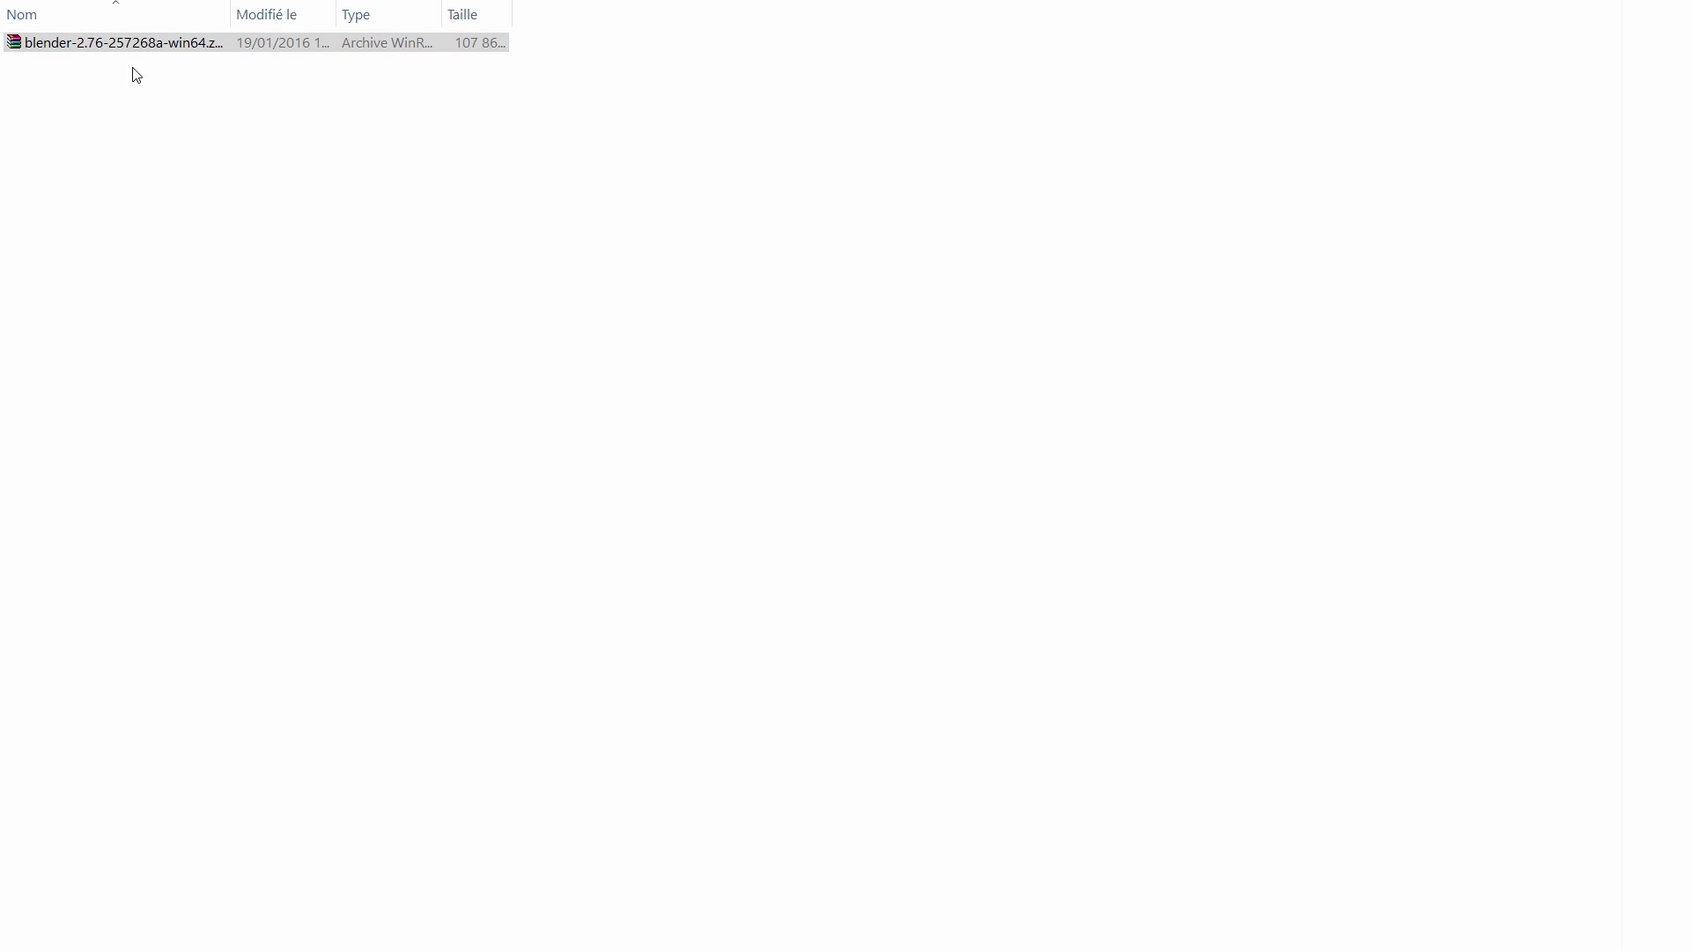
Step: Extract the blender-2.76-257268a-win64.zip archive into the current folder and delete the zip file
{"action": "left_click", "coordinate": [97, 44]}
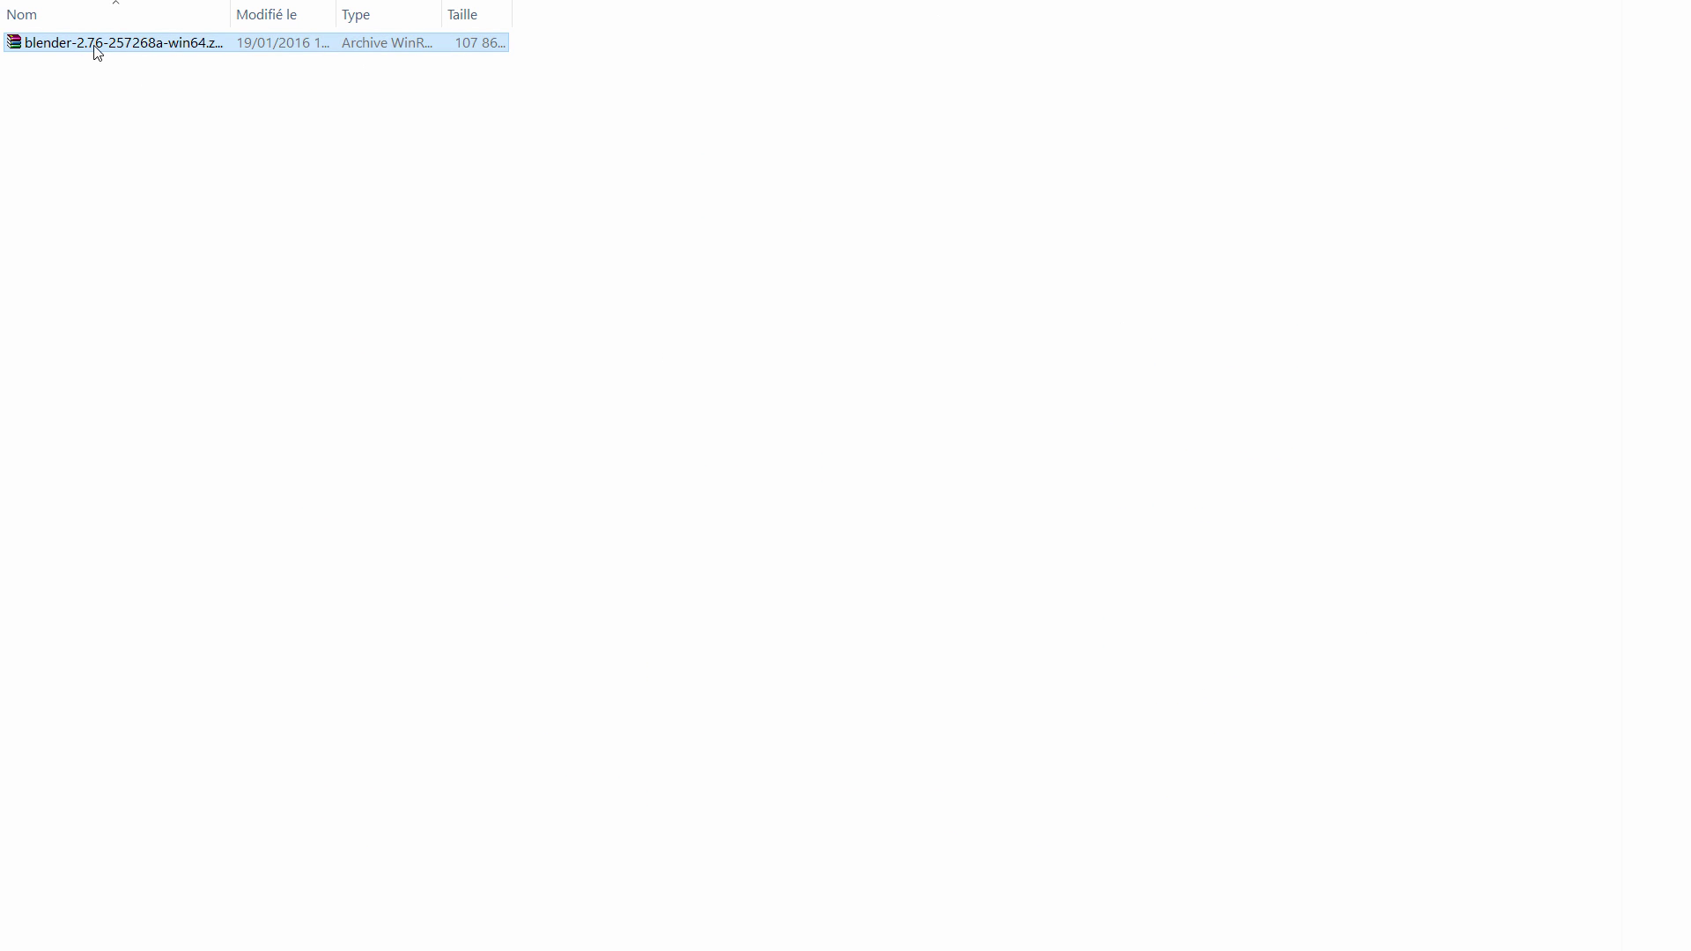
{"action": "right_click", "coordinate": [87, 50]}
{"action": "left_click", "coordinate": [35, 148]}
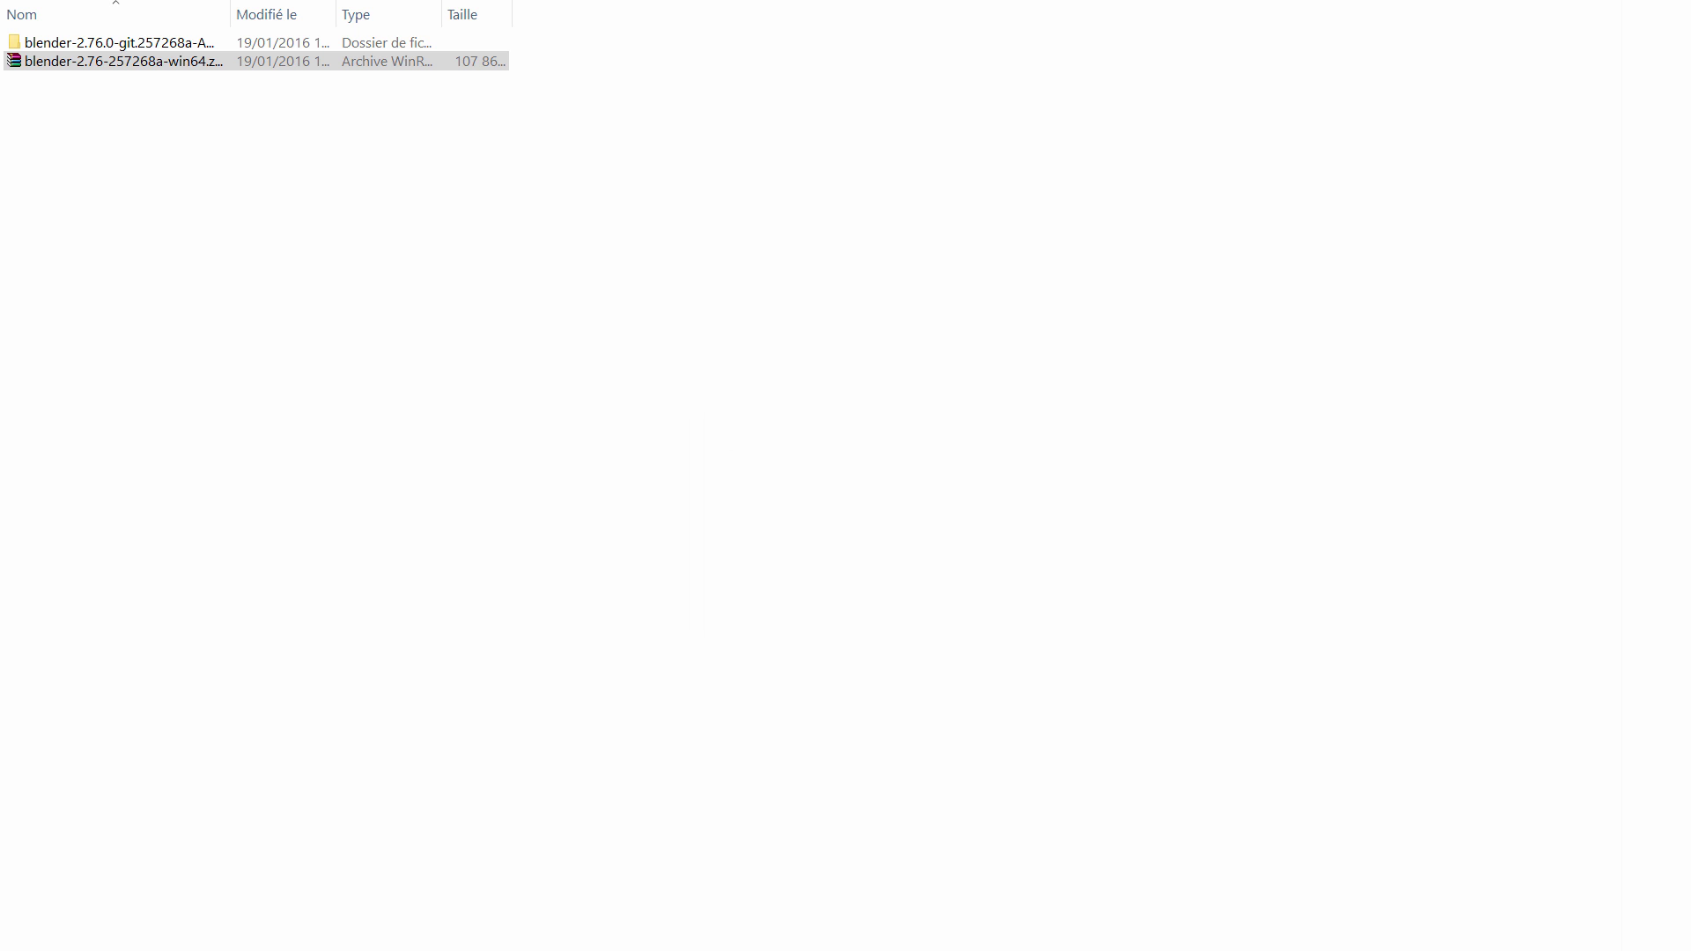
{"action": "left_click_drag", "start_coordinate": [233, 10], "coordinate": [467, 13]}
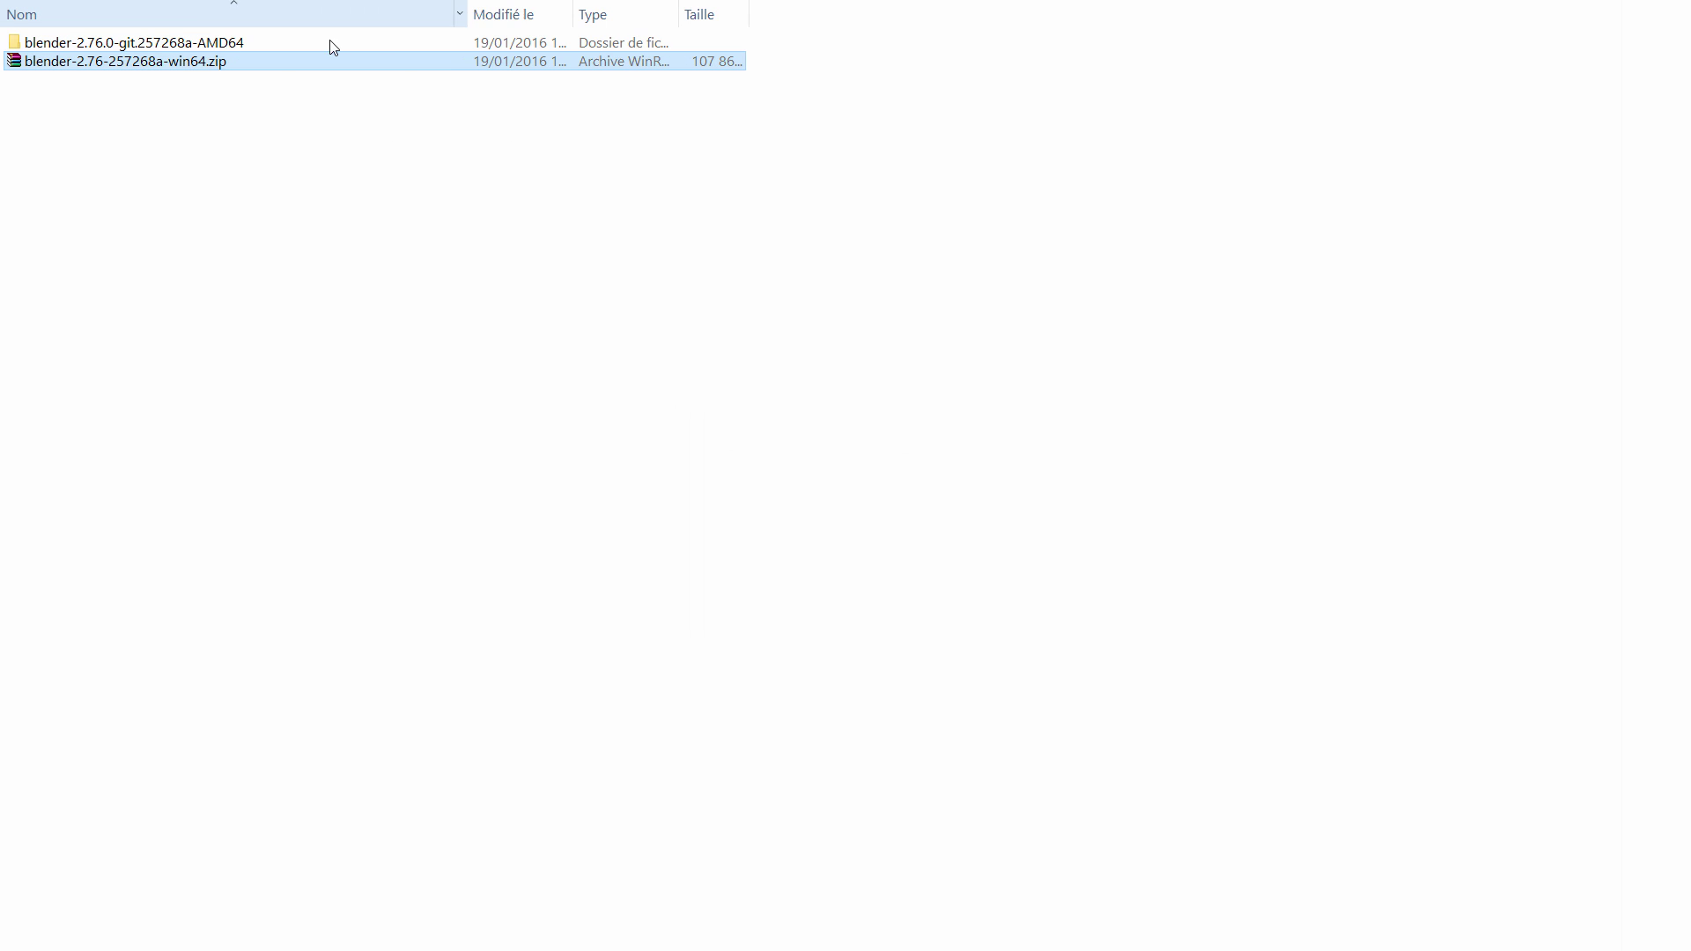
{"action": "key", "text": "Delete"}
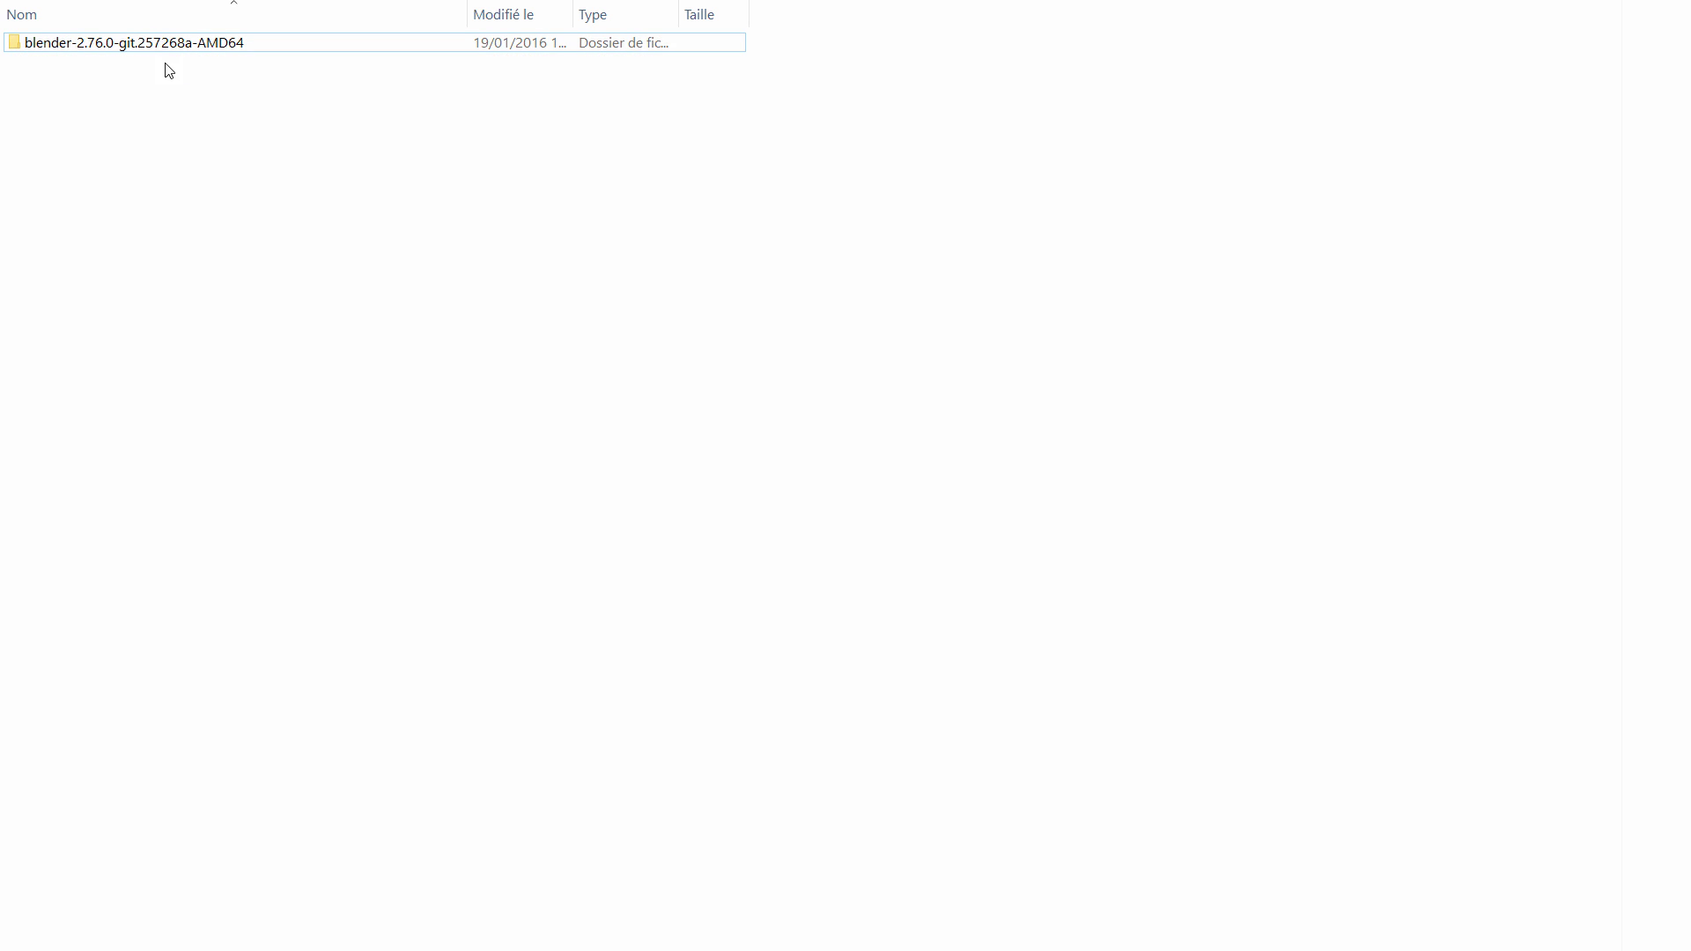
Step: Rename the extracted Blender folder as blender_2.76.0_USB
{"action": "left_click", "coordinate": [117, 50]}
{"action": "right_click", "coordinate": [119, 49]}
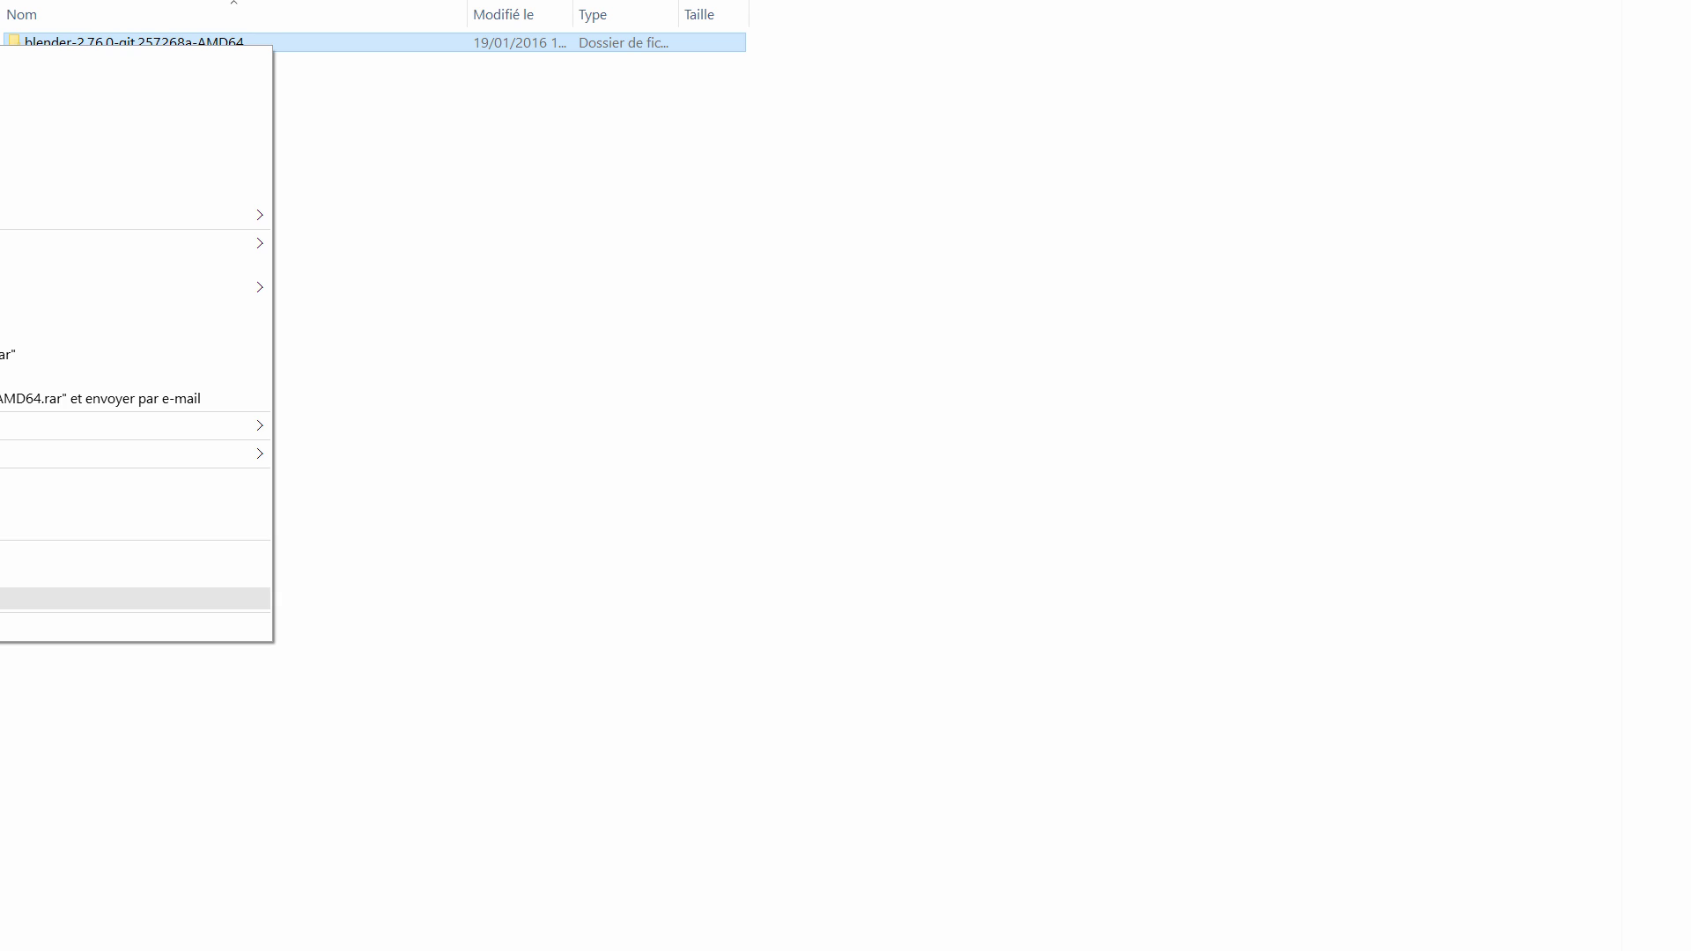
{"action": "left_click", "coordinate": [132, 599]}
{"action": "left_click", "coordinate": [96, 42]}
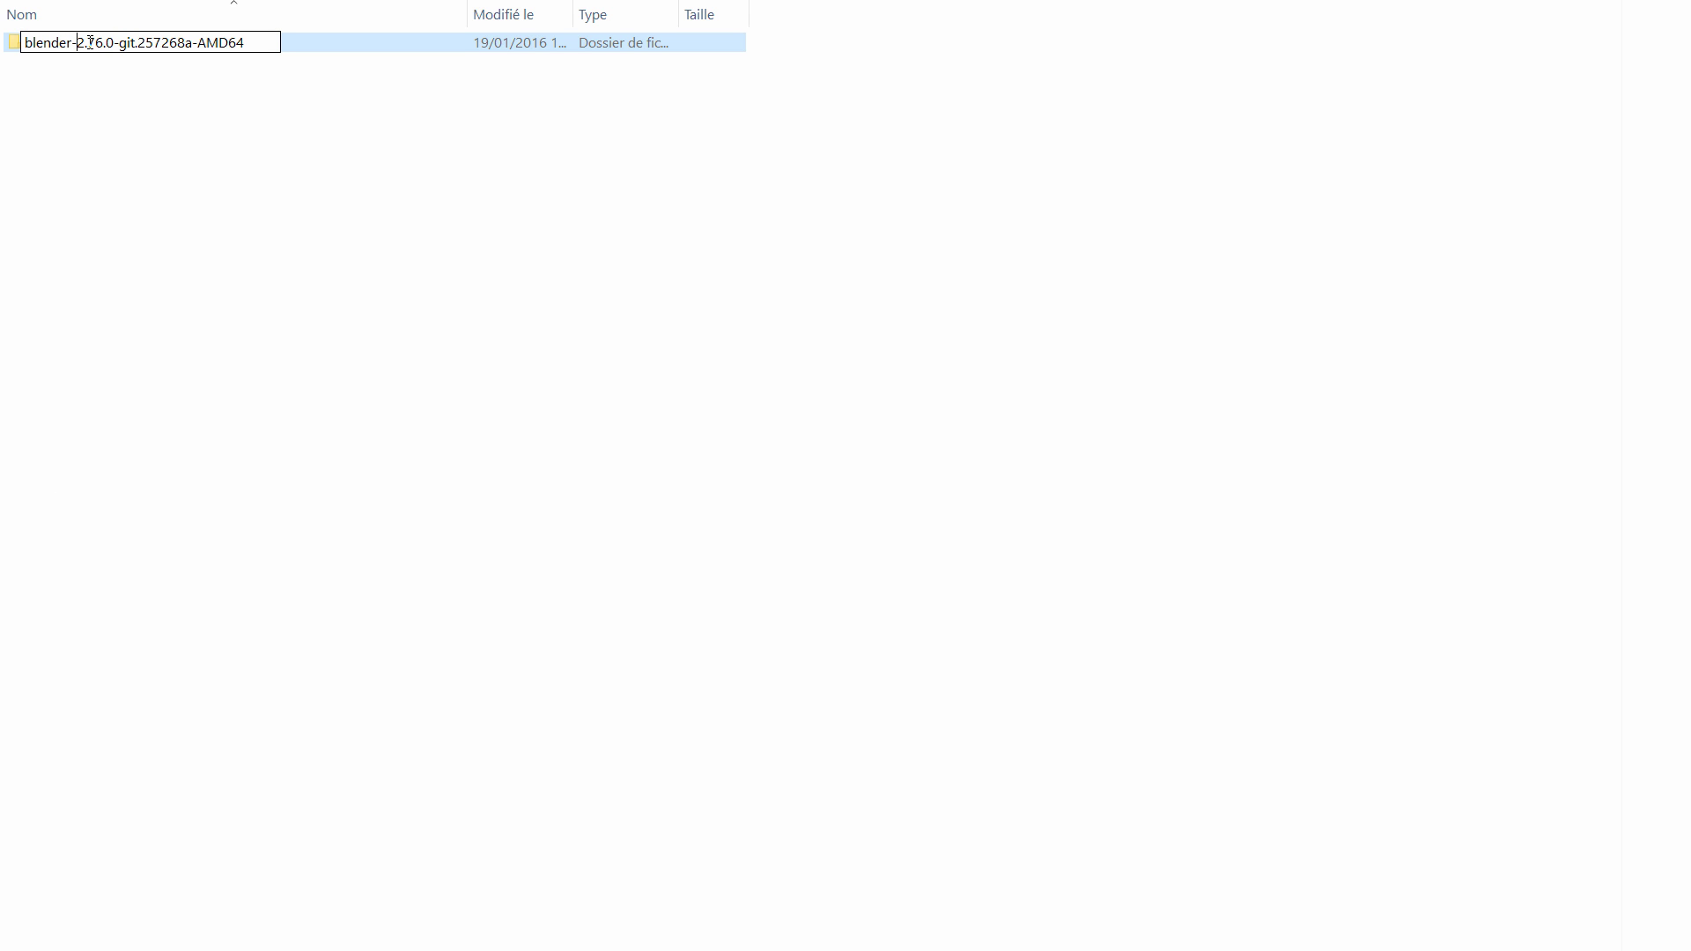
{"action": "key", "text": "BackSpace"}
{"action": "type", "text": "_"}
{"action": "key", "text": "Delete"}
{"action": "key", "text": "Delete"}
{"action": "key", "text": "Delete"}
{"action": "key", "text": "Delete"}
{"action": "key", "text": "Delete"}
{"action": "key", "text": "Delete"}
{"action": "key", "text": "Delete"}
{"action": "key", "text": "Delete"}
{"action": "key", "text": "Delete"}
{"action": "key", "text": "Delete"}
{"action": "key", "text": "Delete"}
{"action": "key", "text": "Delete"}
{"action": "key", "text": "Delete"}
{"action": "key", "text": "Delete"}
{"action": "key", "text": "Delete"}
{"action": "key", "text": "Delete"}
{"action": "key", "text": "Delete"}
{"action": "key", "text": "Delete"}
{"action": "type", "text": "_"}
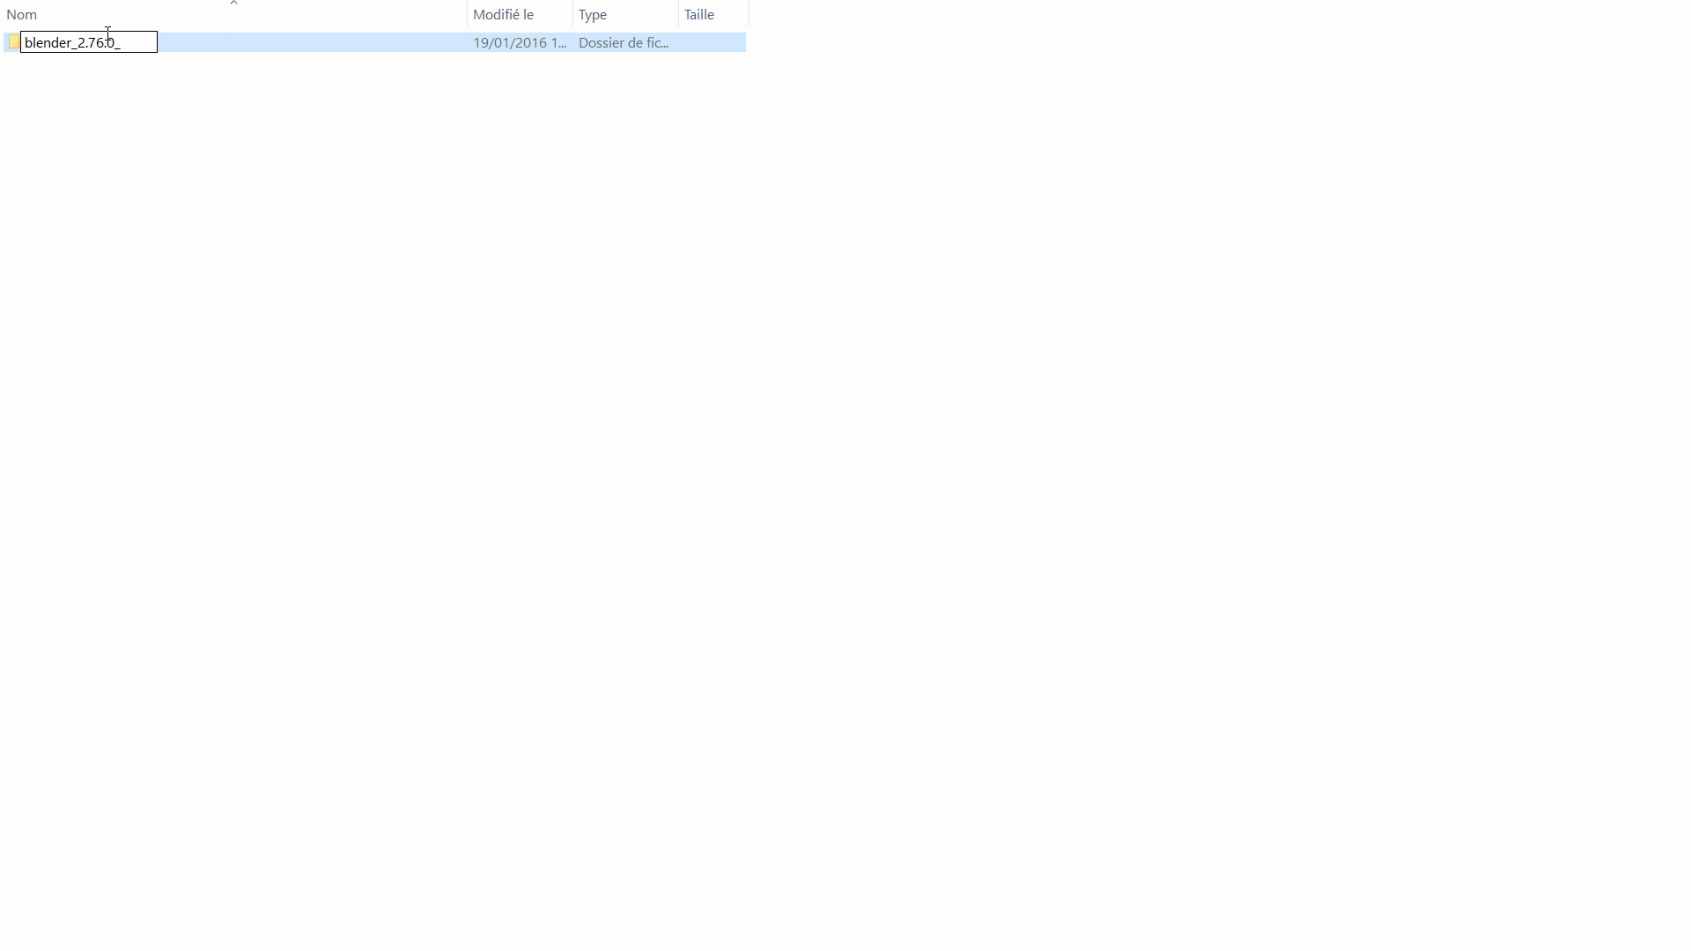
{"action": "type", "text": "USB"}
{"action": "key", "text": "Return"}
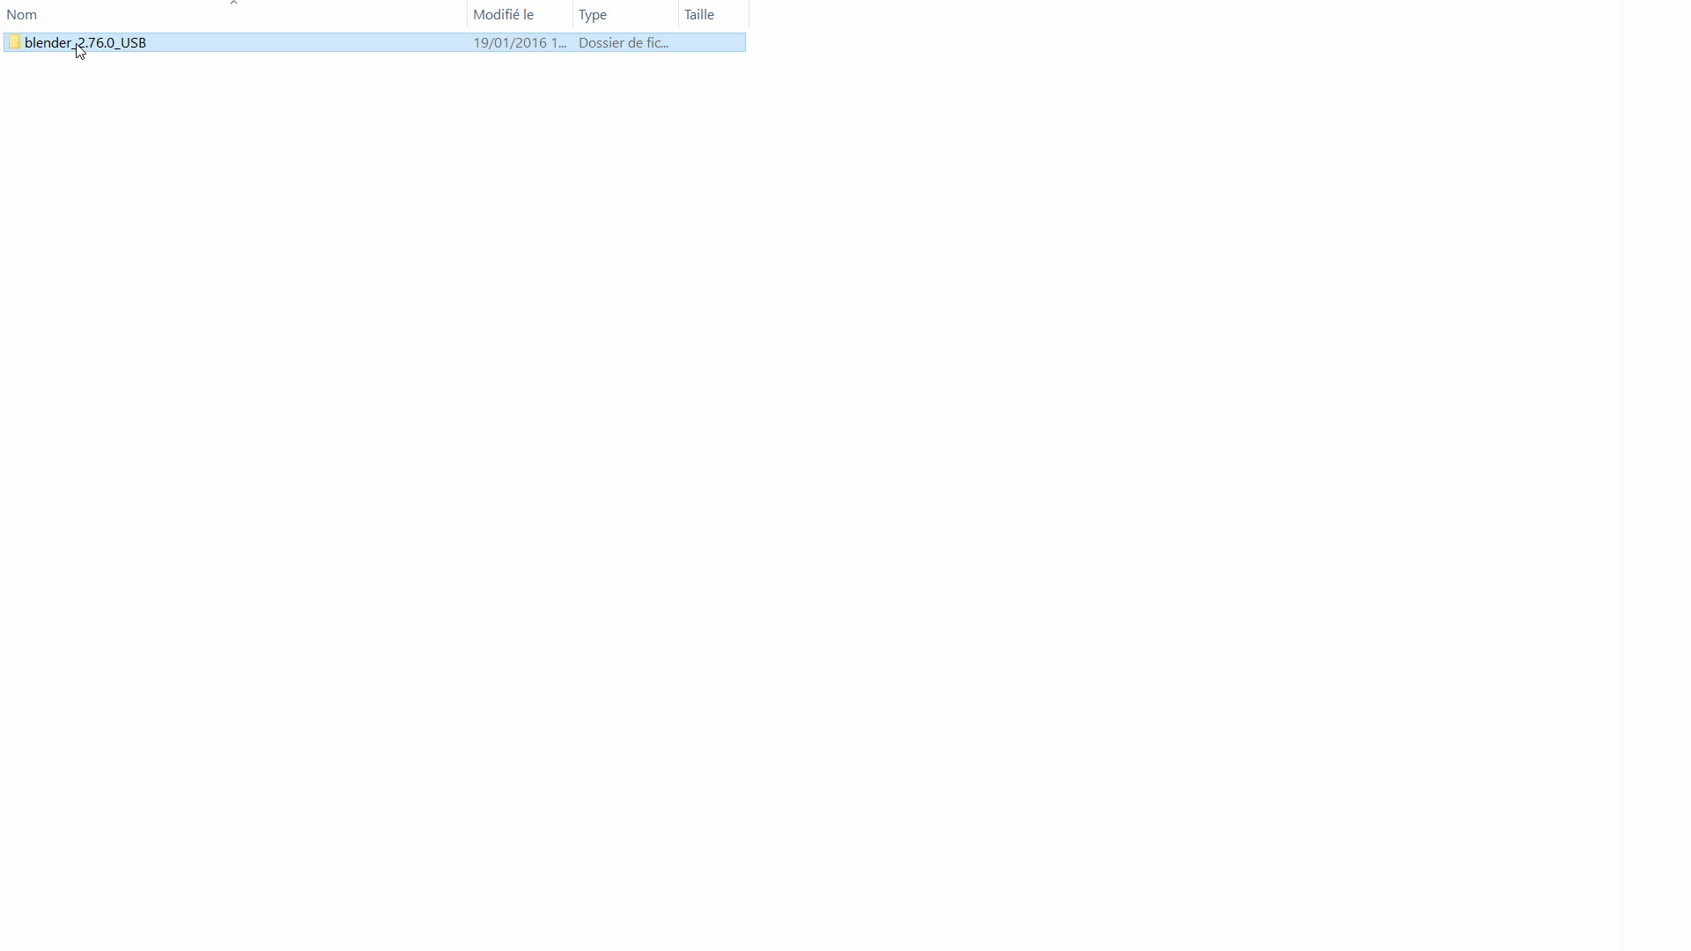
Step: Open the 2.76 folder inside blender_2.76.0_USB
{"action": "double_click", "coordinate": [85, 44]}
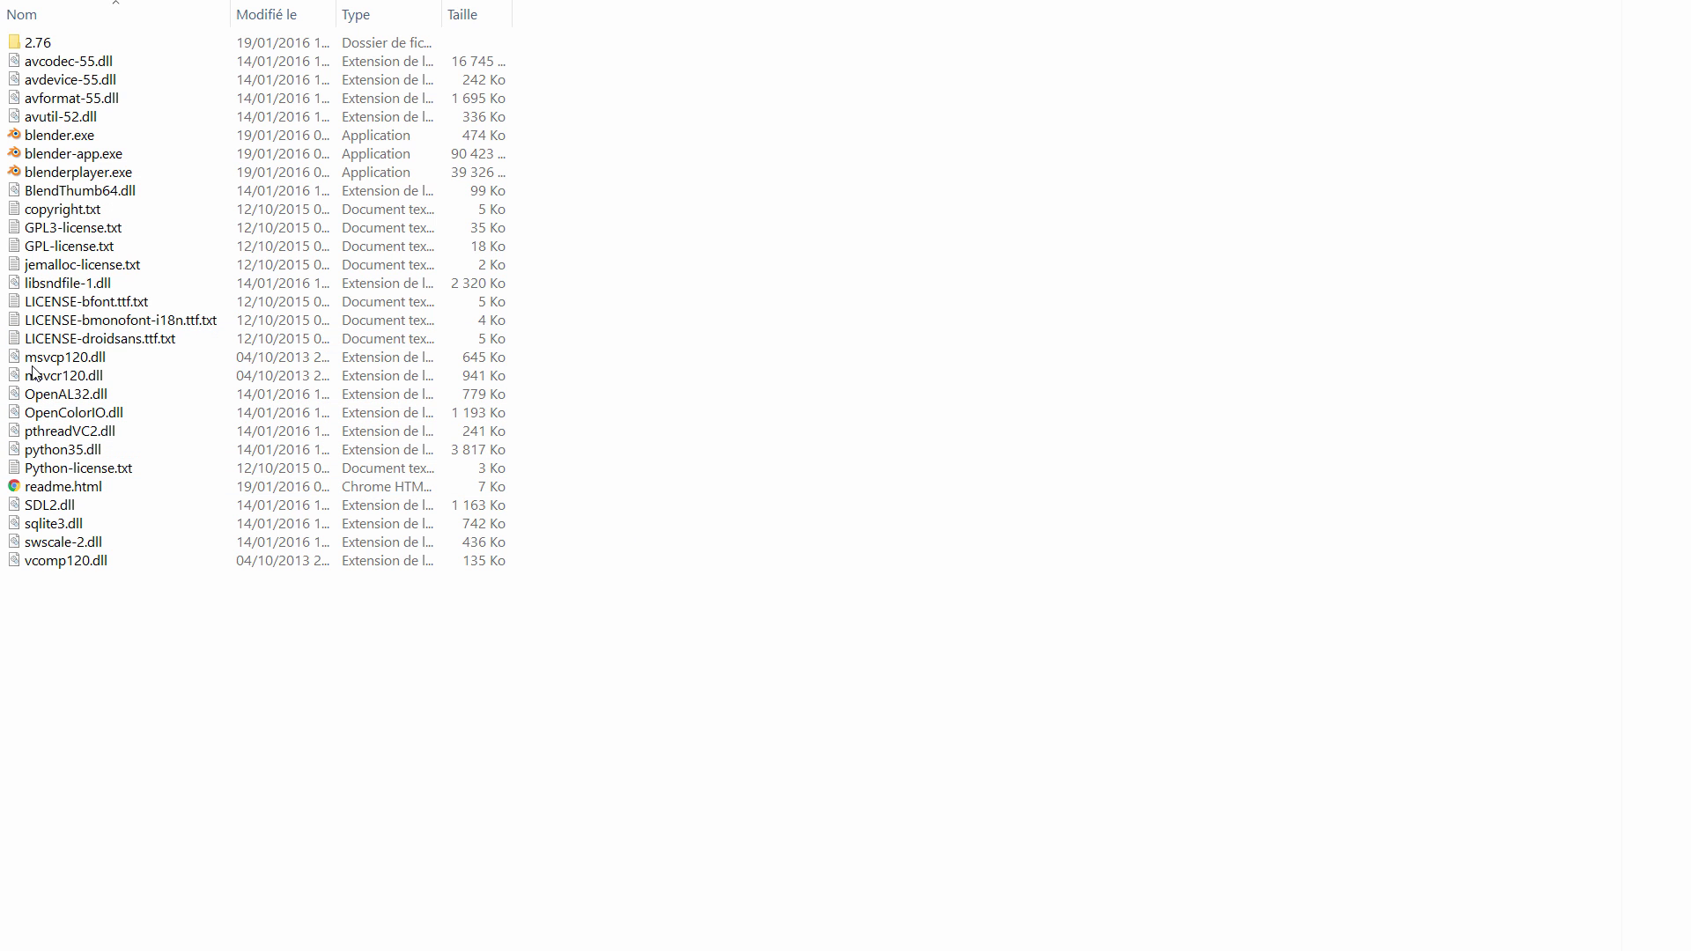
{"action": "double_click", "coordinate": [46, 44]}
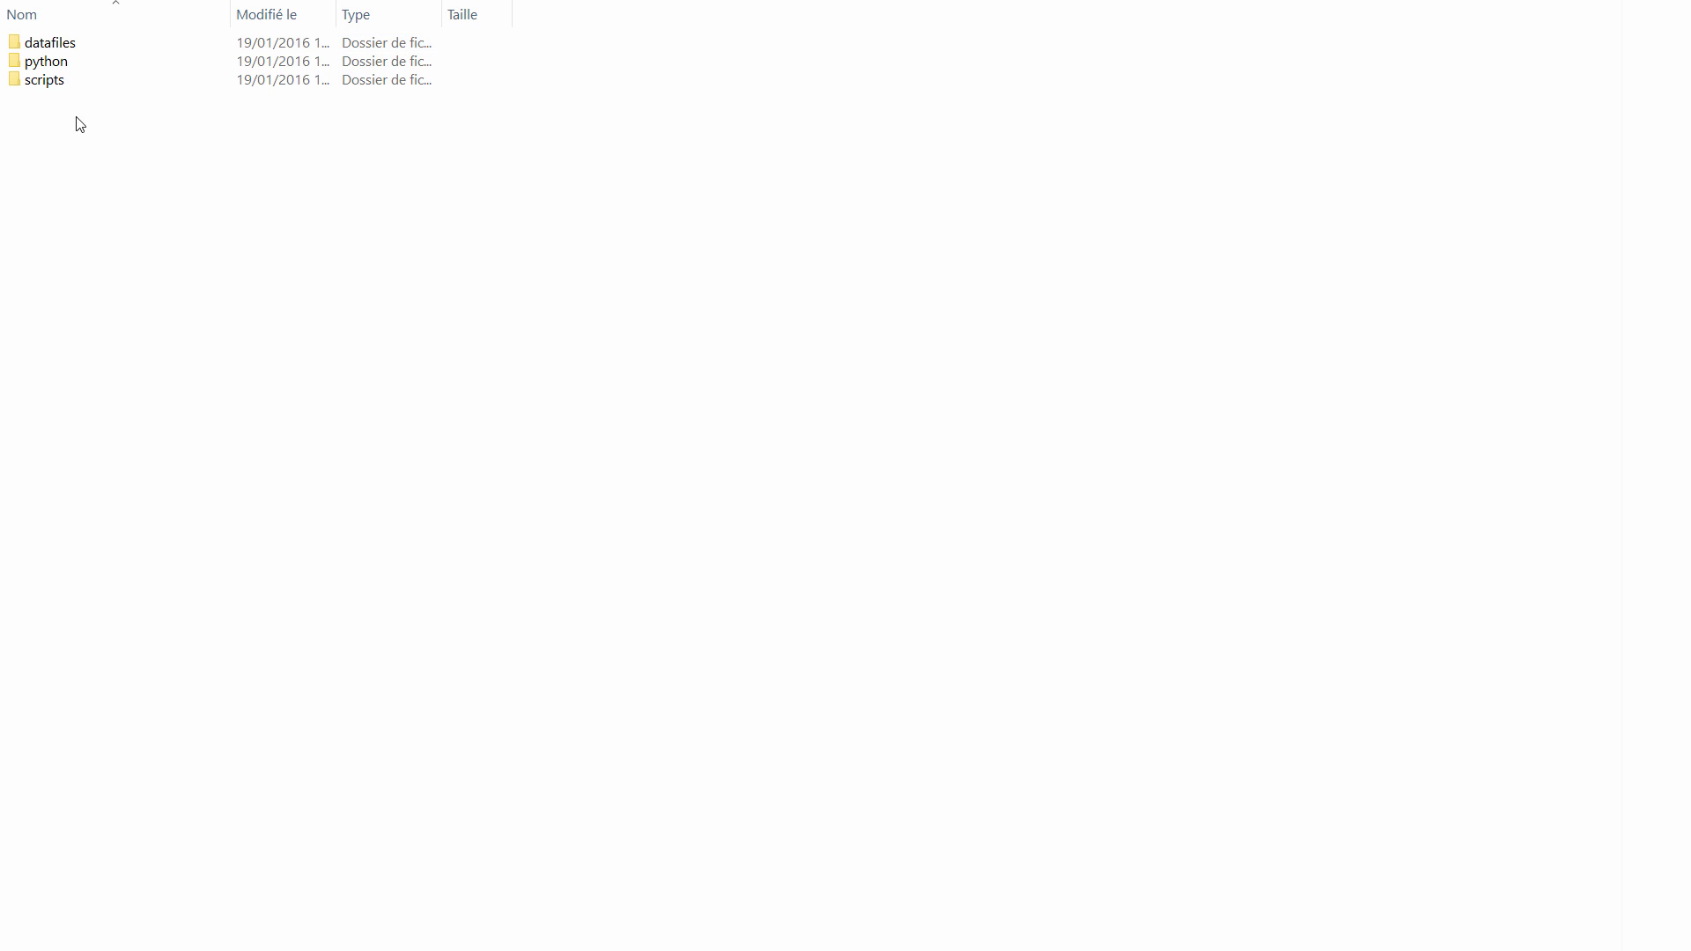
{"action": "right_click", "coordinate": [95, 213]}
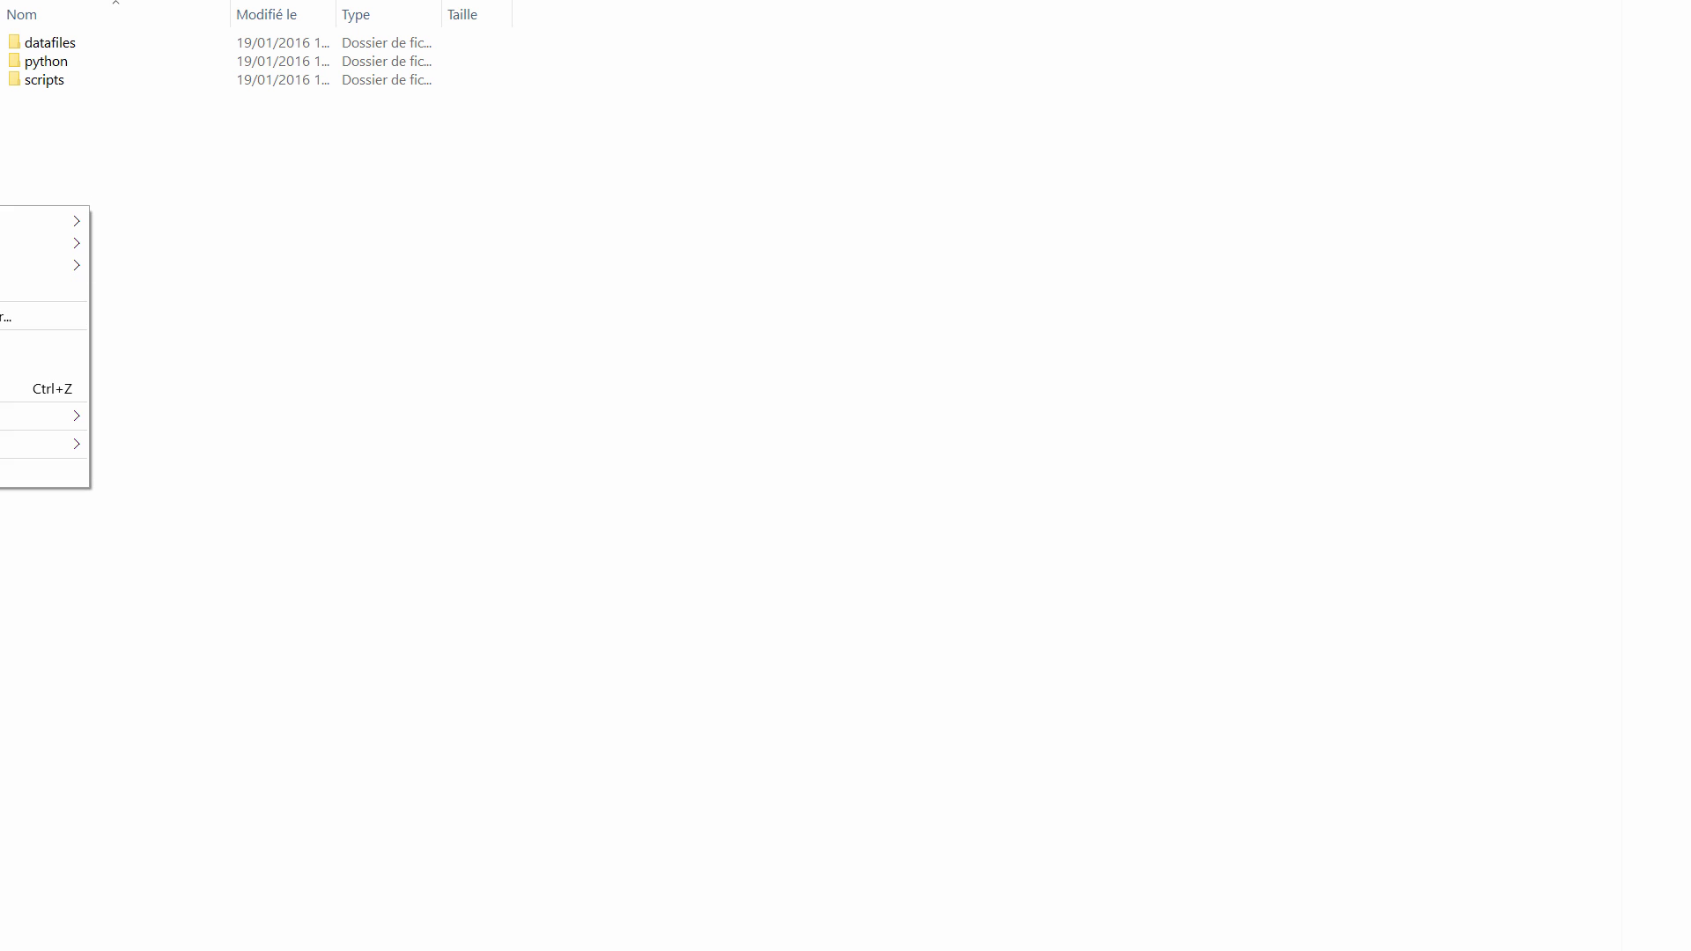
{"action": "left_click", "coordinate": [21, 345]}
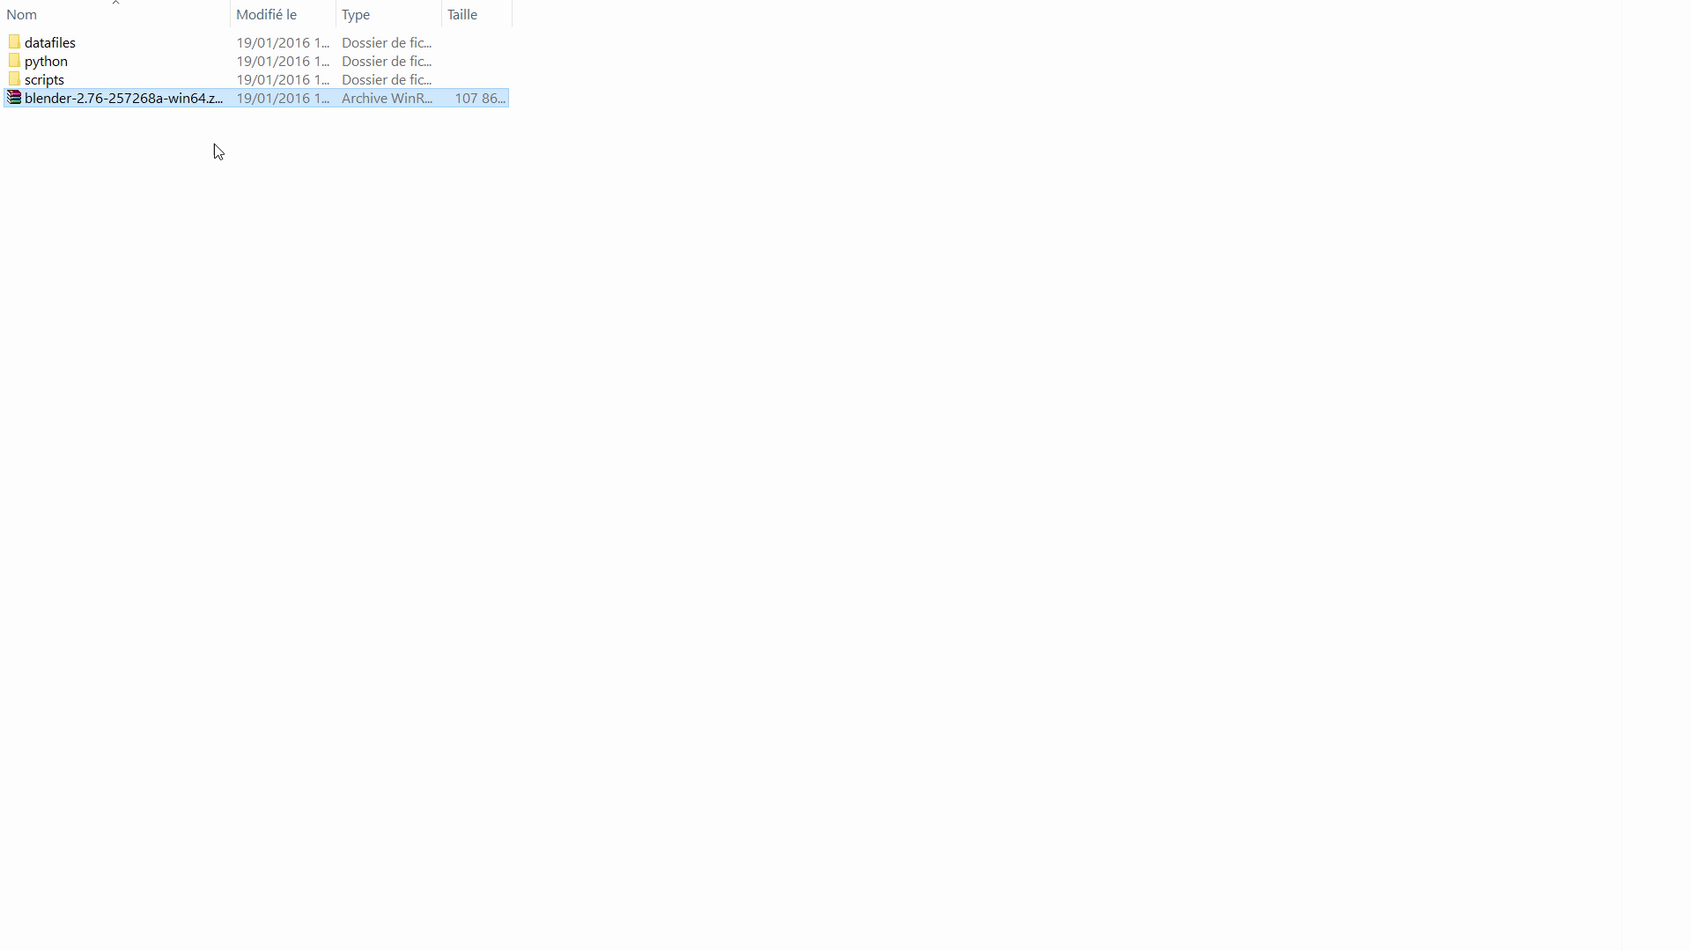
{"action": "key", "text": "Delete"}
Step: Create a new folder named config inside the 2.76 folder
{"action": "right_click", "coordinate": [248, 162]}
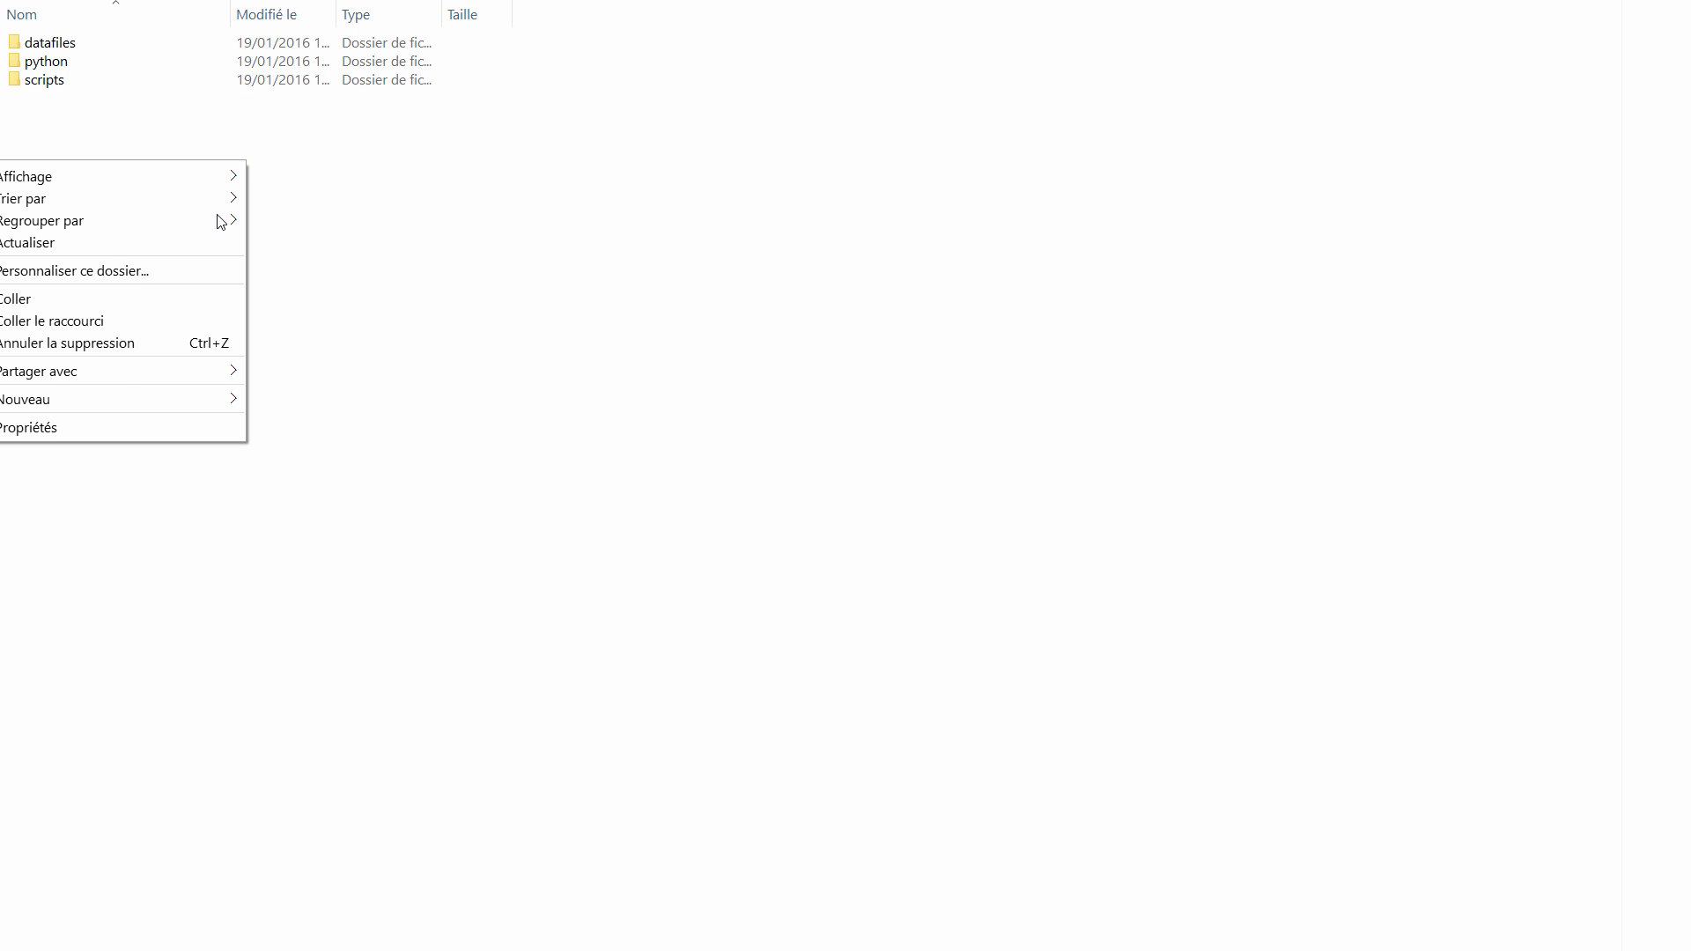
{"action": "left_click", "coordinate": [291, 408]}
{"action": "type", "text": "c"}
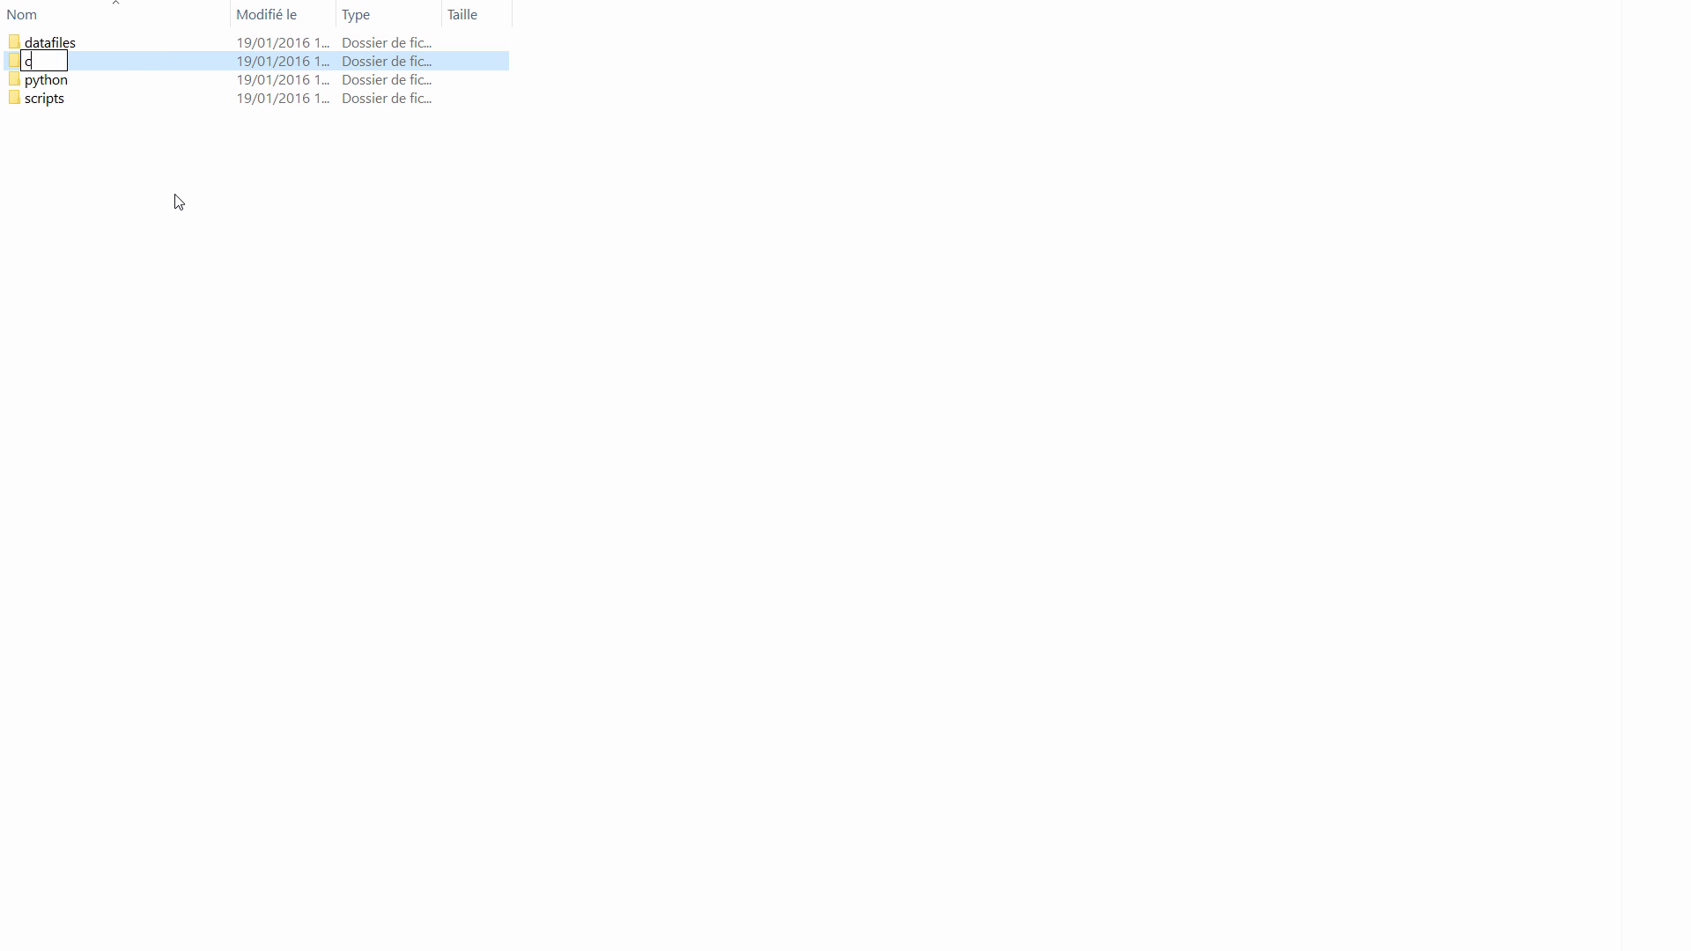
{"action": "type", "text": "onfig"}
{"action": "key", "text": "Return"}
{"action": "left_click", "coordinate": [83, 157]}
Step: Launch blender.exe from the parent folder, allowing it to run past SmartScreen, and dismiss the splash screen
{"action": "key", "text": "alt+Left"}
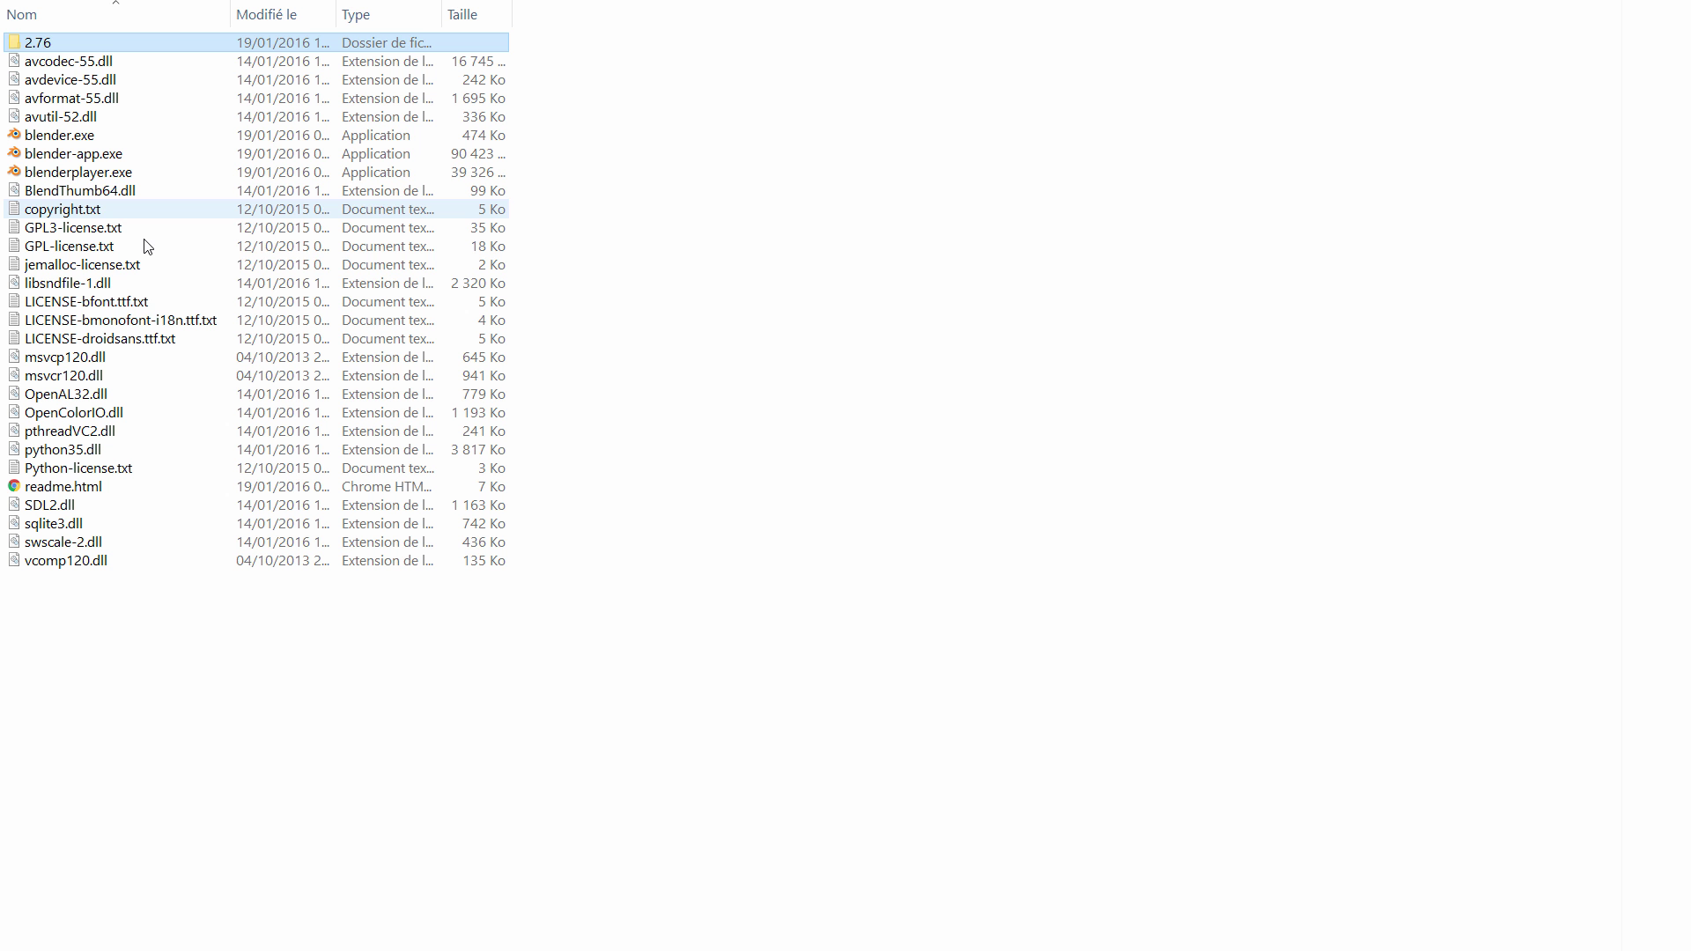
{"action": "double_click", "coordinate": [82, 137]}
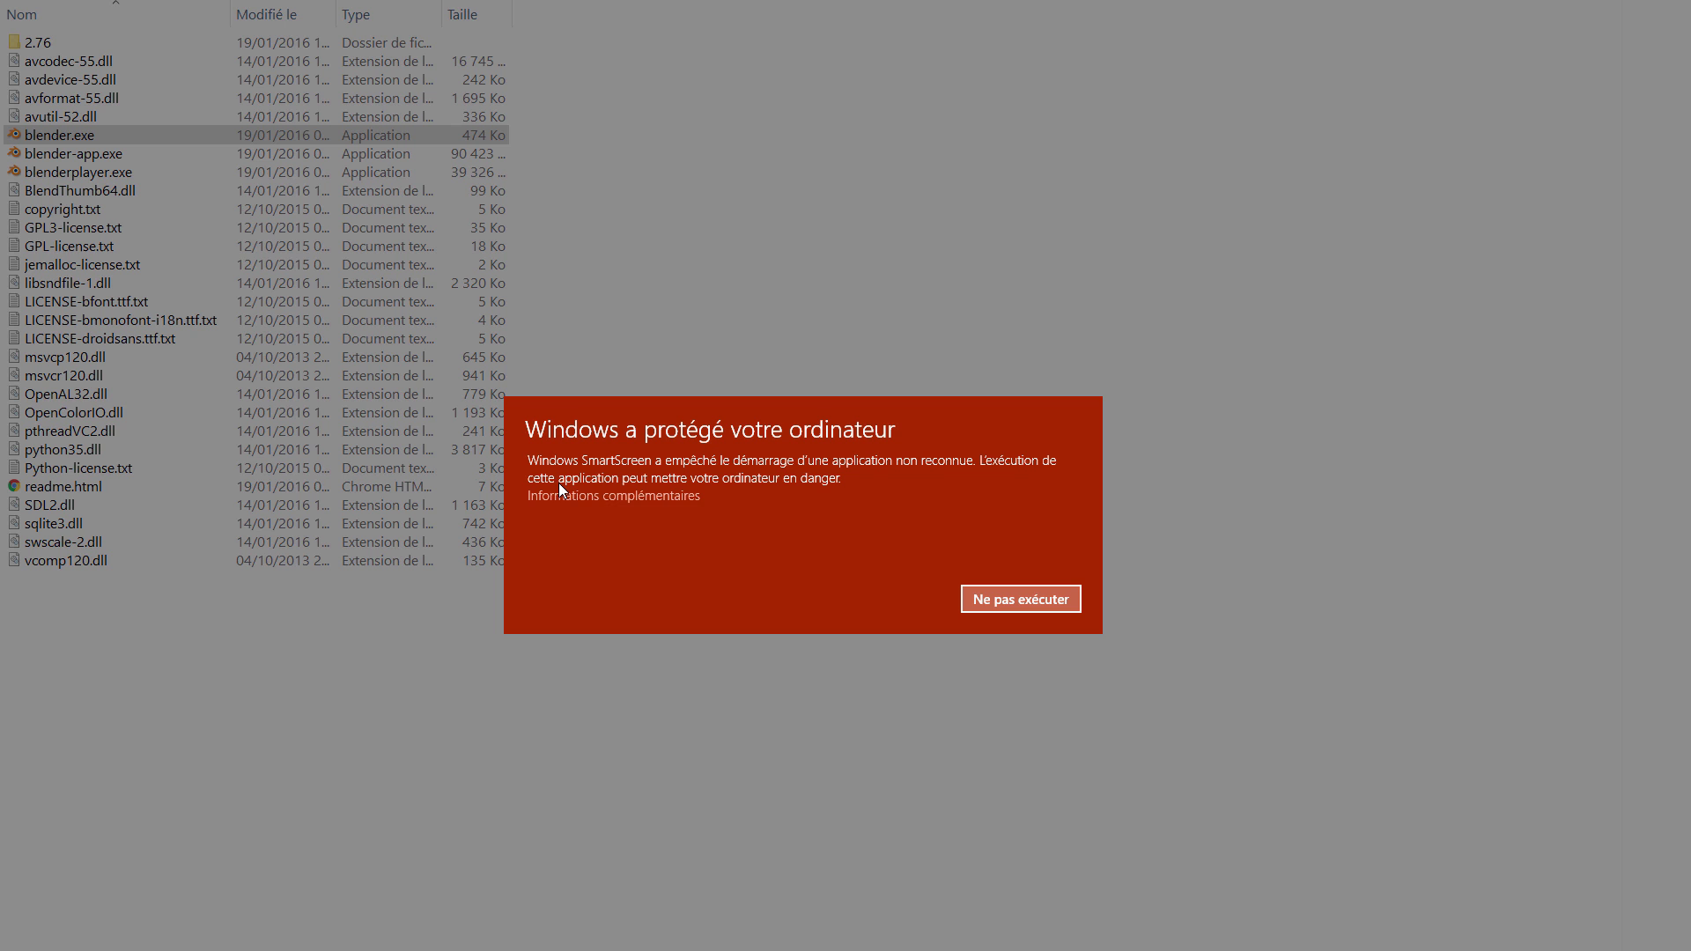
{"action": "left_click", "coordinate": [581, 495]}
{"action": "left_click", "coordinate": [821, 599]}
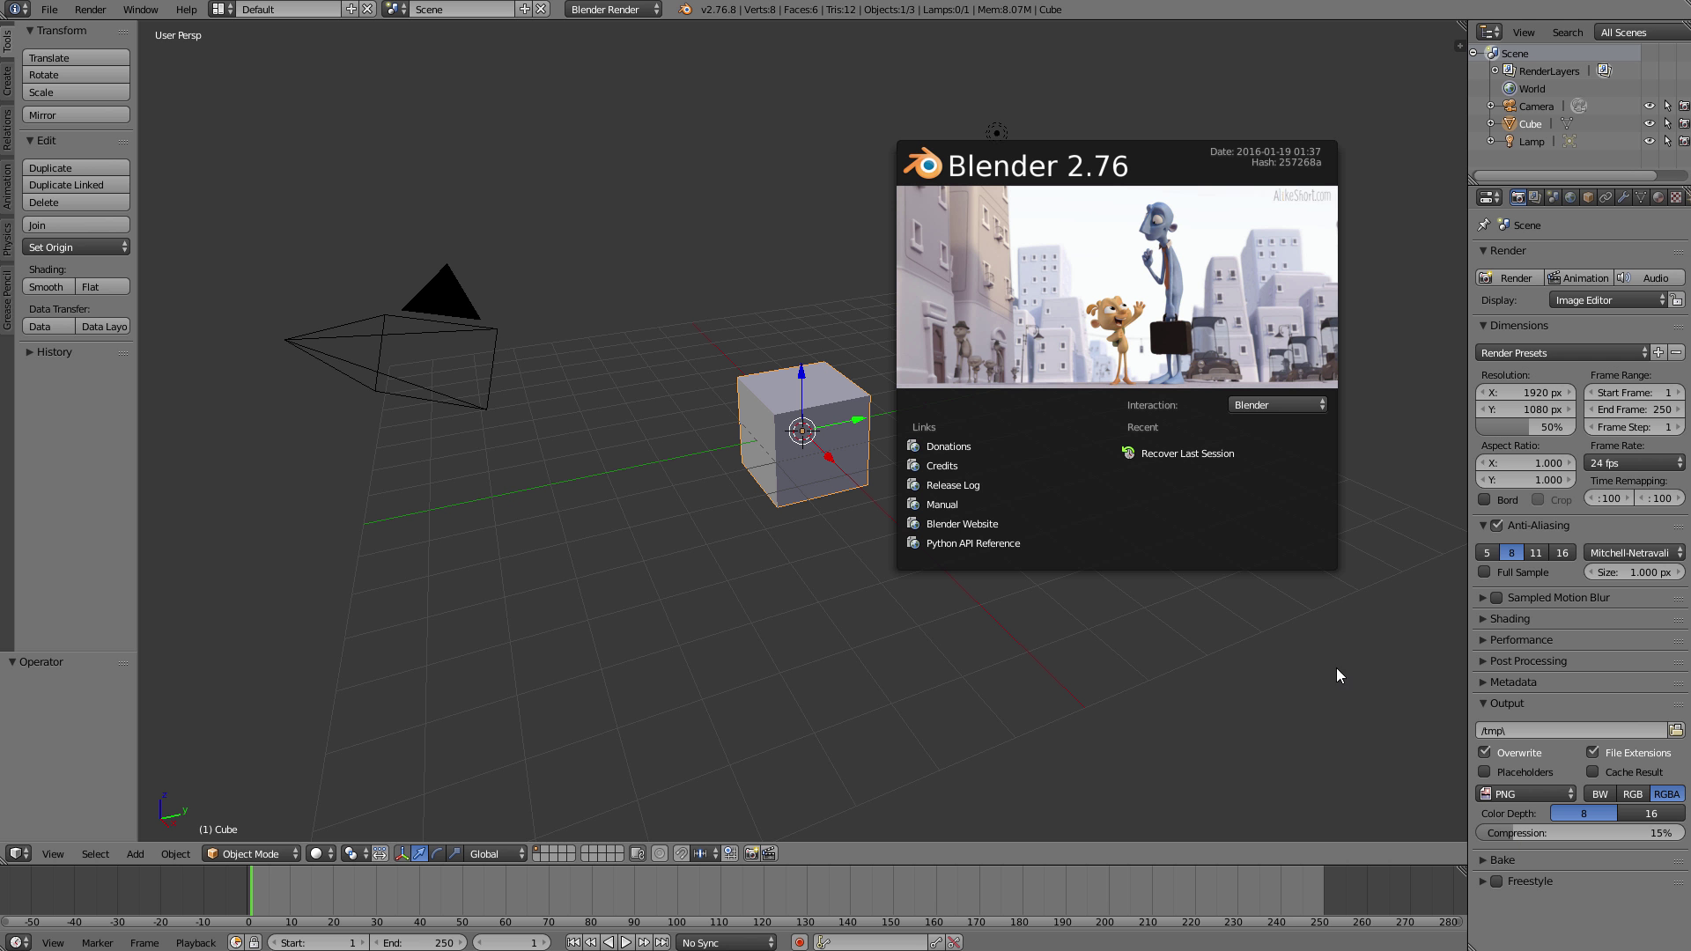
{"action": "left_click", "coordinate": [643, 409]}
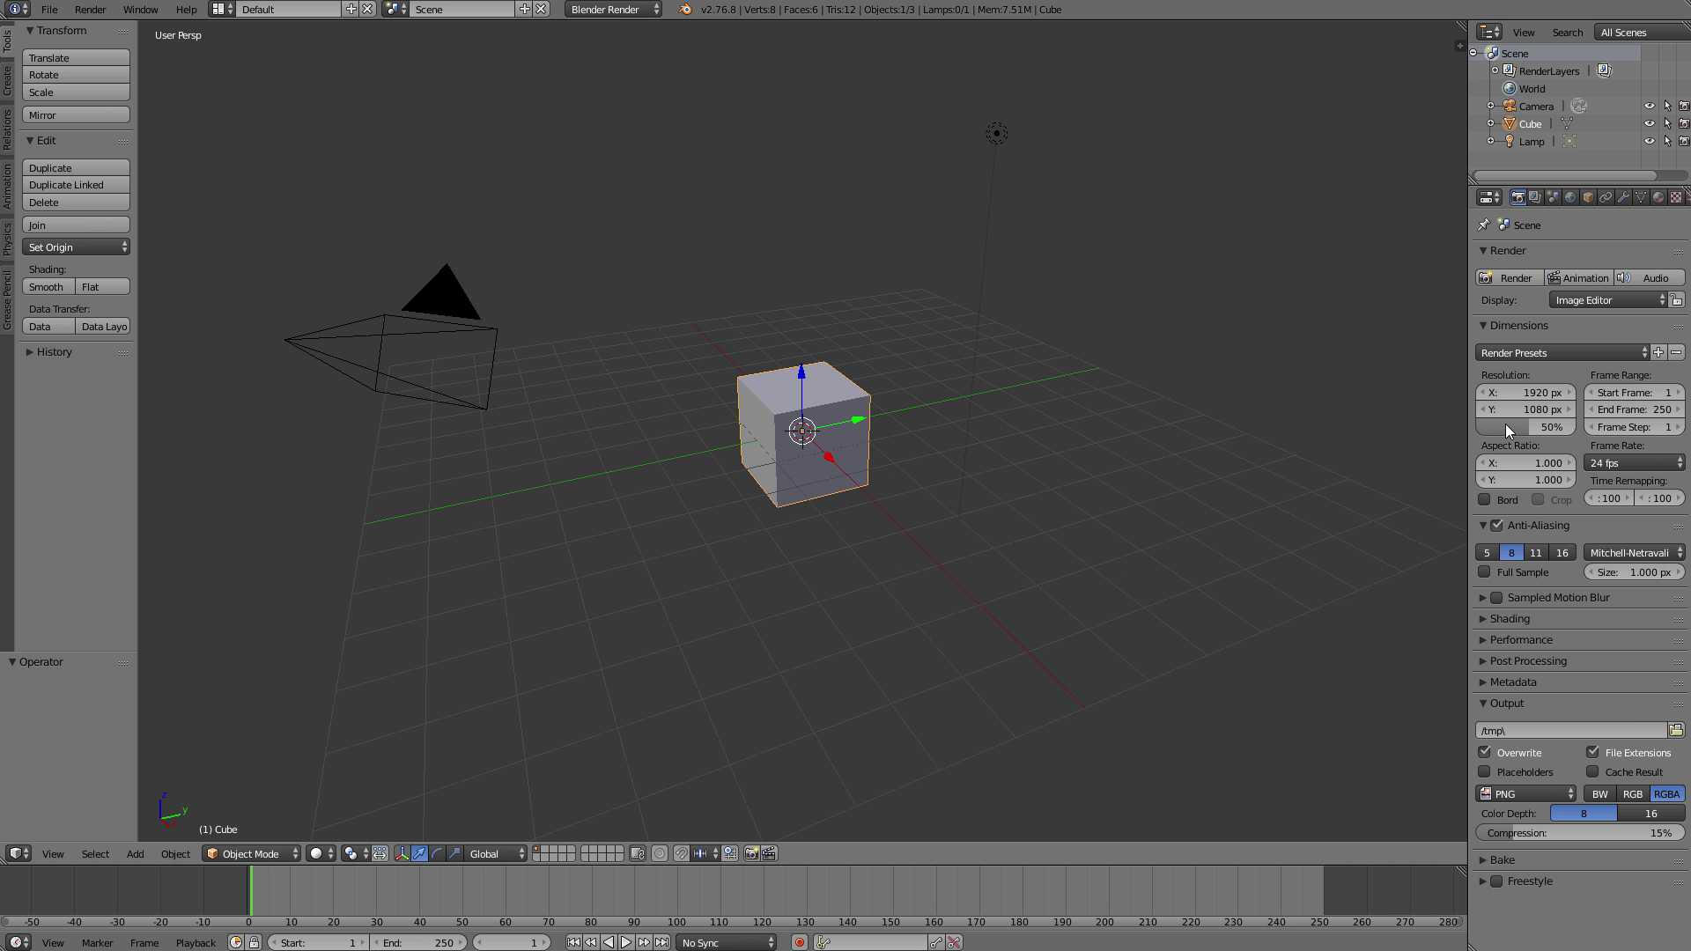
{"action": "middle_click_drag", "start_coordinate": [636, 406], "coordinate": [792, 427]}
{"action": "key", "text": "Tab"}
{"action": "key", "text": "Tab"}
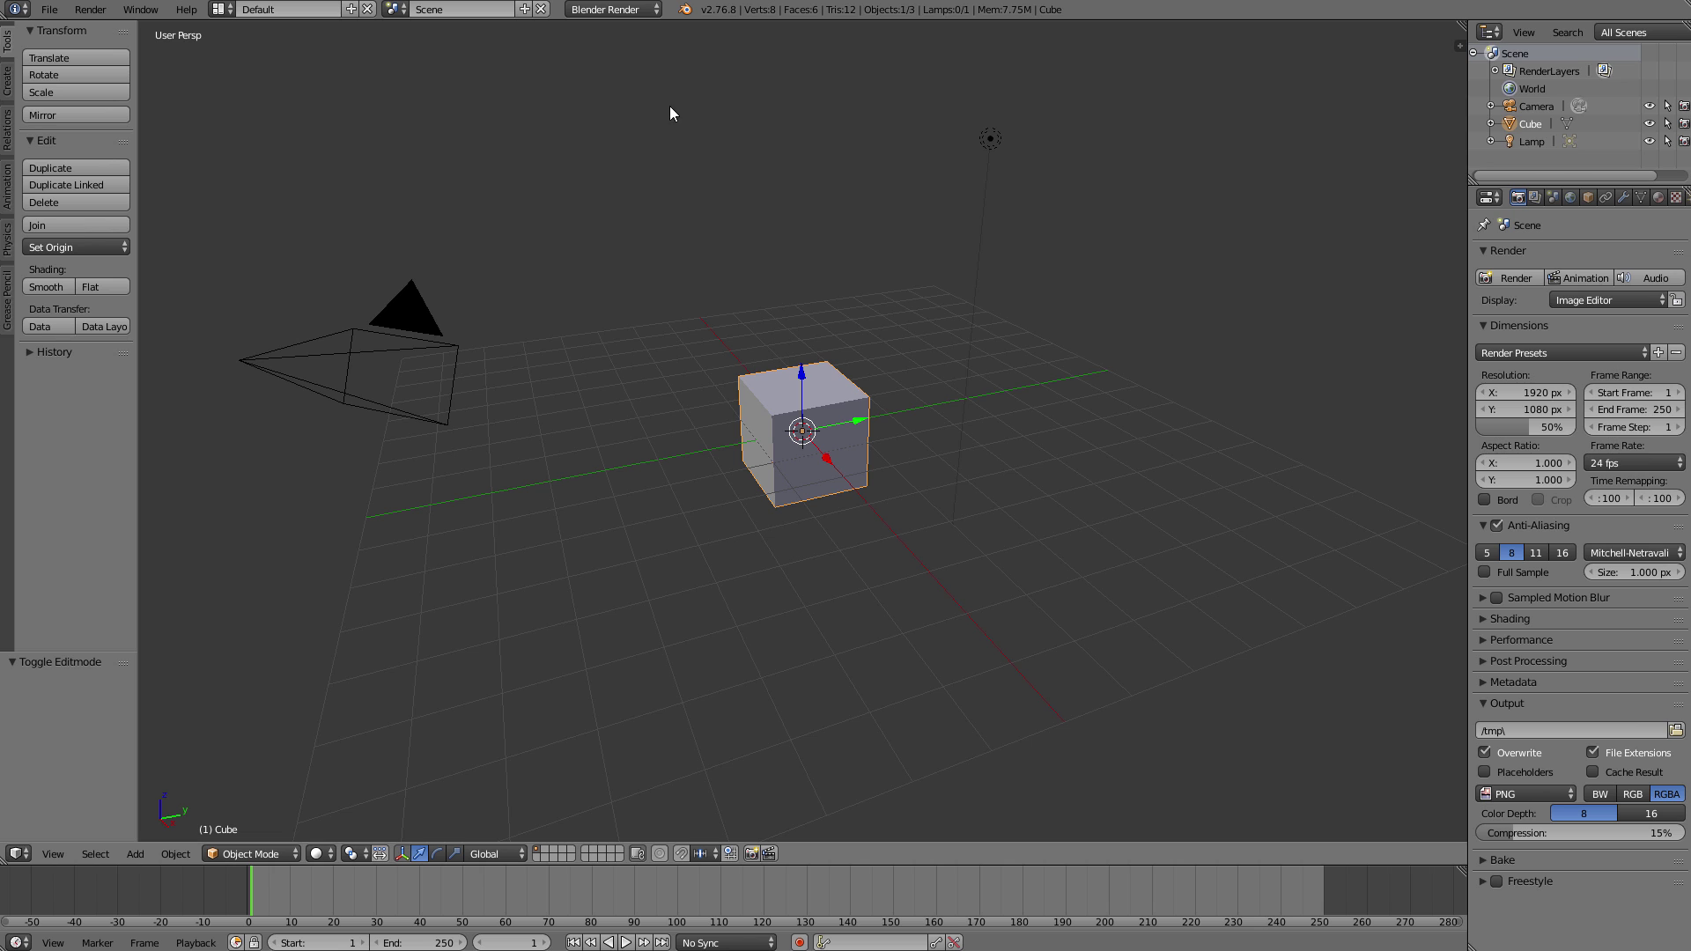
{"action": "middle_click_drag", "start_coordinate": [716, 421], "coordinate": [908, 344]}
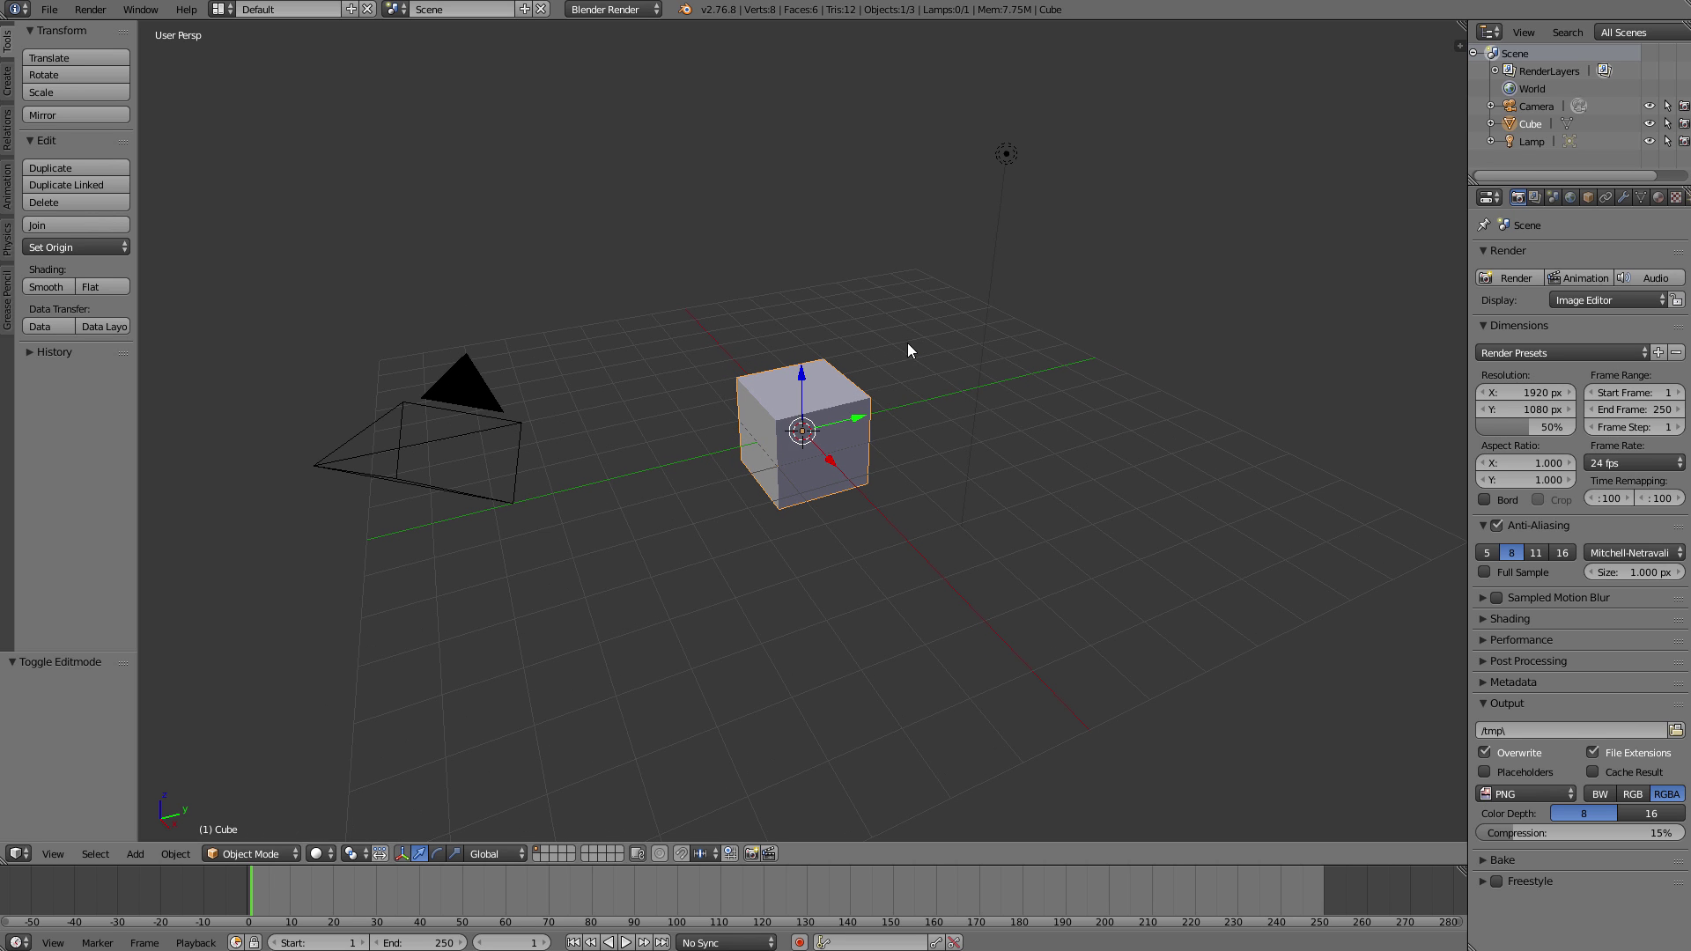
Step: Open the User Preferences and set the pie menu Threshold to 0 px in the Interface settings
{"action": "left_click", "coordinate": [53, 9]}
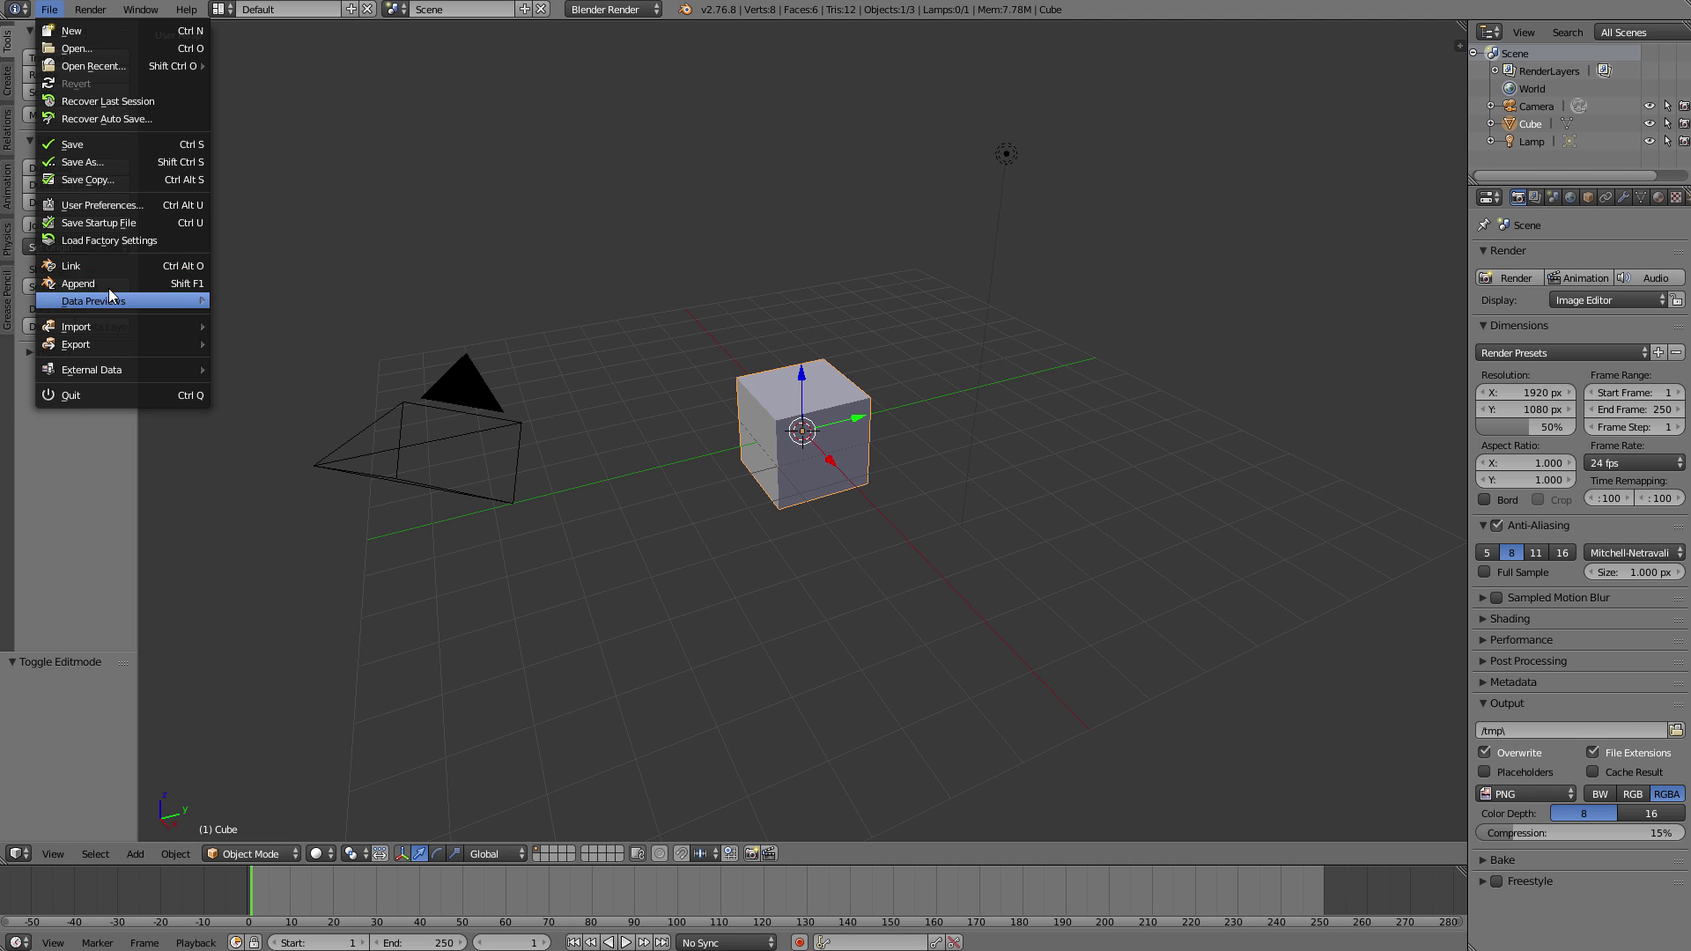
{"action": "left_click", "coordinate": [108, 205]}
{"action": "left_click_drag", "start_coordinate": [206, 18], "coordinate": [622, 116]}
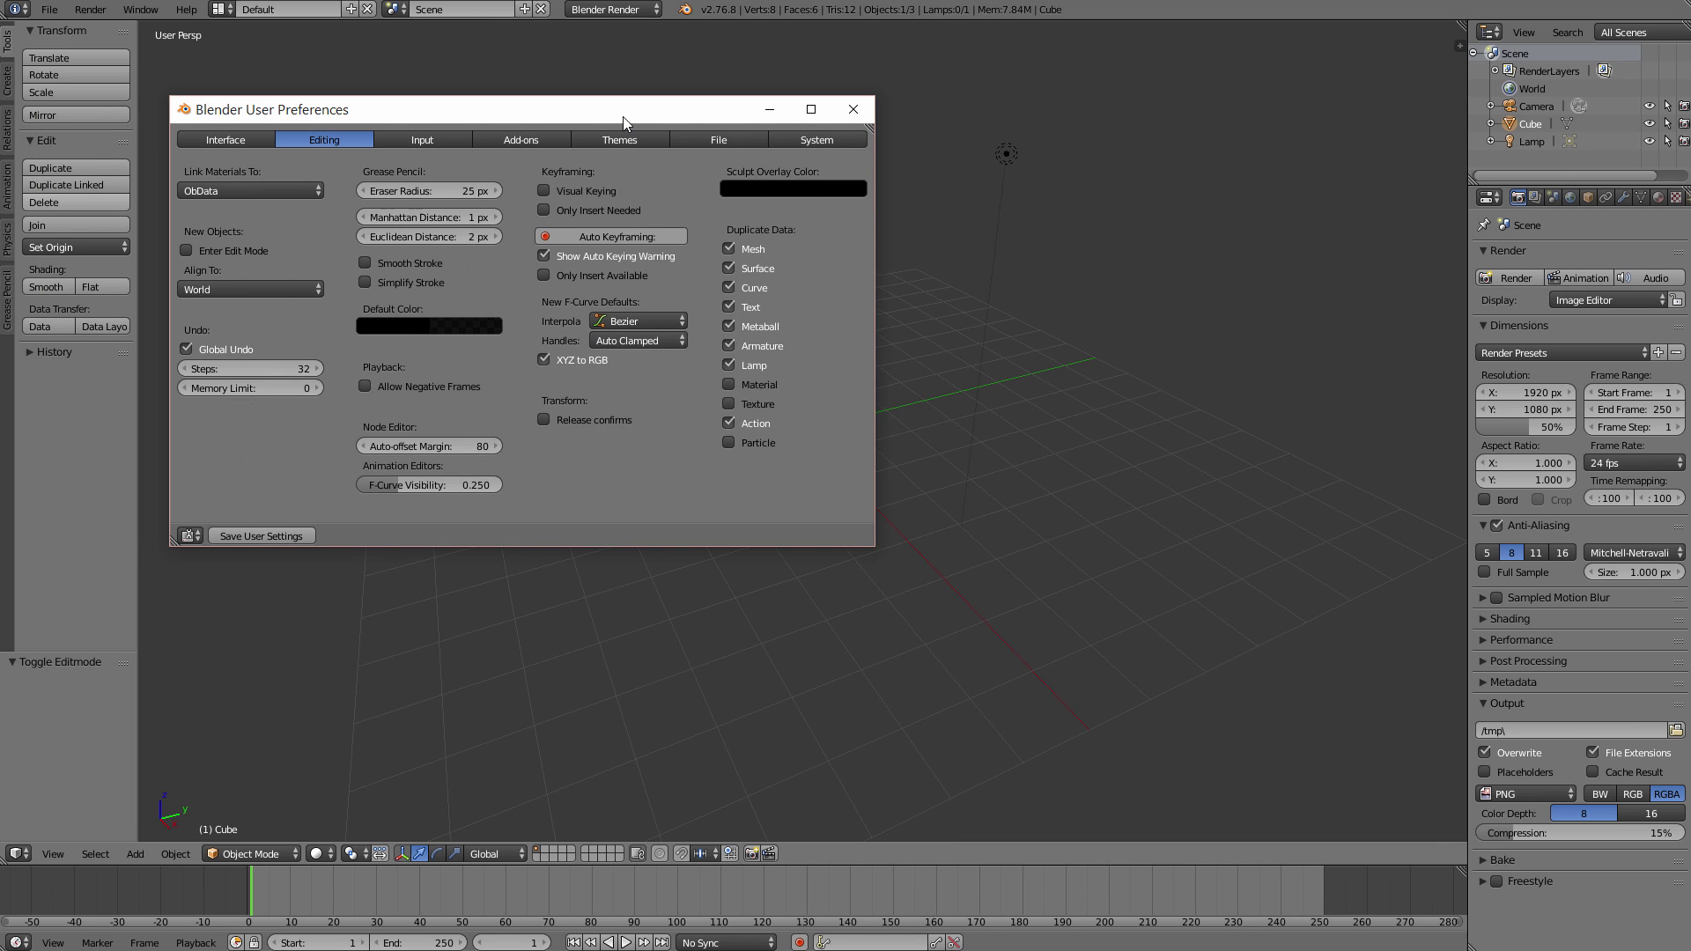
{"action": "left_click", "coordinate": [240, 140]}
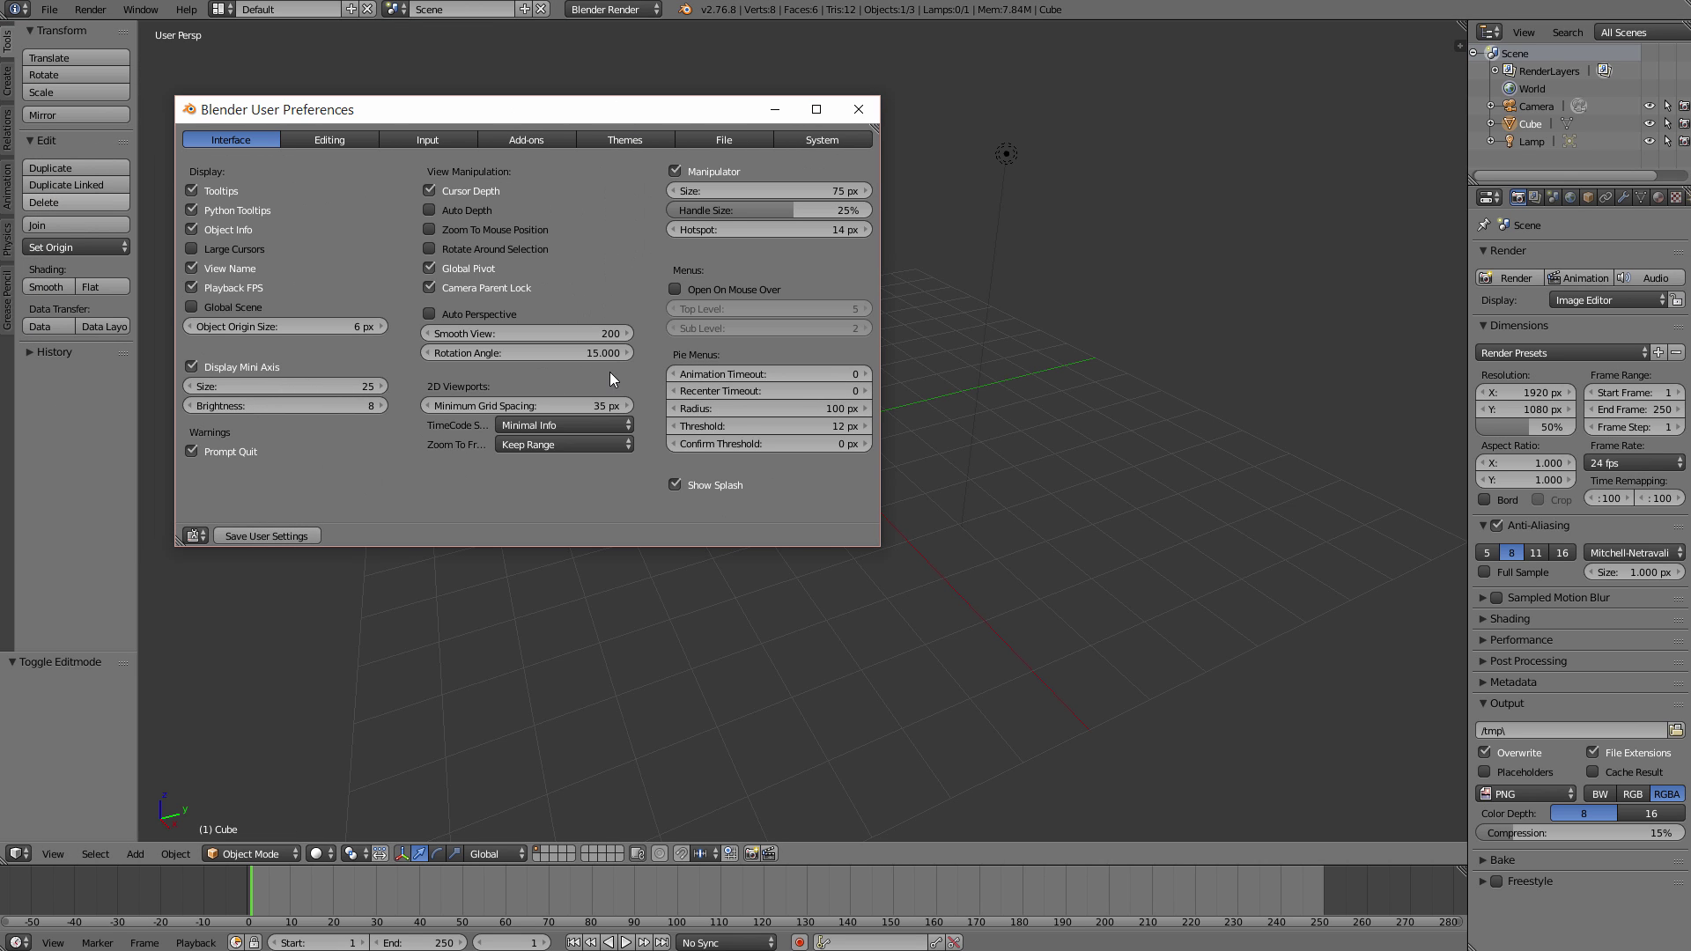
{"action": "left_click_drag", "start_coordinate": [803, 427], "coordinate": [572, 430]}
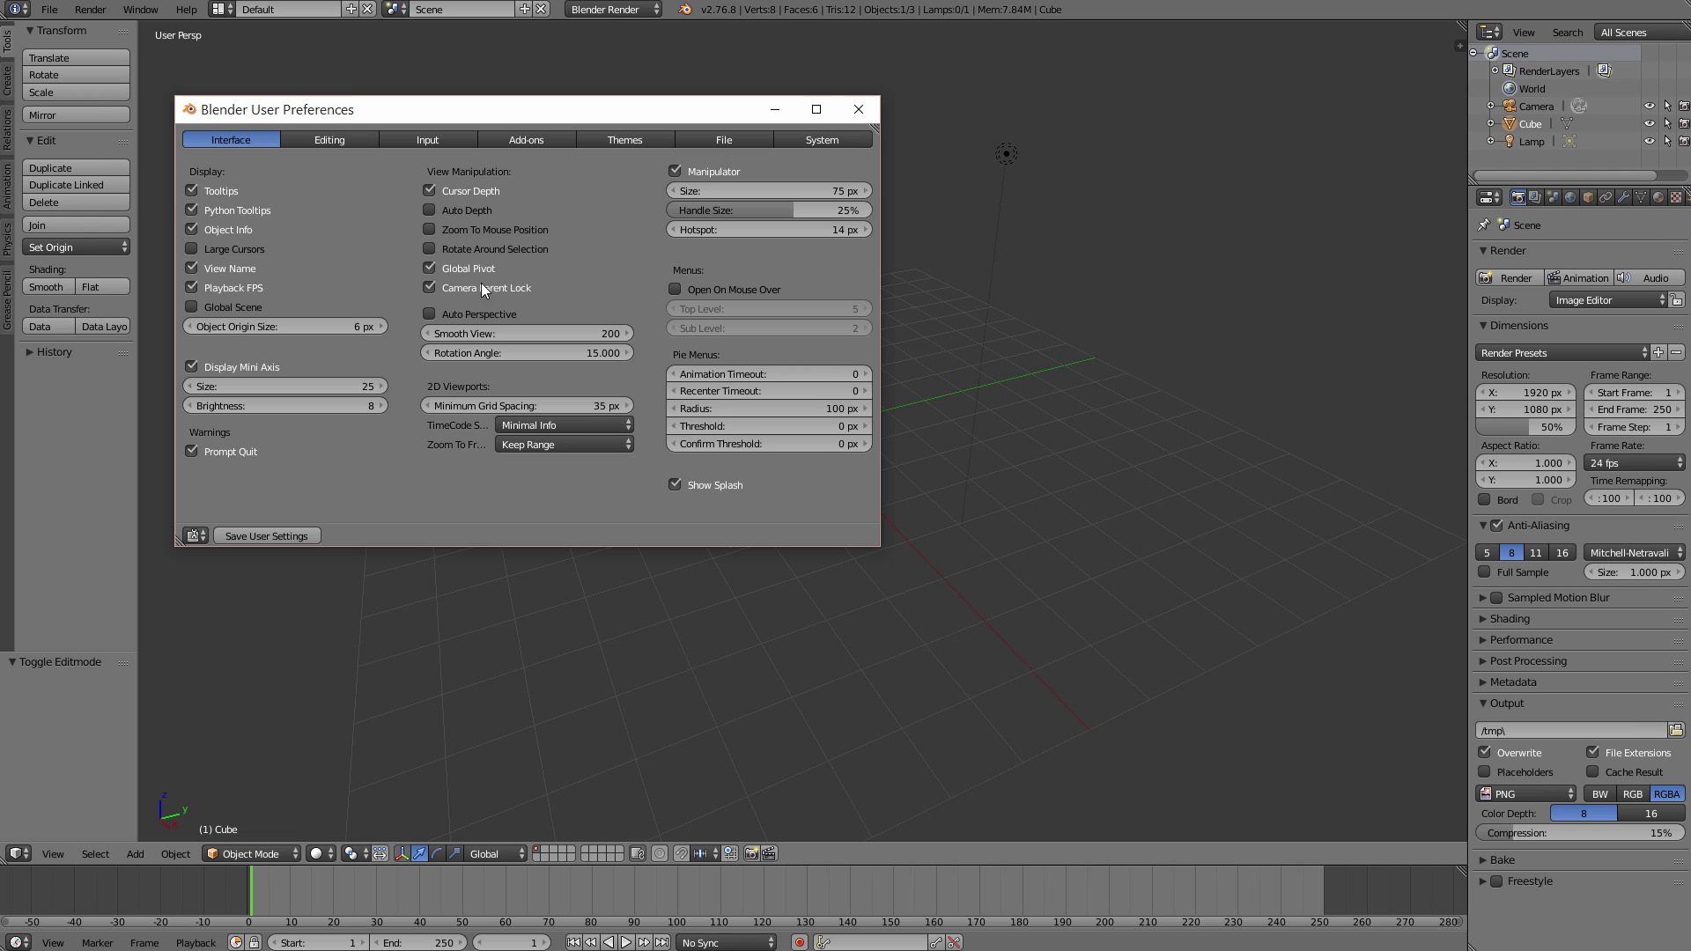
Step: Enable Auto Depth, Zoom To Mouse Position, Rotate Around Selection and Auto Perspective for view manipulation
{"action": "left_click", "coordinate": [452, 250]}
{"action": "left_click", "coordinate": [436, 314]}
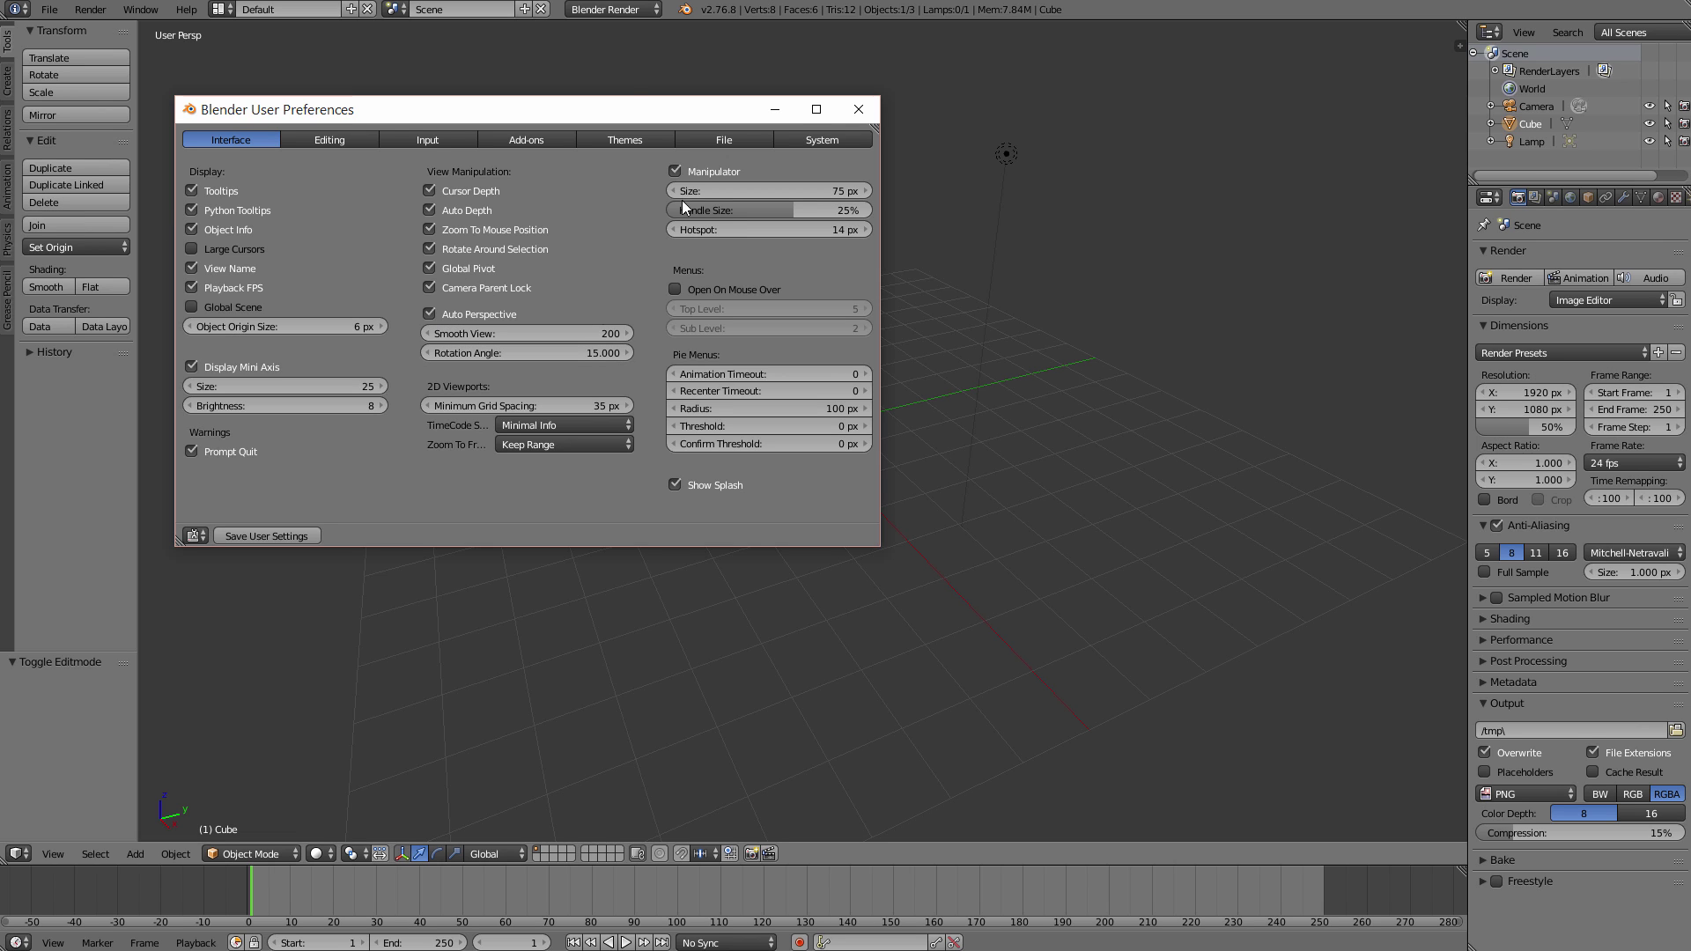
Step: Try an interface DPI of 100 in the System preferences and settle on 85
{"action": "left_click", "coordinate": [840, 141]}
{"action": "left_click", "coordinate": [260, 190]}
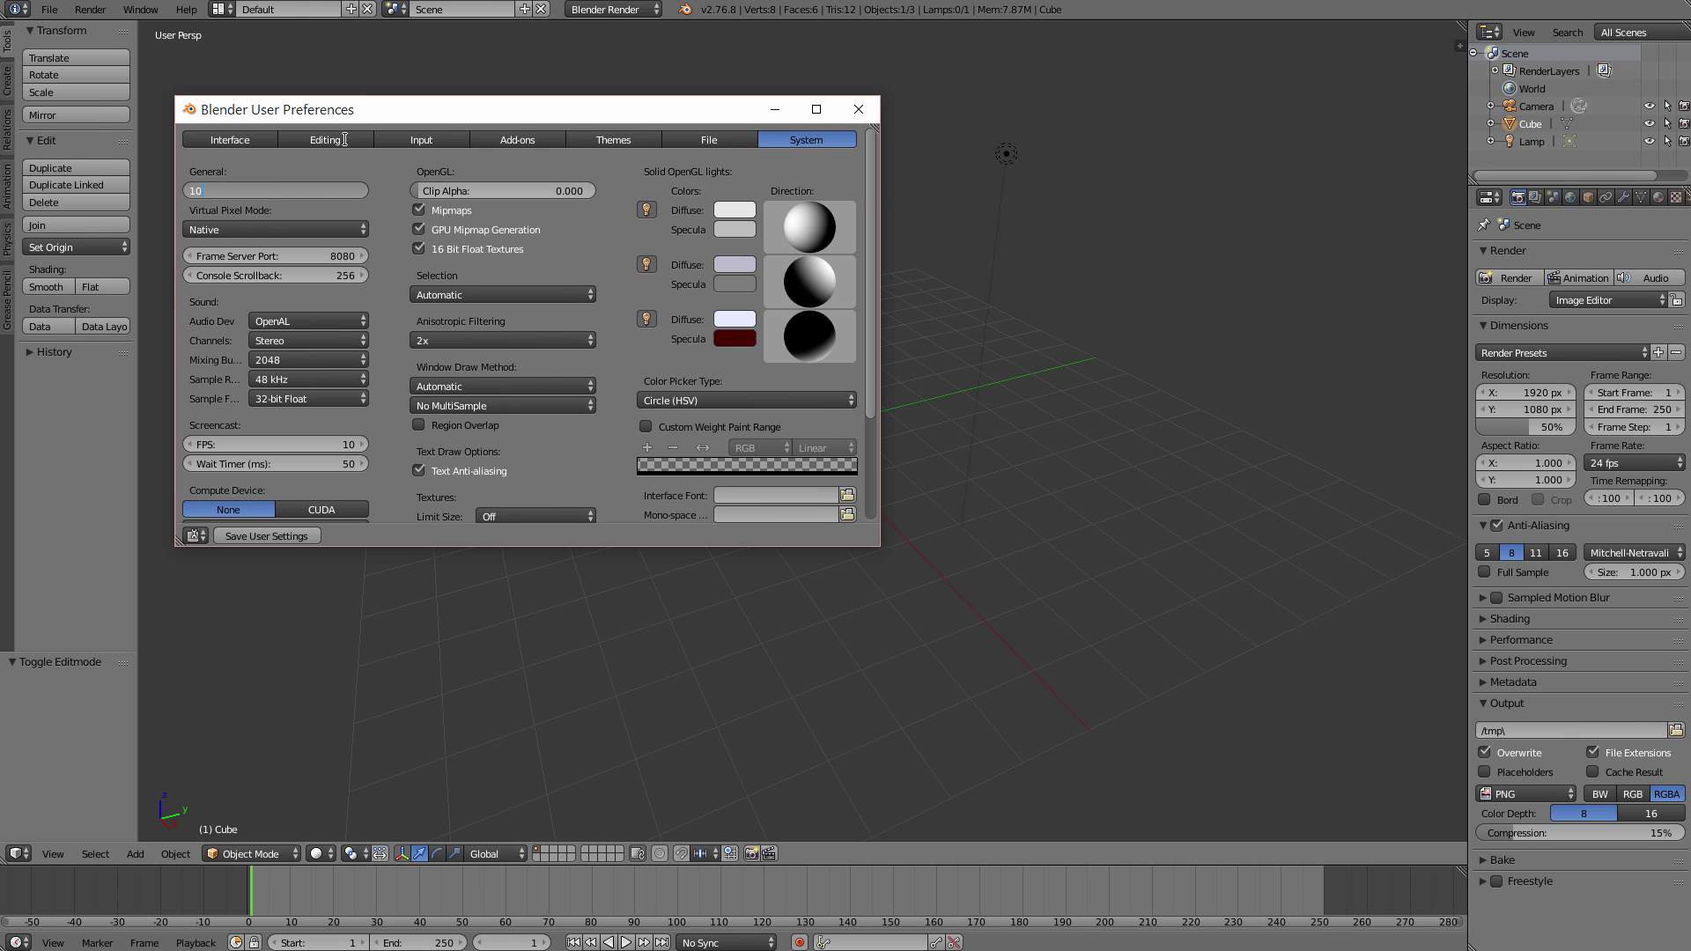
{"action": "key", "text": "Return"}
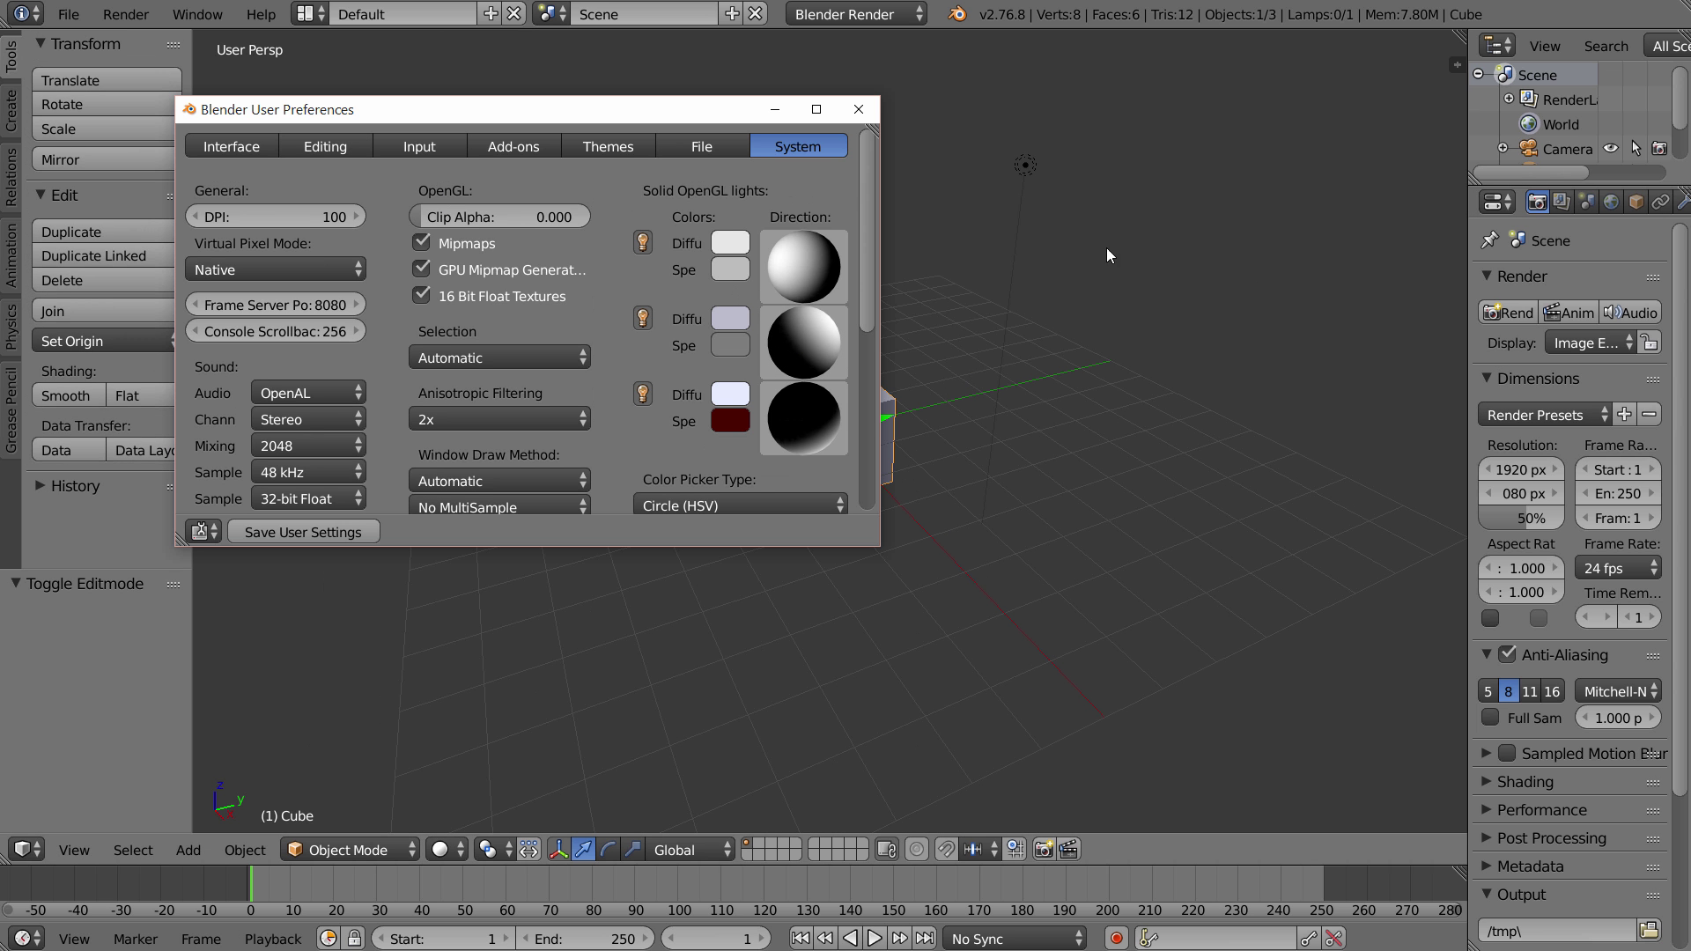
{"action": "left_click", "coordinate": [331, 216]}
{"action": "type", "text": "85"}
{"action": "key", "text": "Return"}
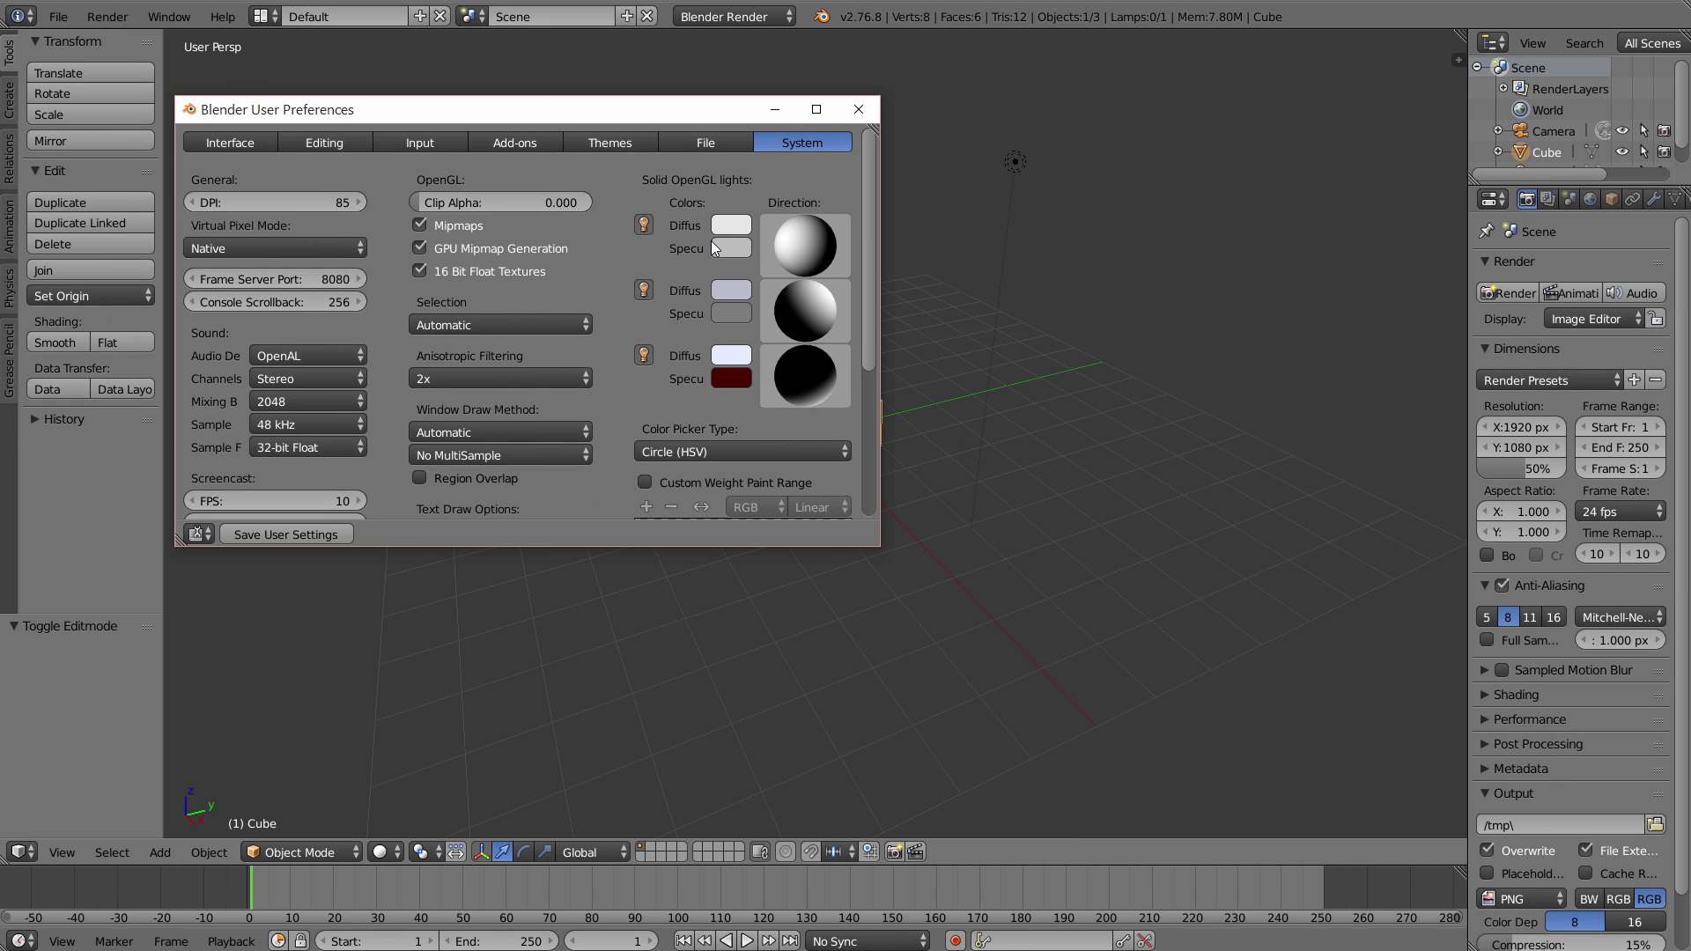
Step: Desaturate the diffuse colour of the second Solid OpenGL light to a neutral grey
{"action": "left_click", "coordinate": [738, 287]}
{"action": "left_click", "coordinate": [642, 491]}
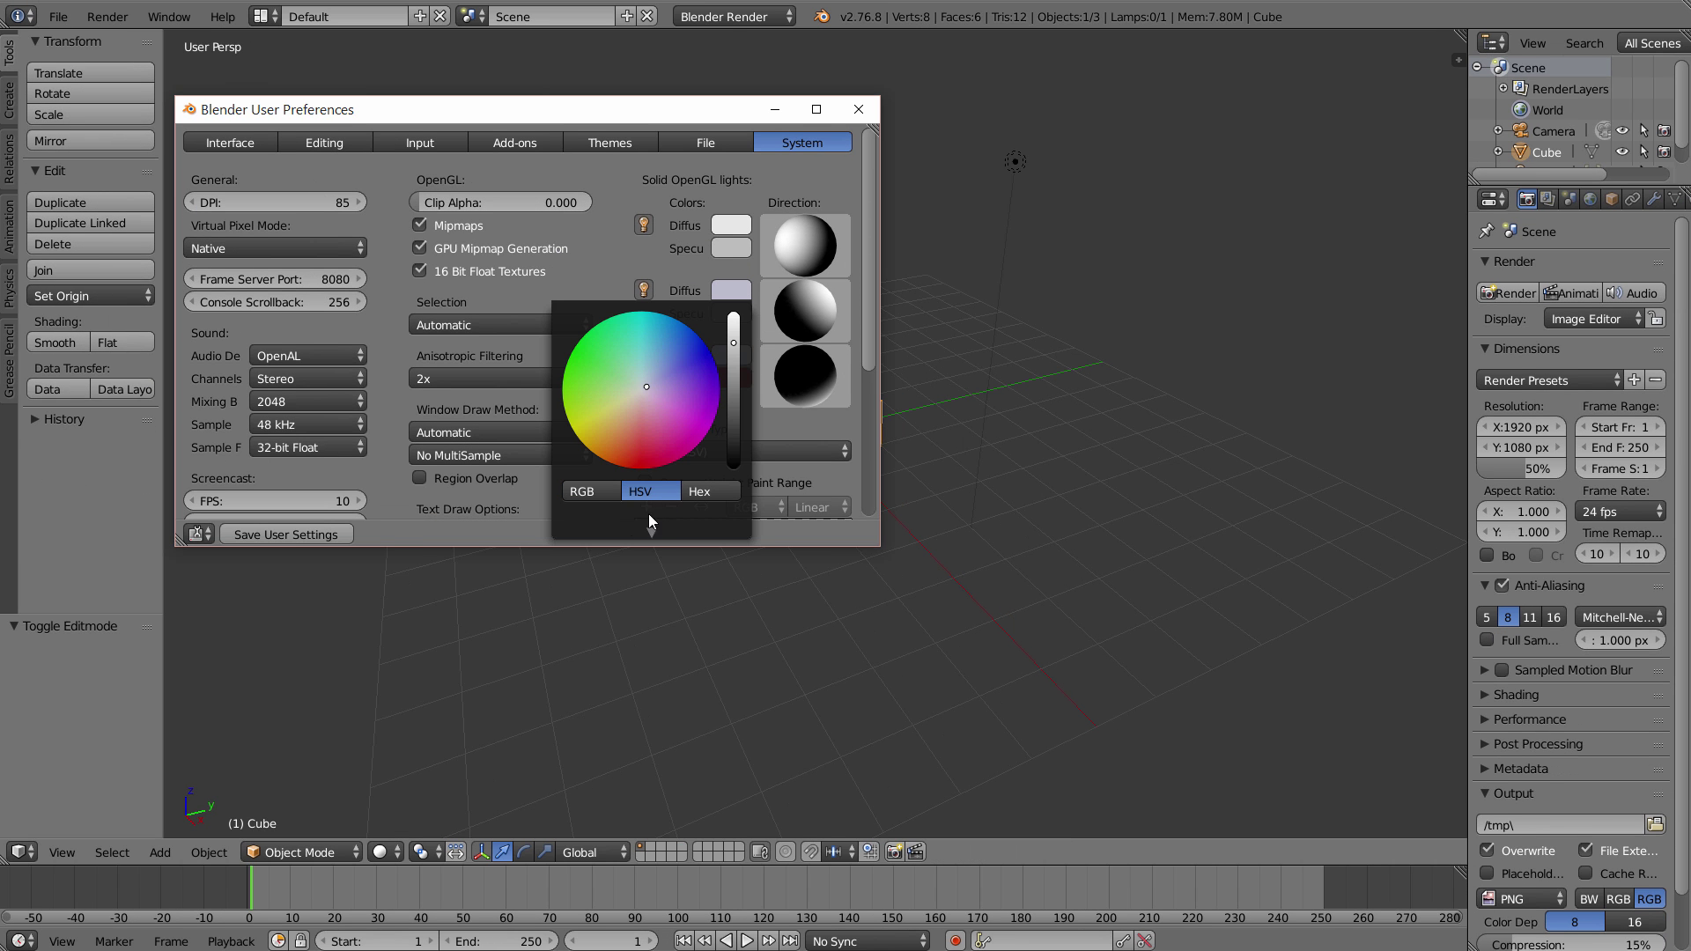
{"action": "scroll", "coordinate": [649, 519], "scroll_direction": "down", "scroll_amount": 2}
{"action": "left_click", "coordinate": [649, 526]}
{"action": "left_click", "coordinate": [586, 504]}
{"action": "left_click_drag", "start_coordinate": [587, 503], "coordinate": [476, 504]}
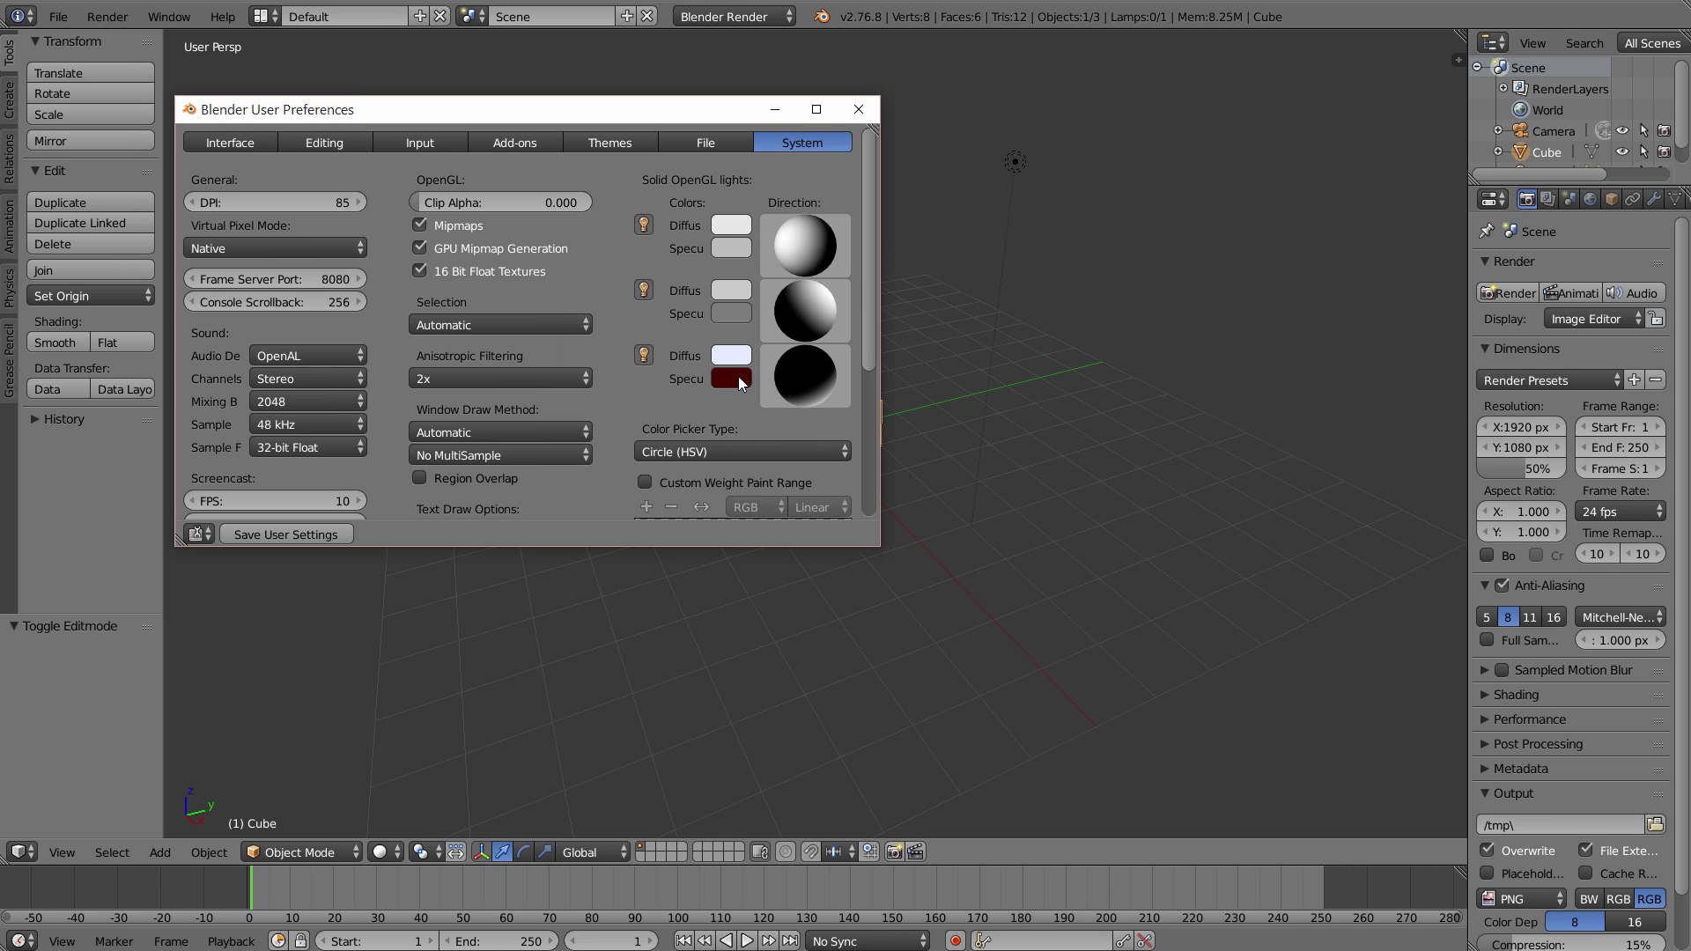
Step: Desaturate the third Solid OpenGL light, making its diffuse colour white and its specular colour dark grey
{"action": "left_click", "coordinate": [736, 359]}
{"action": "left_click", "coordinate": [742, 354]}
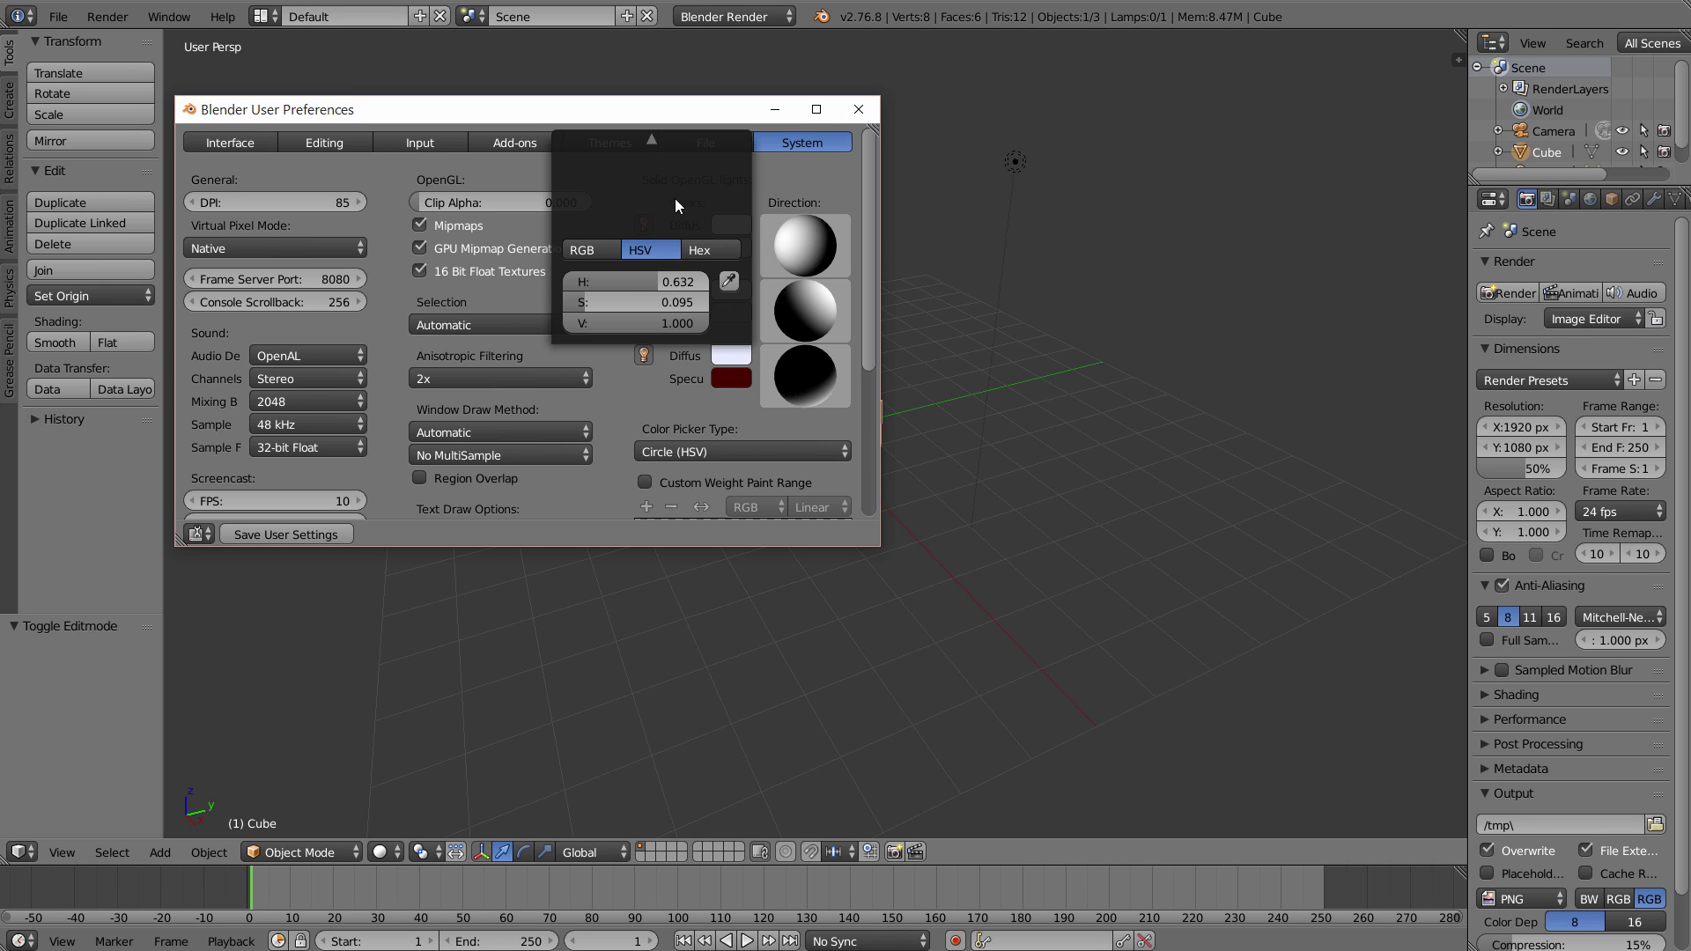
{"action": "left_click", "coordinate": [729, 379]}
{"action": "left_click_drag", "start_coordinate": [588, 320], "coordinate": [304, 334]}
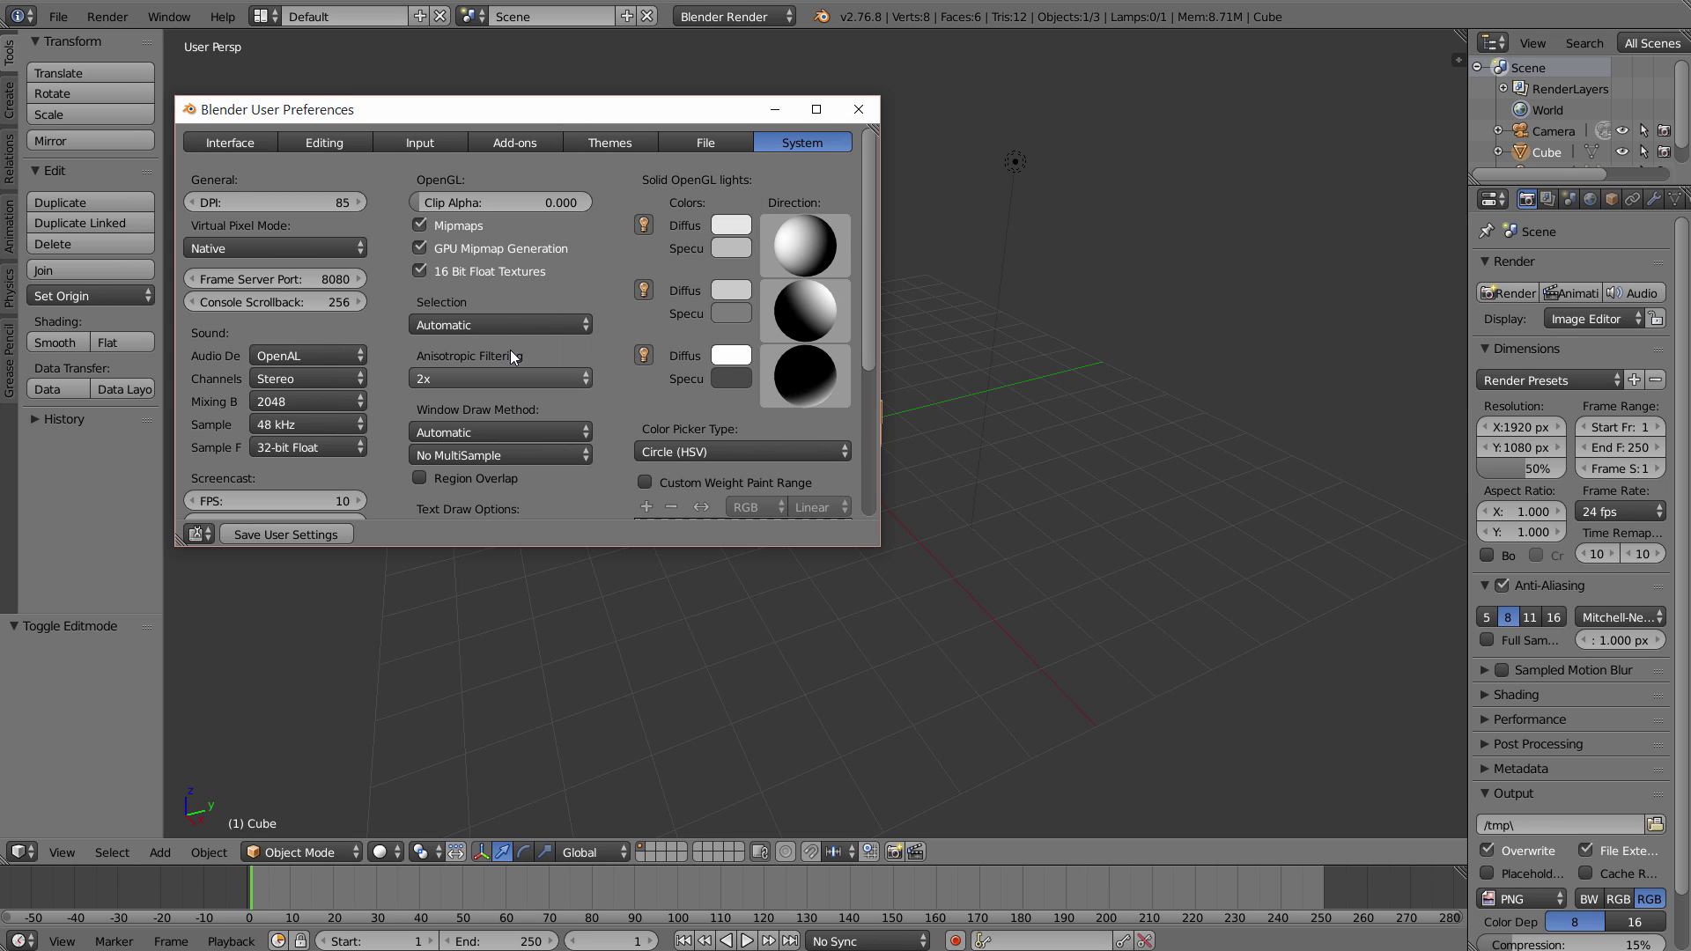
Step: Set Anisotropic Filtering to 16x and choose CUDA with the GeForce GTX 780 as compute device
{"action": "left_click", "coordinate": [519, 379]}
{"action": "left_click", "coordinate": [443, 260]}
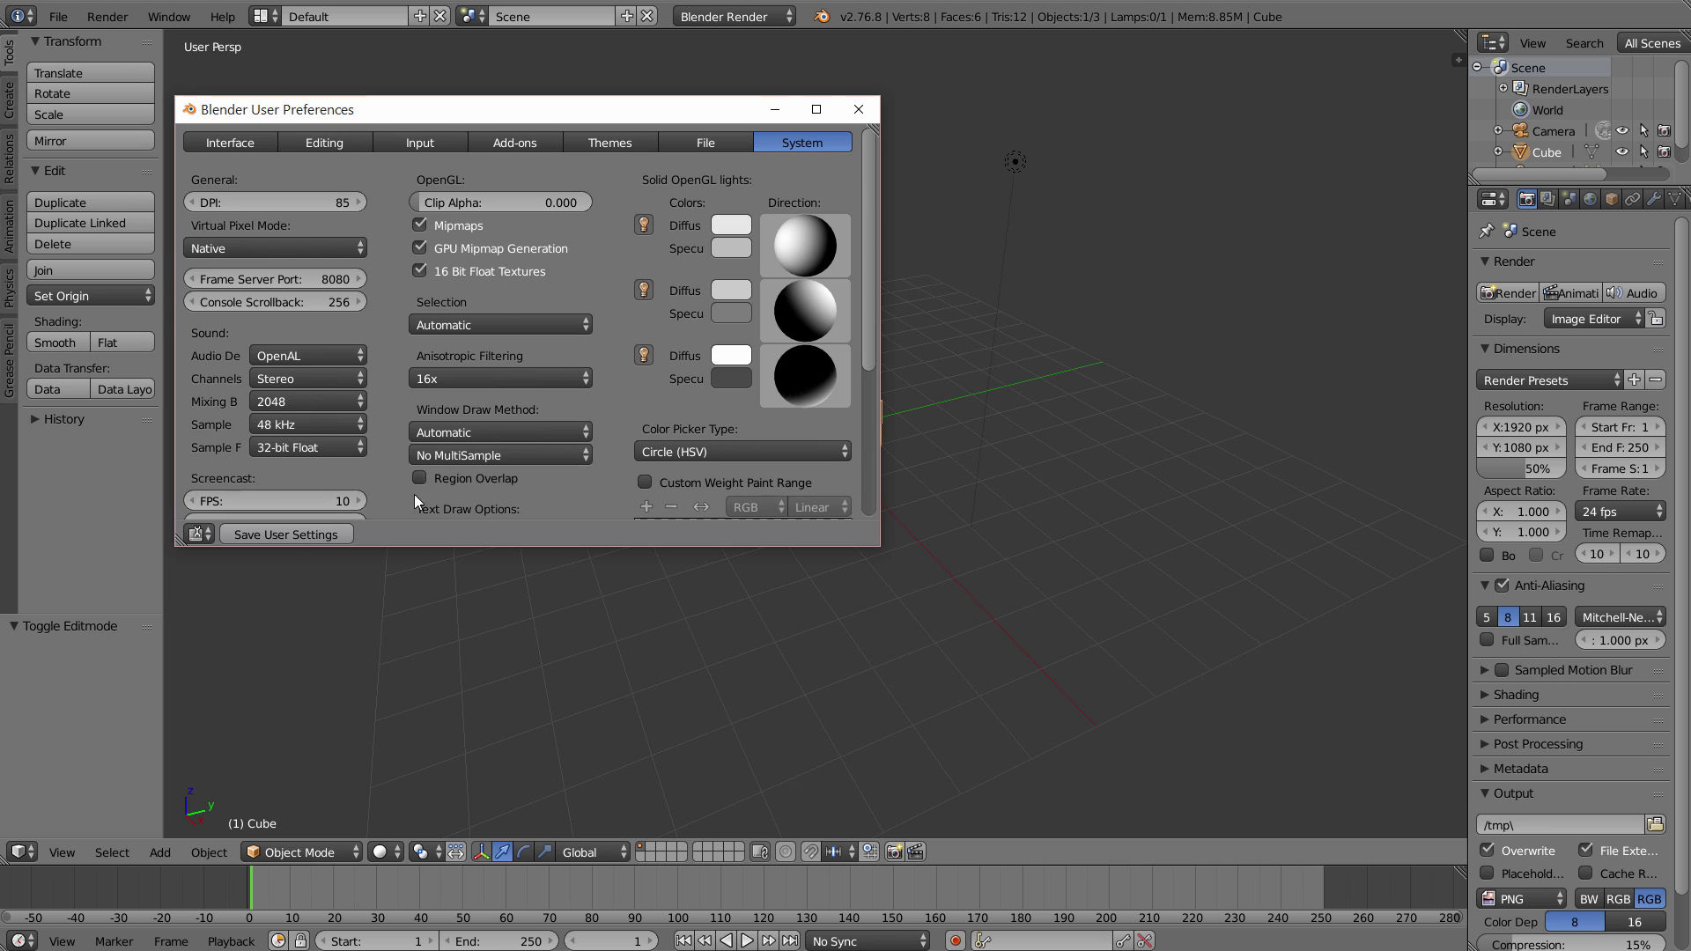
{"action": "scroll", "coordinate": [388, 489], "scroll_direction": "down", "scroll_amount": 3}
{"action": "left_click", "coordinate": [313, 464]}
{"action": "left_click", "coordinate": [292, 487]}
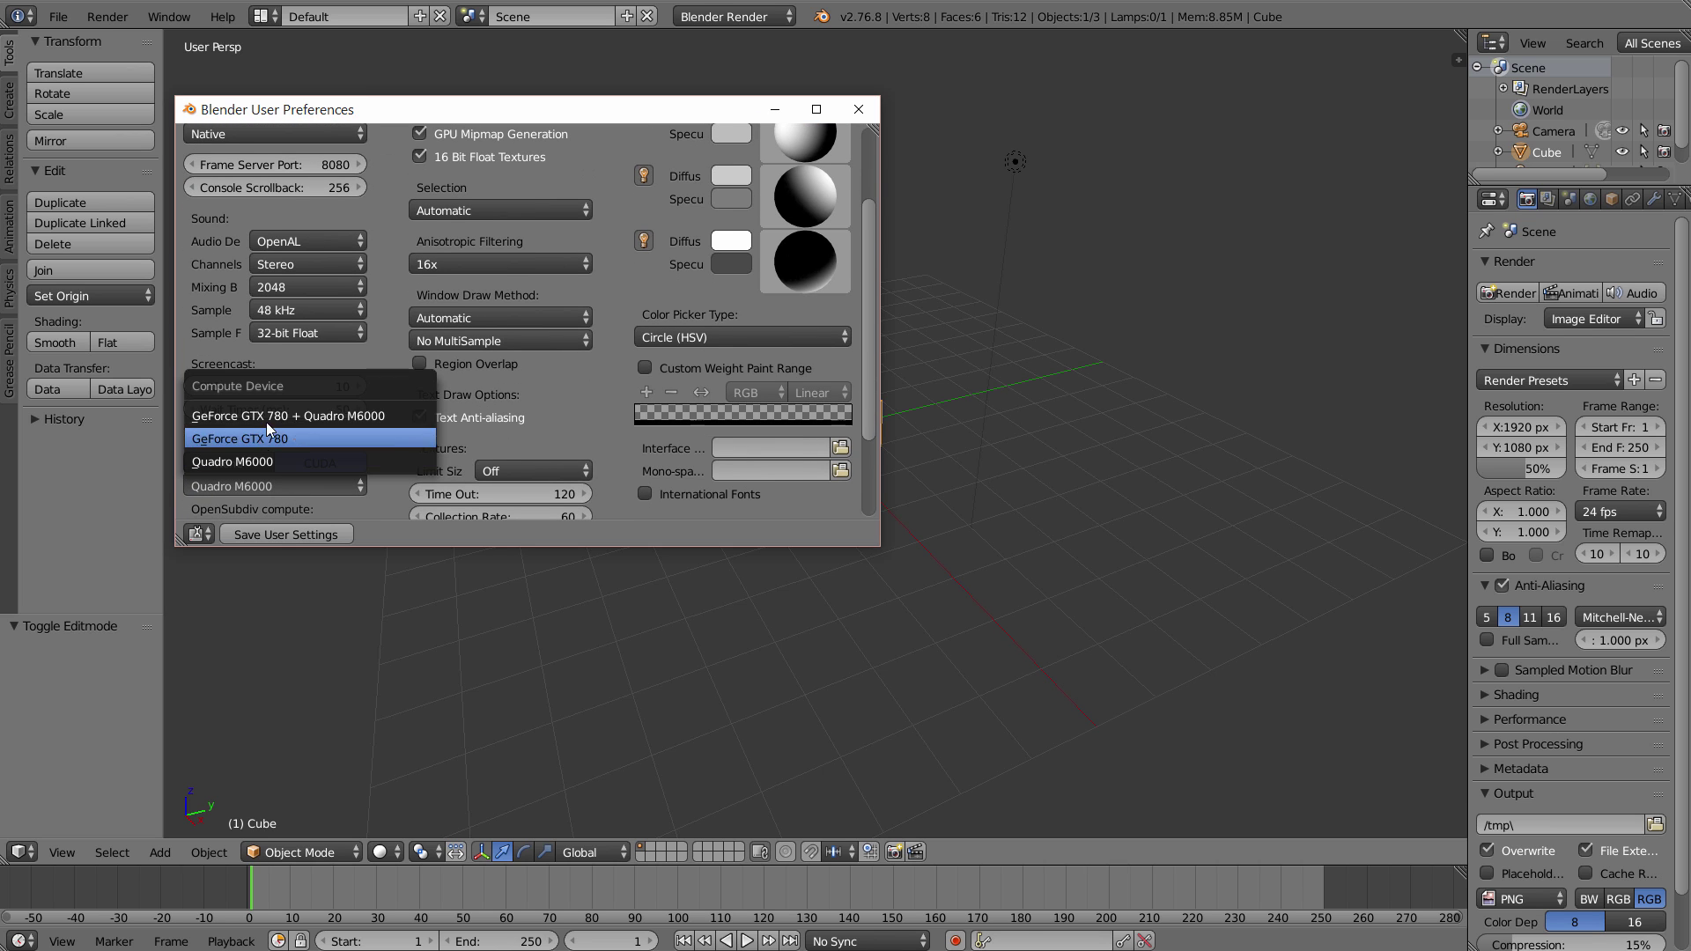
{"action": "left_click", "coordinate": [247, 438]}
{"action": "scroll", "coordinate": [462, 211], "scroll_direction": "up", "scroll_amount": 3}
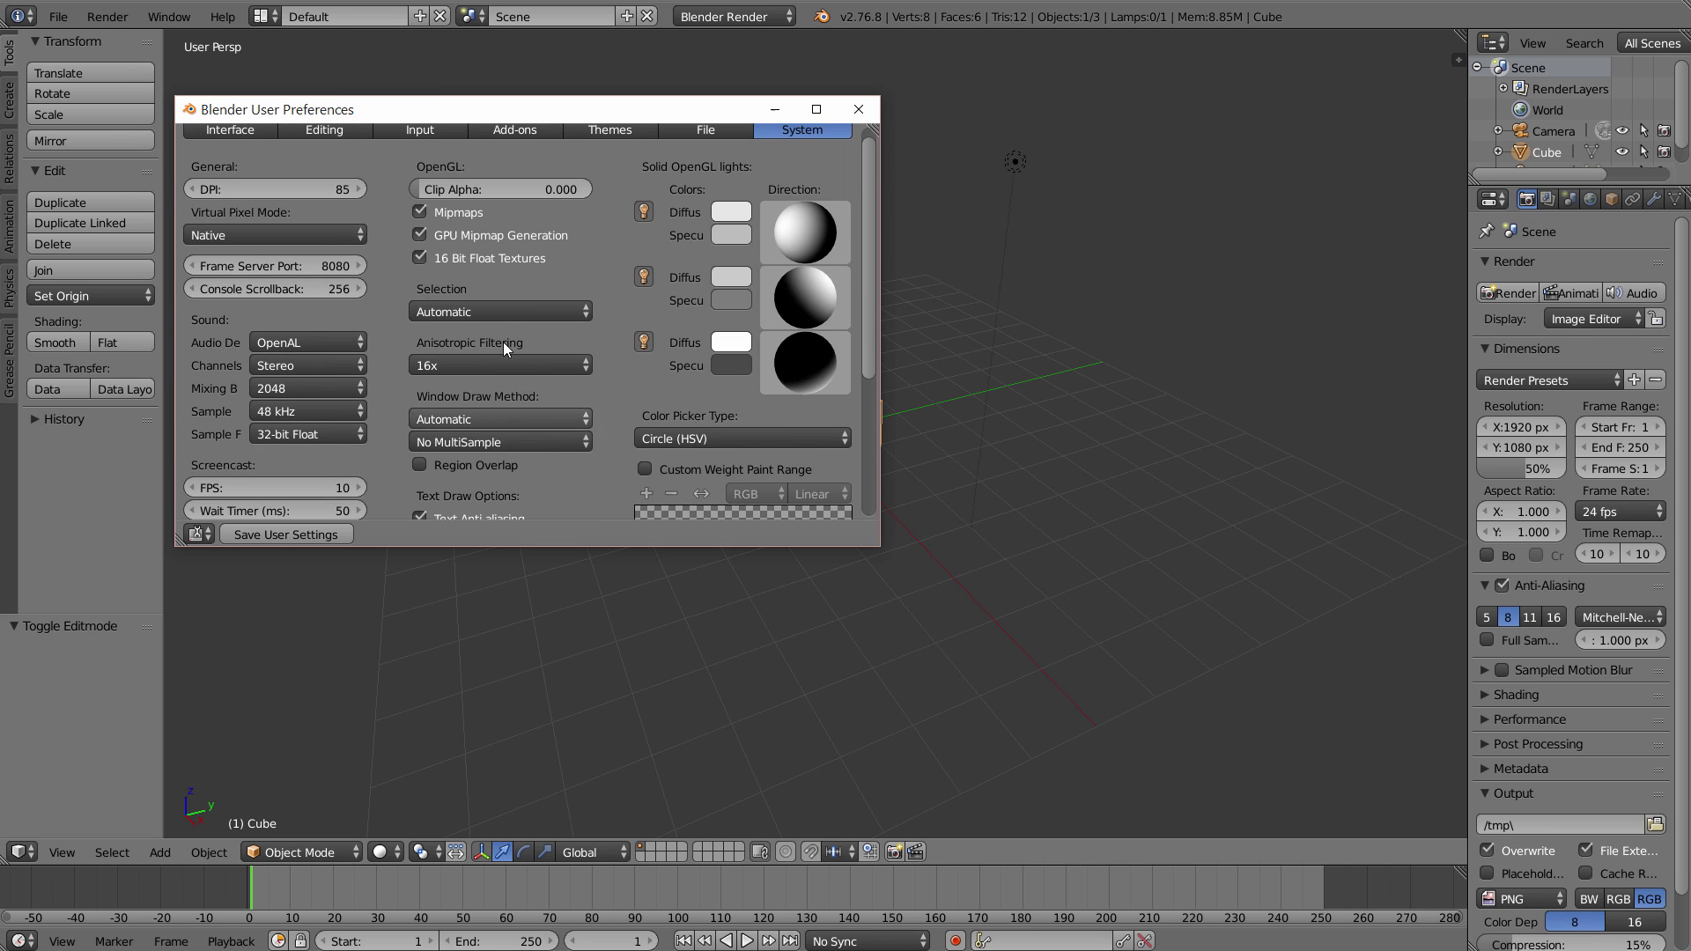
Step: Try the Energy and Graph presets in the Themes preferences, settle on the Maya theme and close the preferences
{"action": "left_click", "coordinate": [606, 125]}
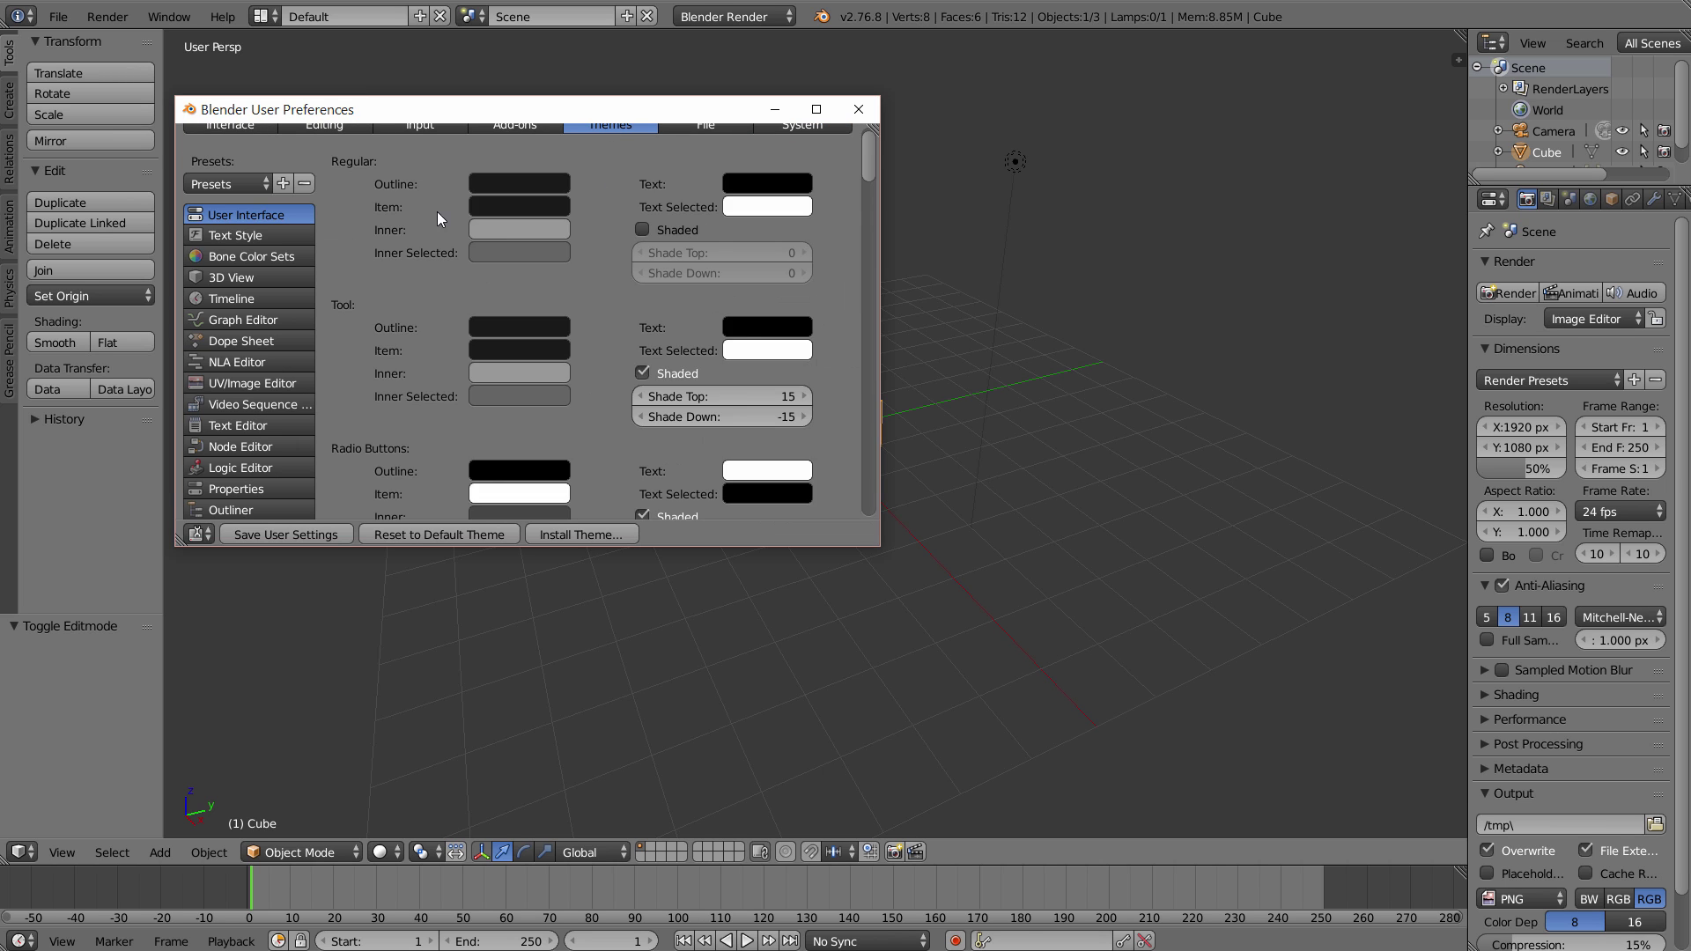
{"action": "left_click", "coordinate": [227, 183]}
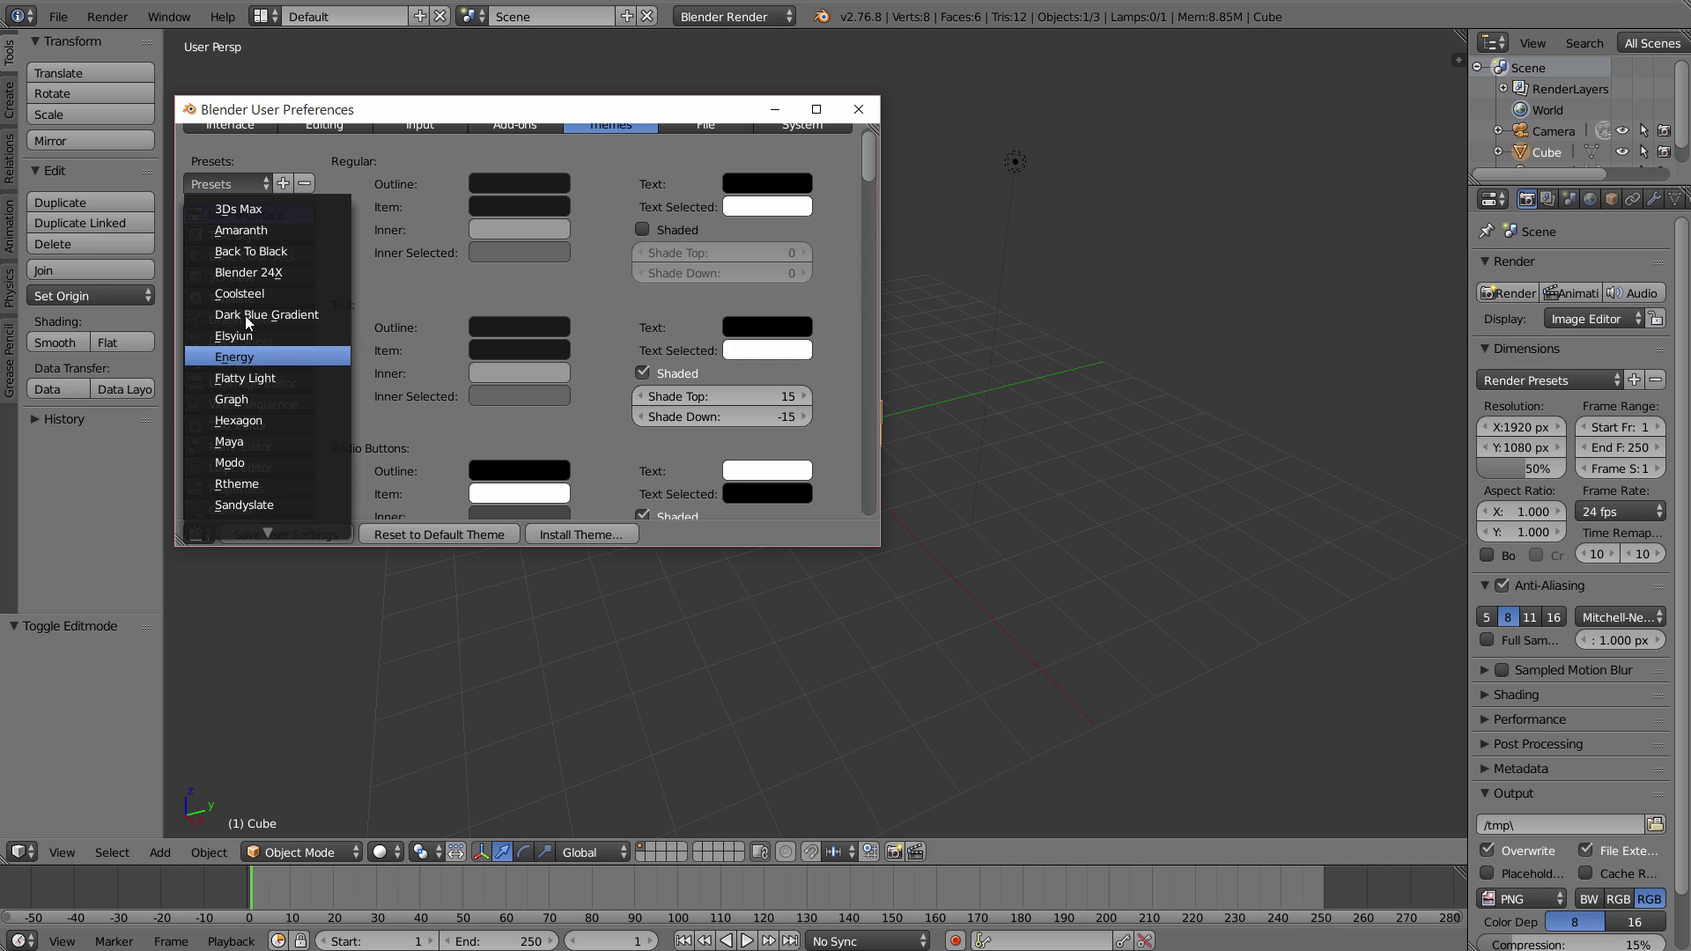
{"action": "left_click", "coordinate": [237, 358]}
{"action": "left_click", "coordinate": [226, 184]}
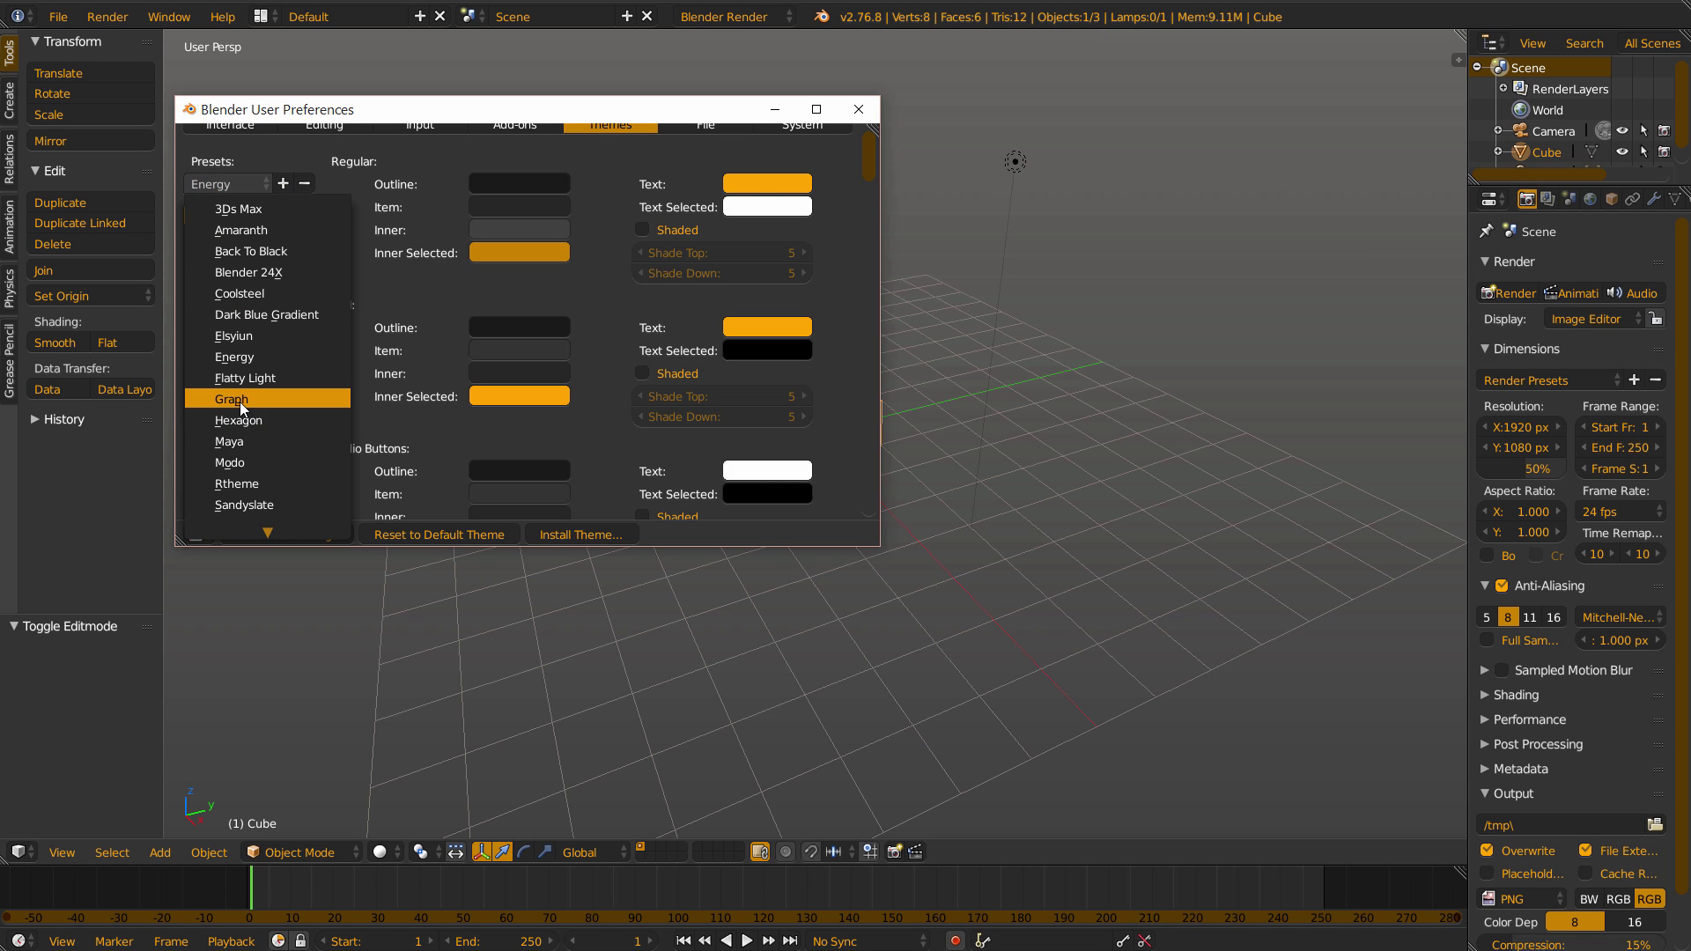
{"action": "left_click", "coordinate": [240, 401]}
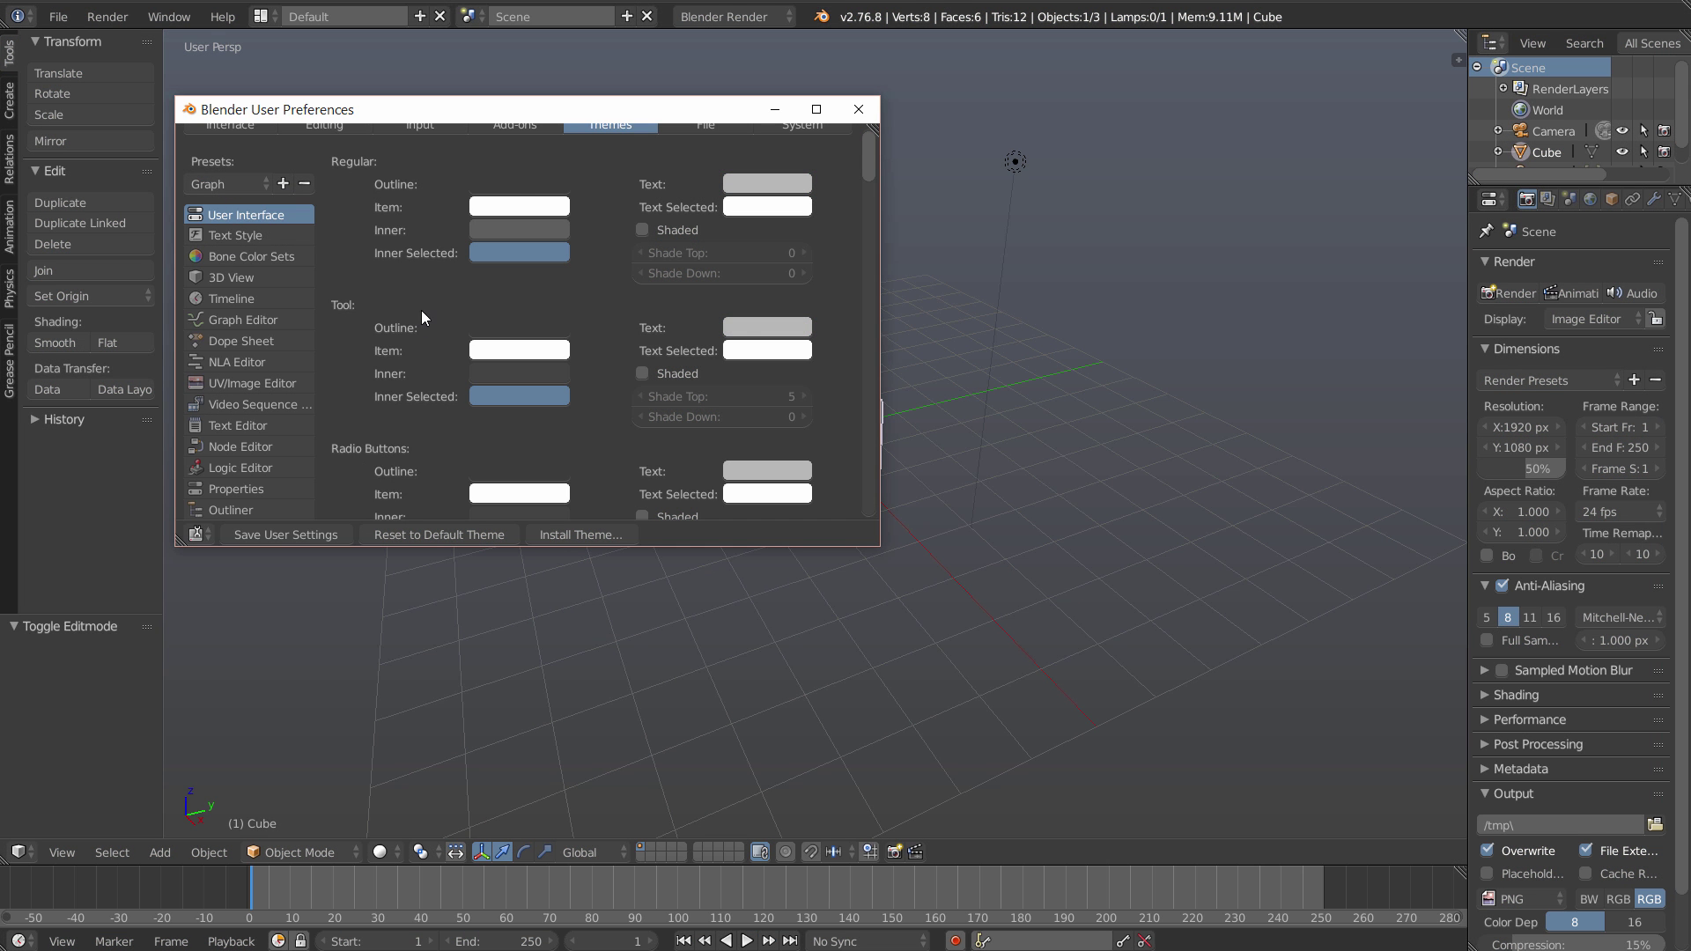
{"action": "left_click", "coordinate": [202, 185]}
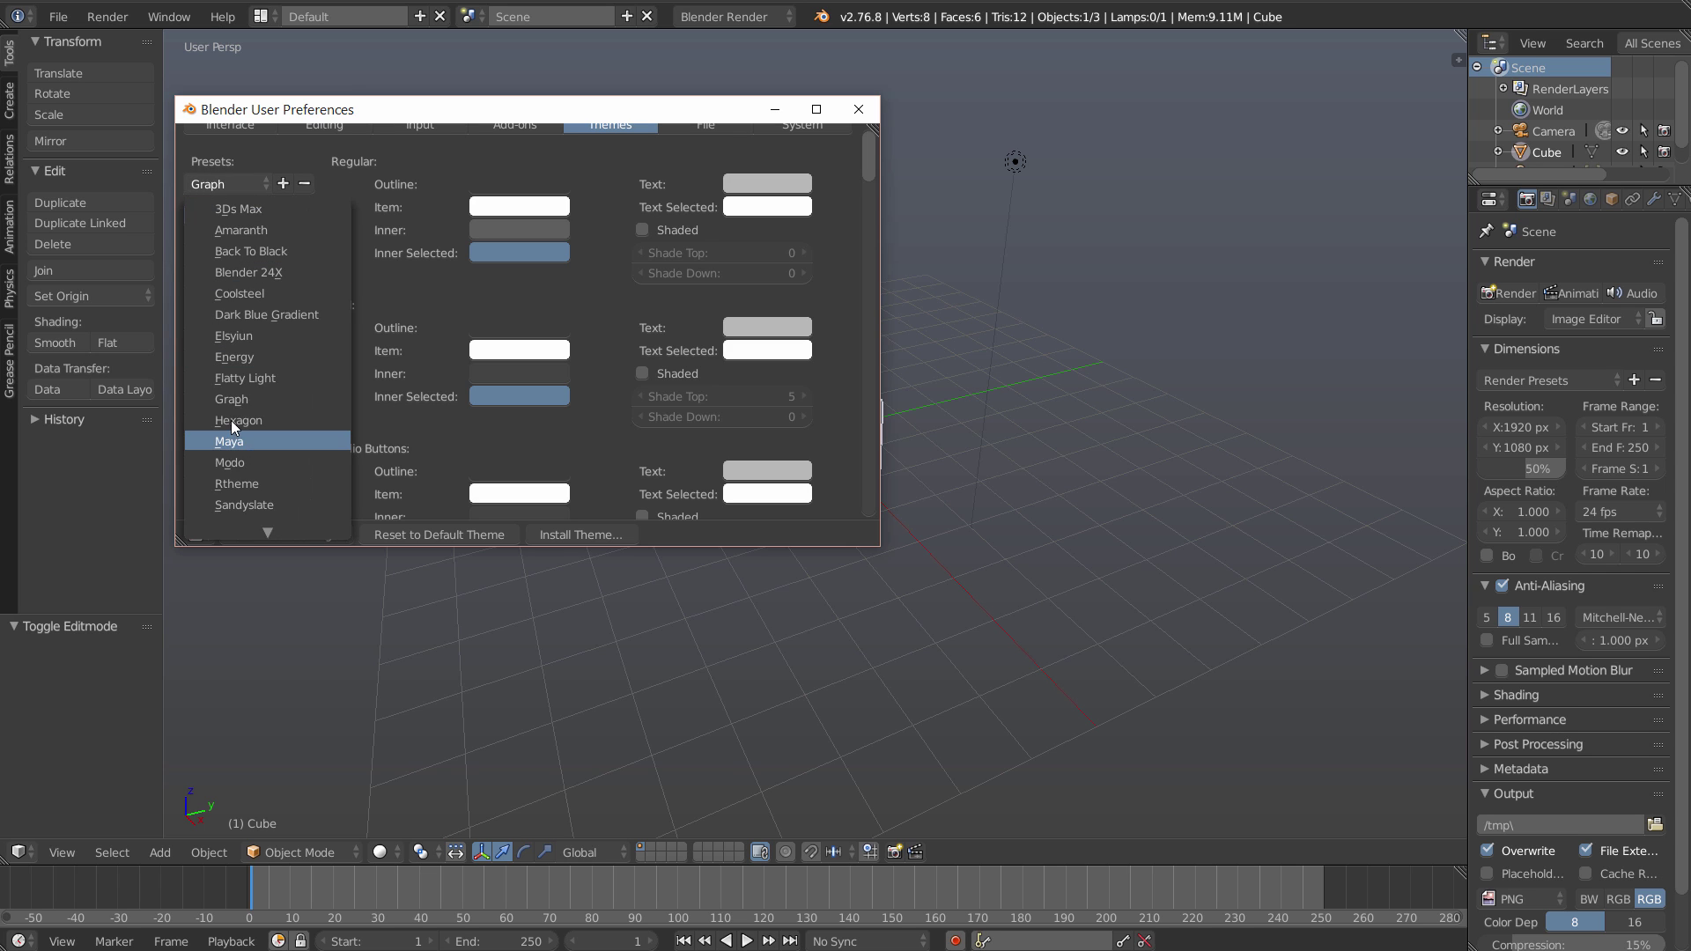
{"action": "left_click", "coordinate": [238, 400]}
{"action": "left_click", "coordinate": [235, 187]}
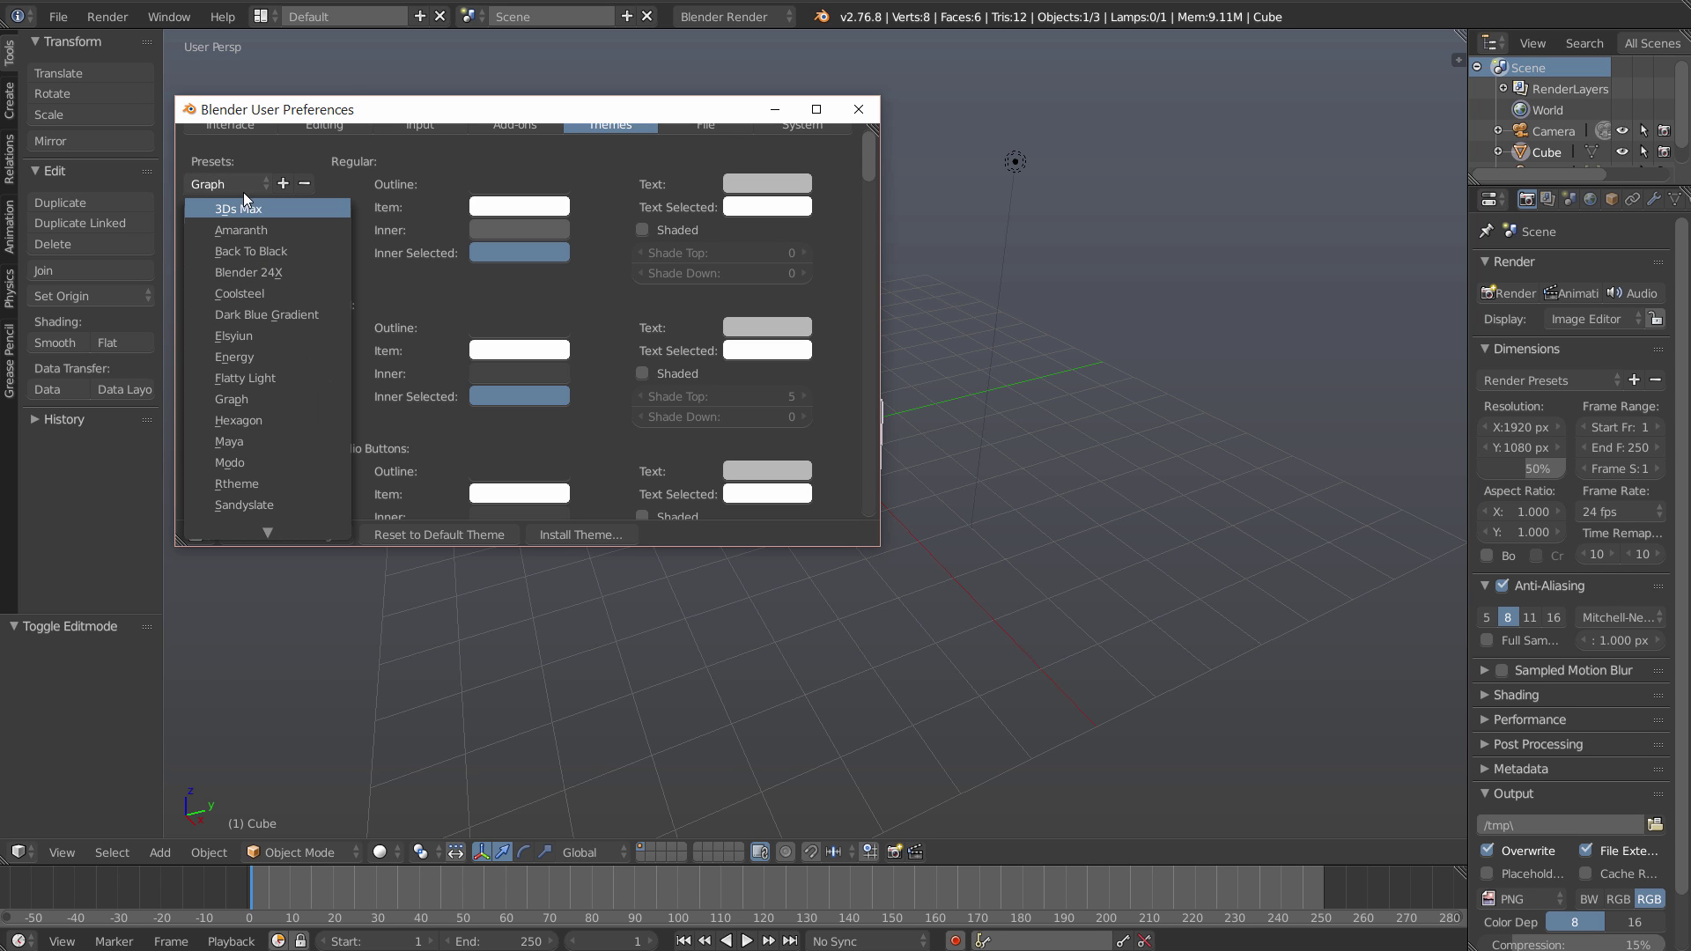
{"action": "left_click", "coordinate": [244, 445]}
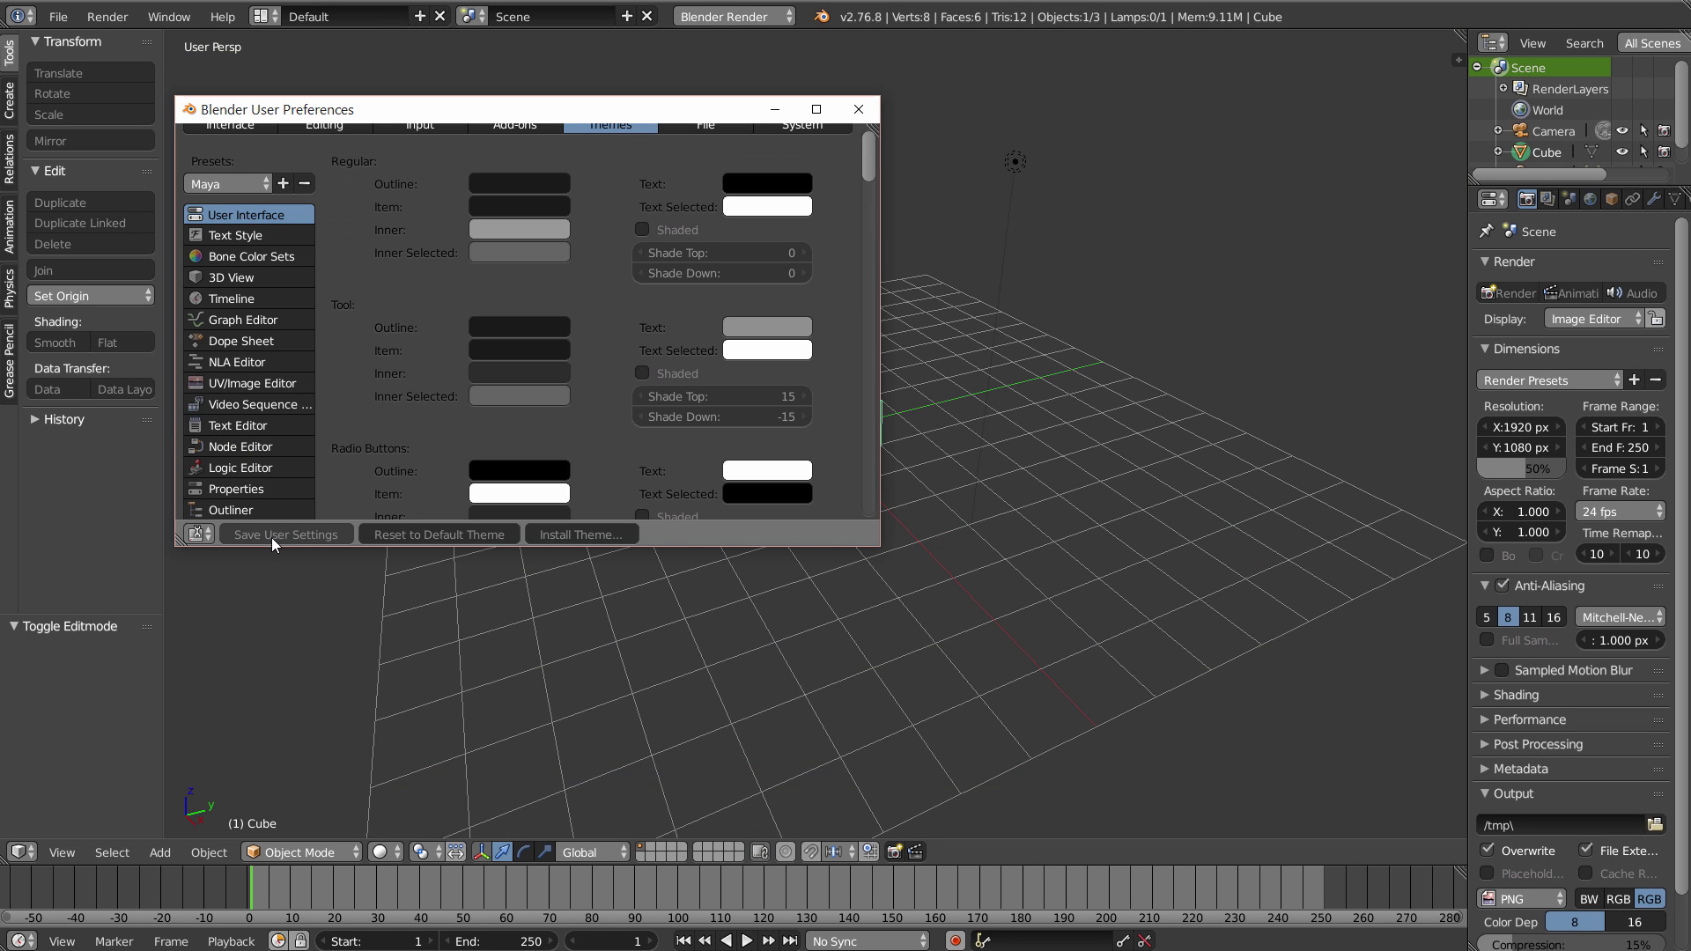
{"action": "left_click_drag", "start_coordinate": [582, 114], "coordinate": [730, 130]}
{"action": "scroll", "coordinate": [528, 233], "scroll_direction": "down", "scroll_amount": 4}
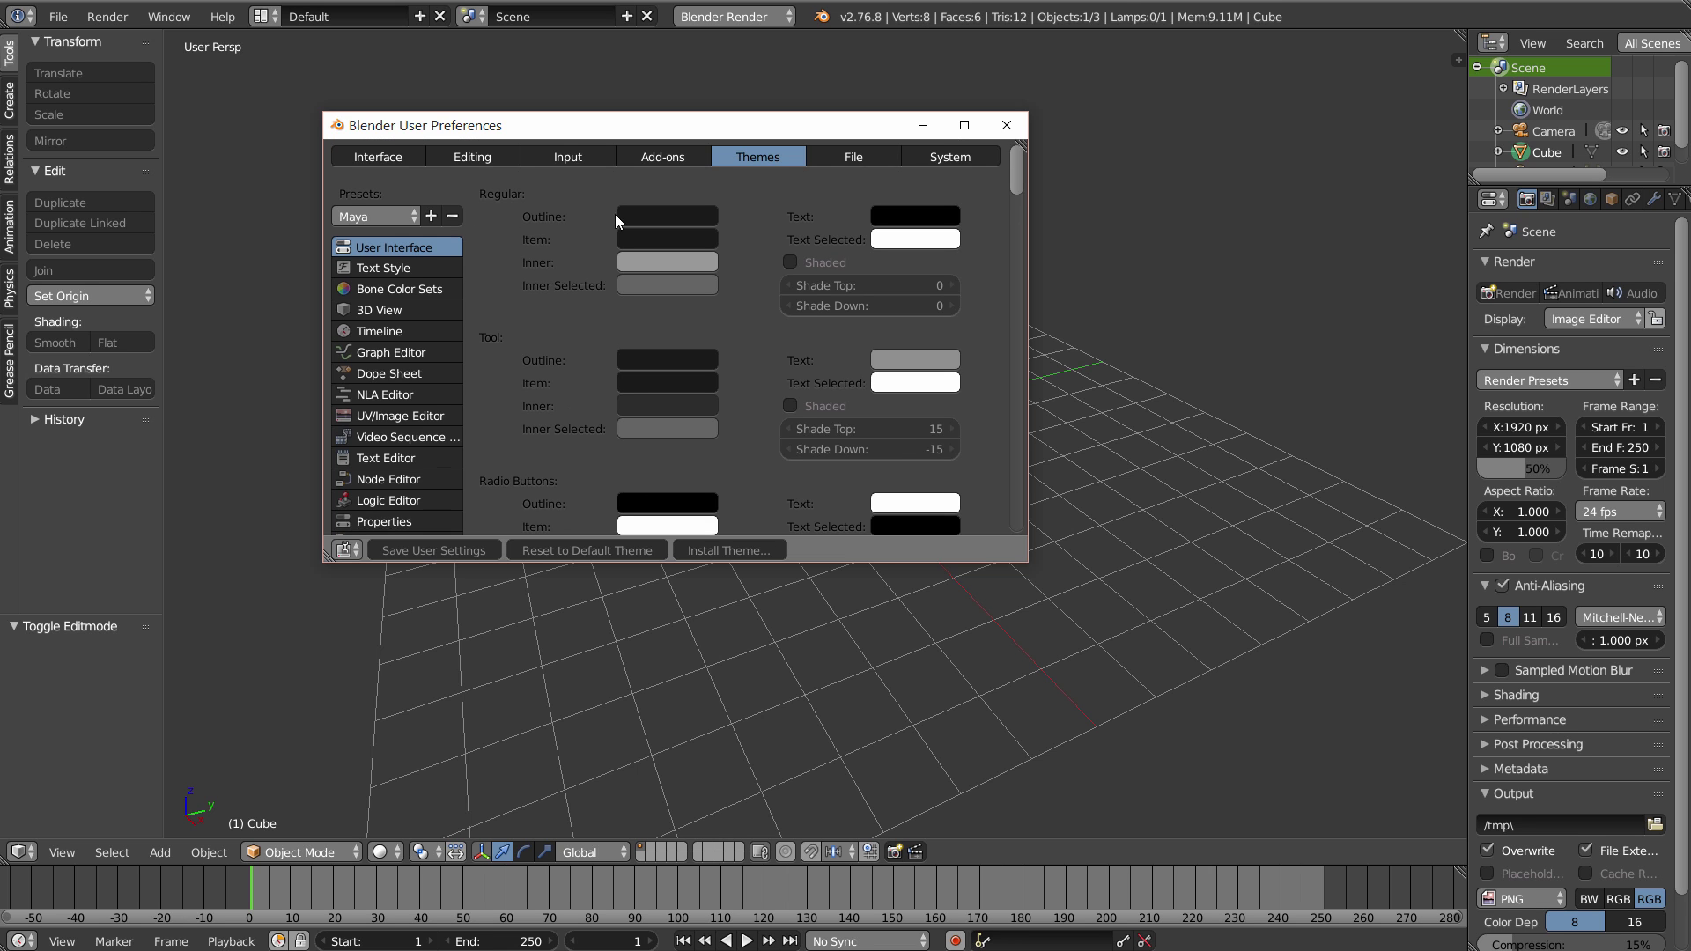
{"action": "scroll", "coordinate": [739, 192], "scroll_direction": "up", "scroll_amount": 5}
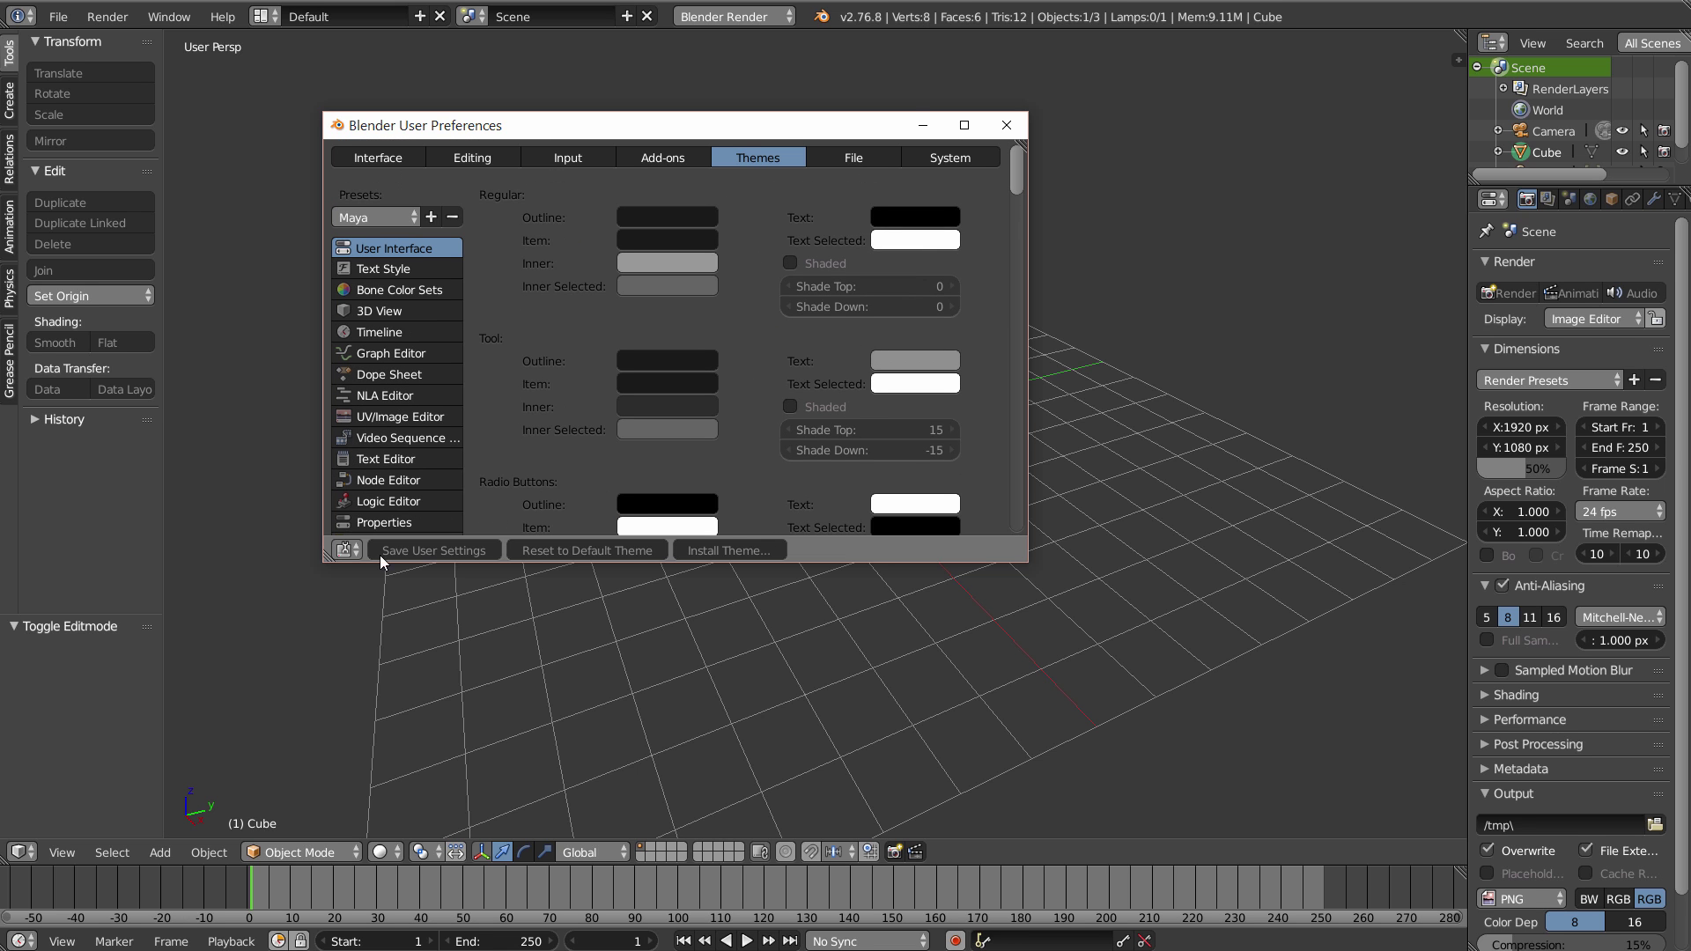
{"action": "left_click", "coordinate": [1006, 126]}
Step: Set Select With to Left in the Input preferences and close the preferences window
{"action": "mouse_move", "coordinate": [657, 396]}
{"action": "middle_mouse_down"}
{"action": "mouse_move", "coordinate": [655, 352]}
{"action": "mouse_move", "coordinate": [655, 412]}
{"action": "middle_mouse_up"}
{"action": "scroll", "coordinate": [792, 401], "scroll_direction": "down", "scroll_amount": 2}
{"action": "middle_click_drag", "start_coordinate": [792, 406], "coordinate": [970, 264]}
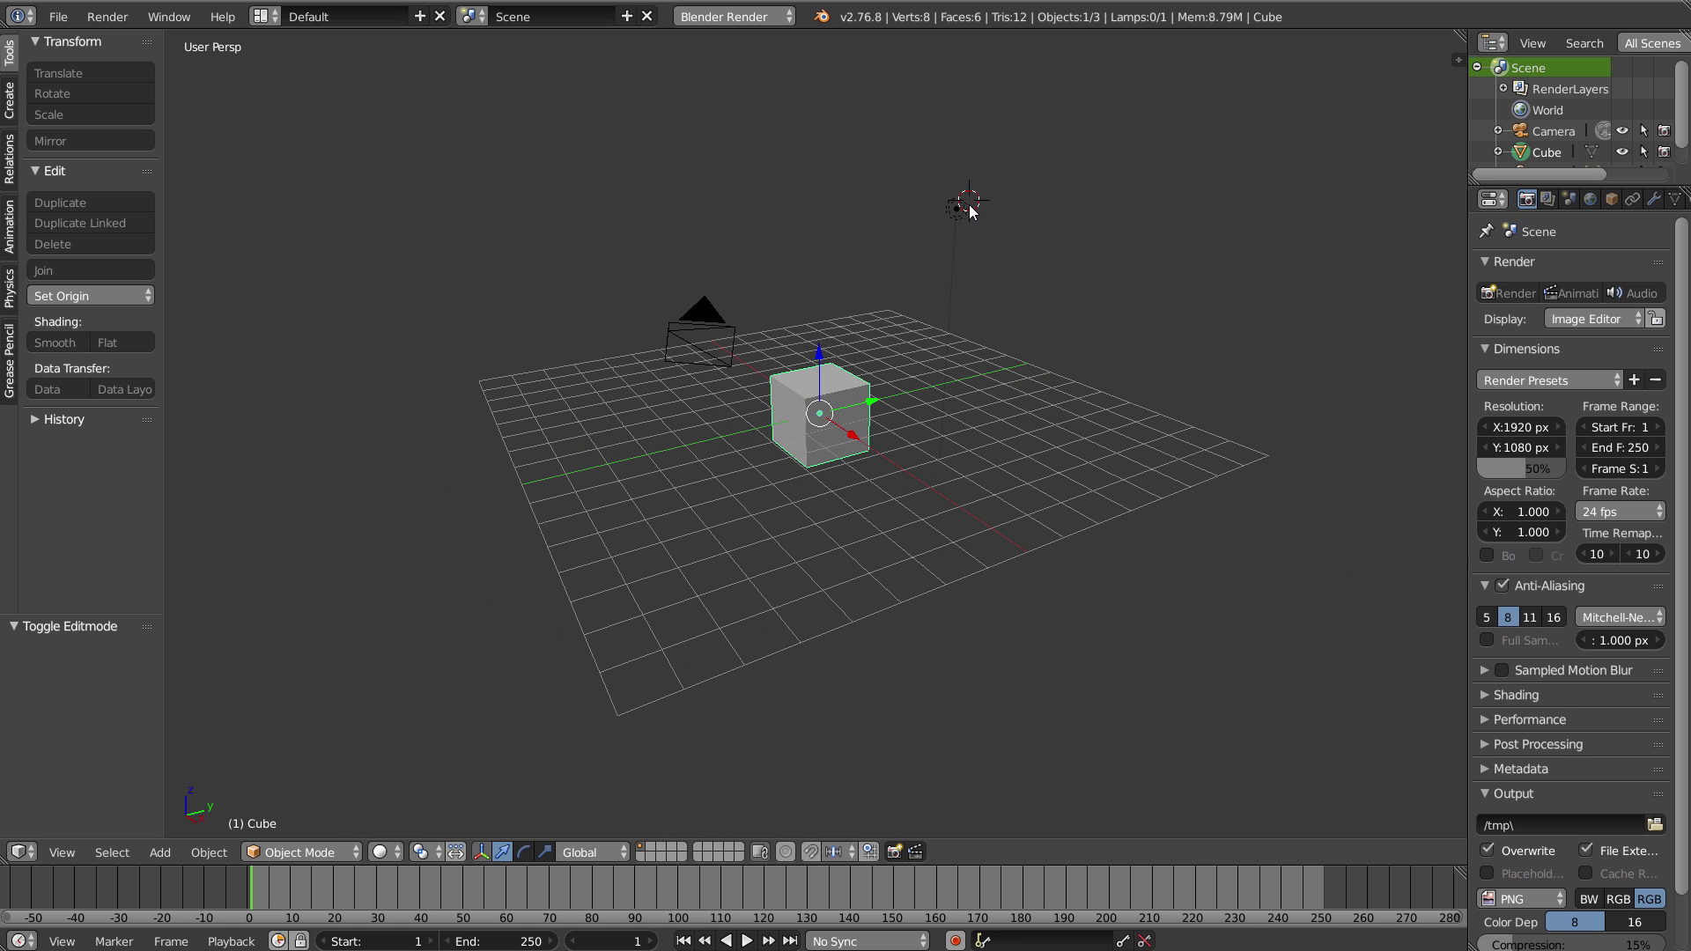
{"action": "left_click", "coordinate": [58, 16]}
{"action": "left_click", "coordinate": [80, 220]}
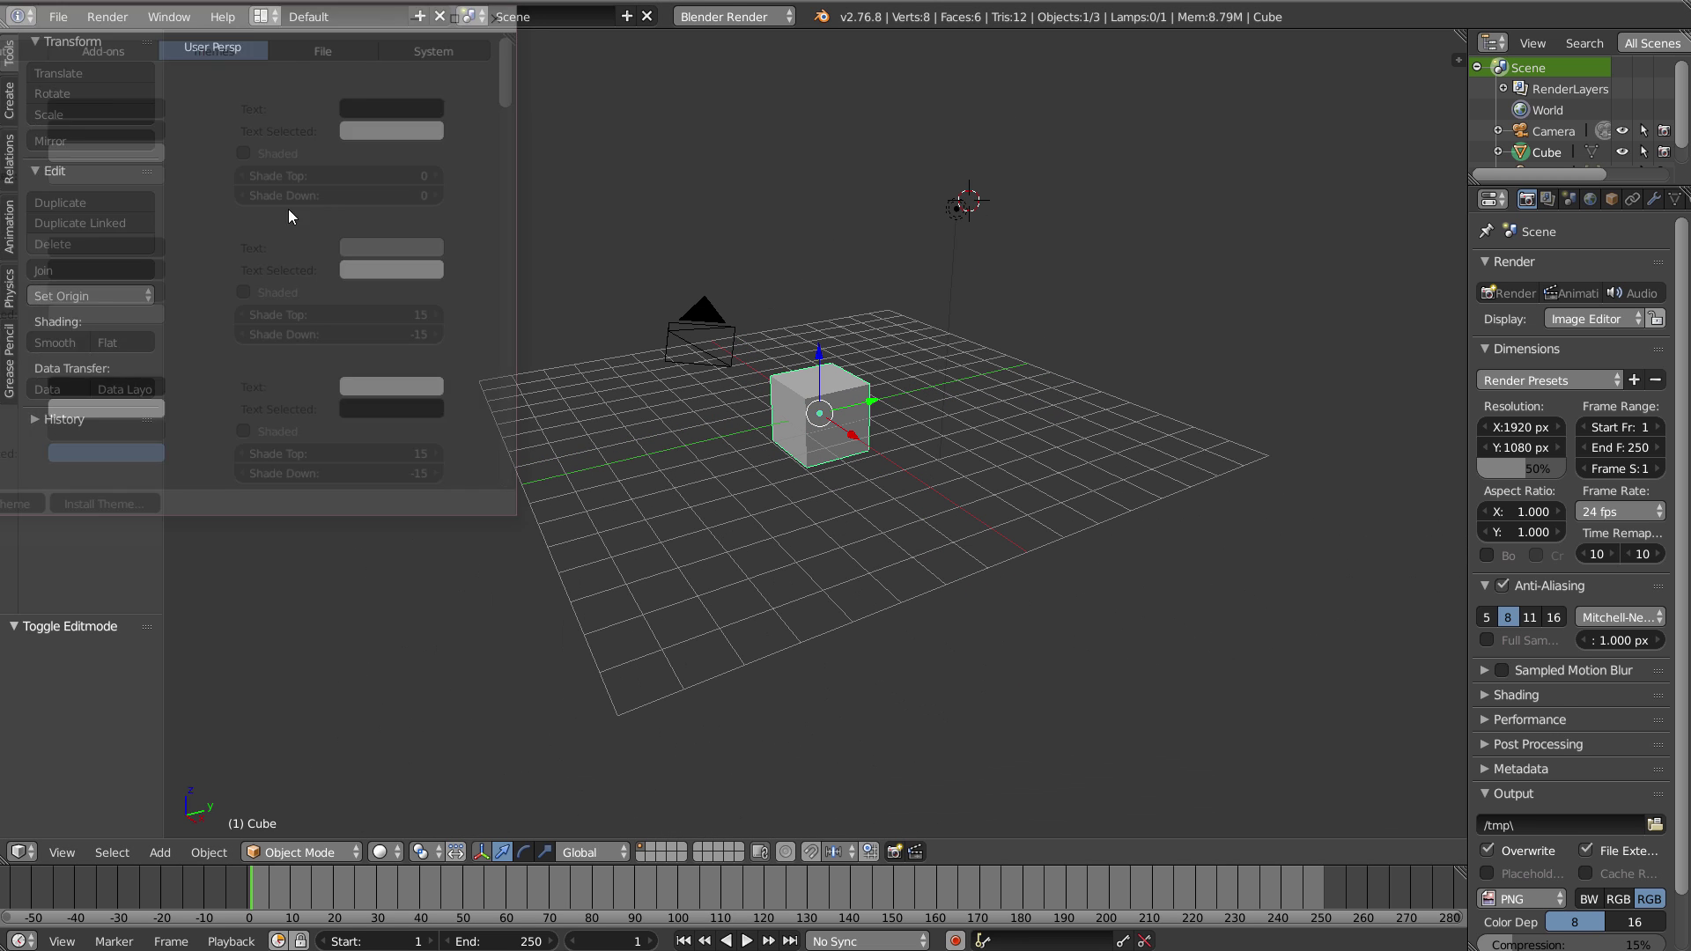
{"action": "left_click", "coordinate": [89, 39]}
{"action": "left_click_drag", "start_coordinate": [104, 21], "coordinate": [610, 78]}
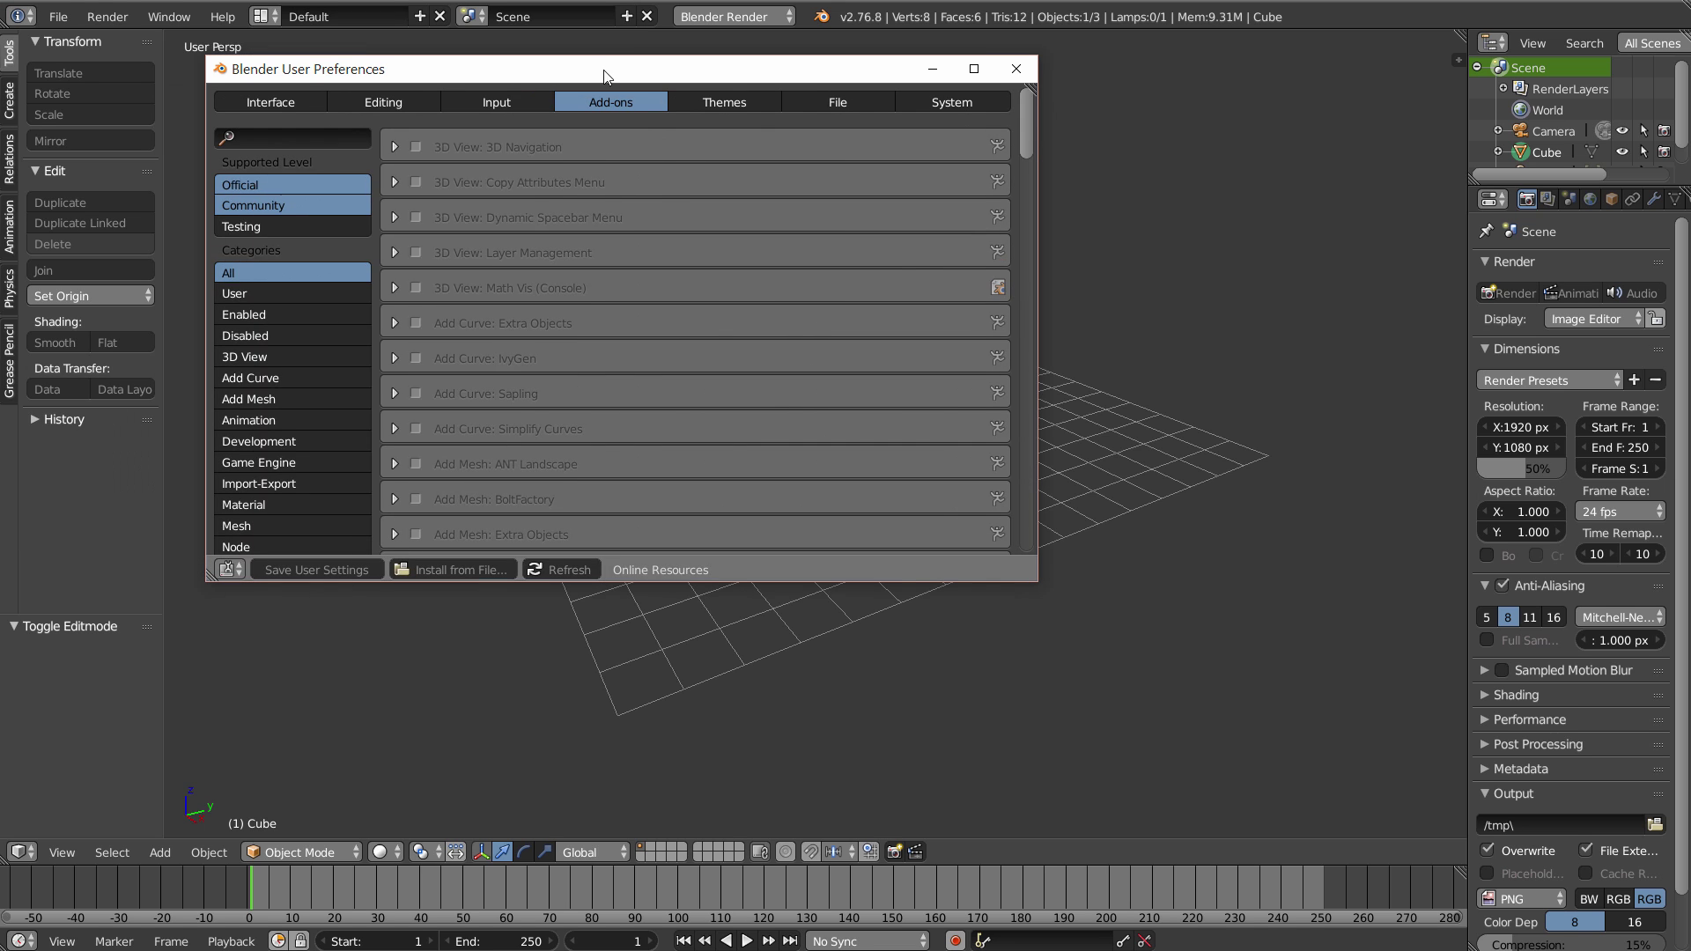
{"action": "left_click", "coordinate": [516, 106]}
{"action": "left_click", "coordinate": [229, 333]}
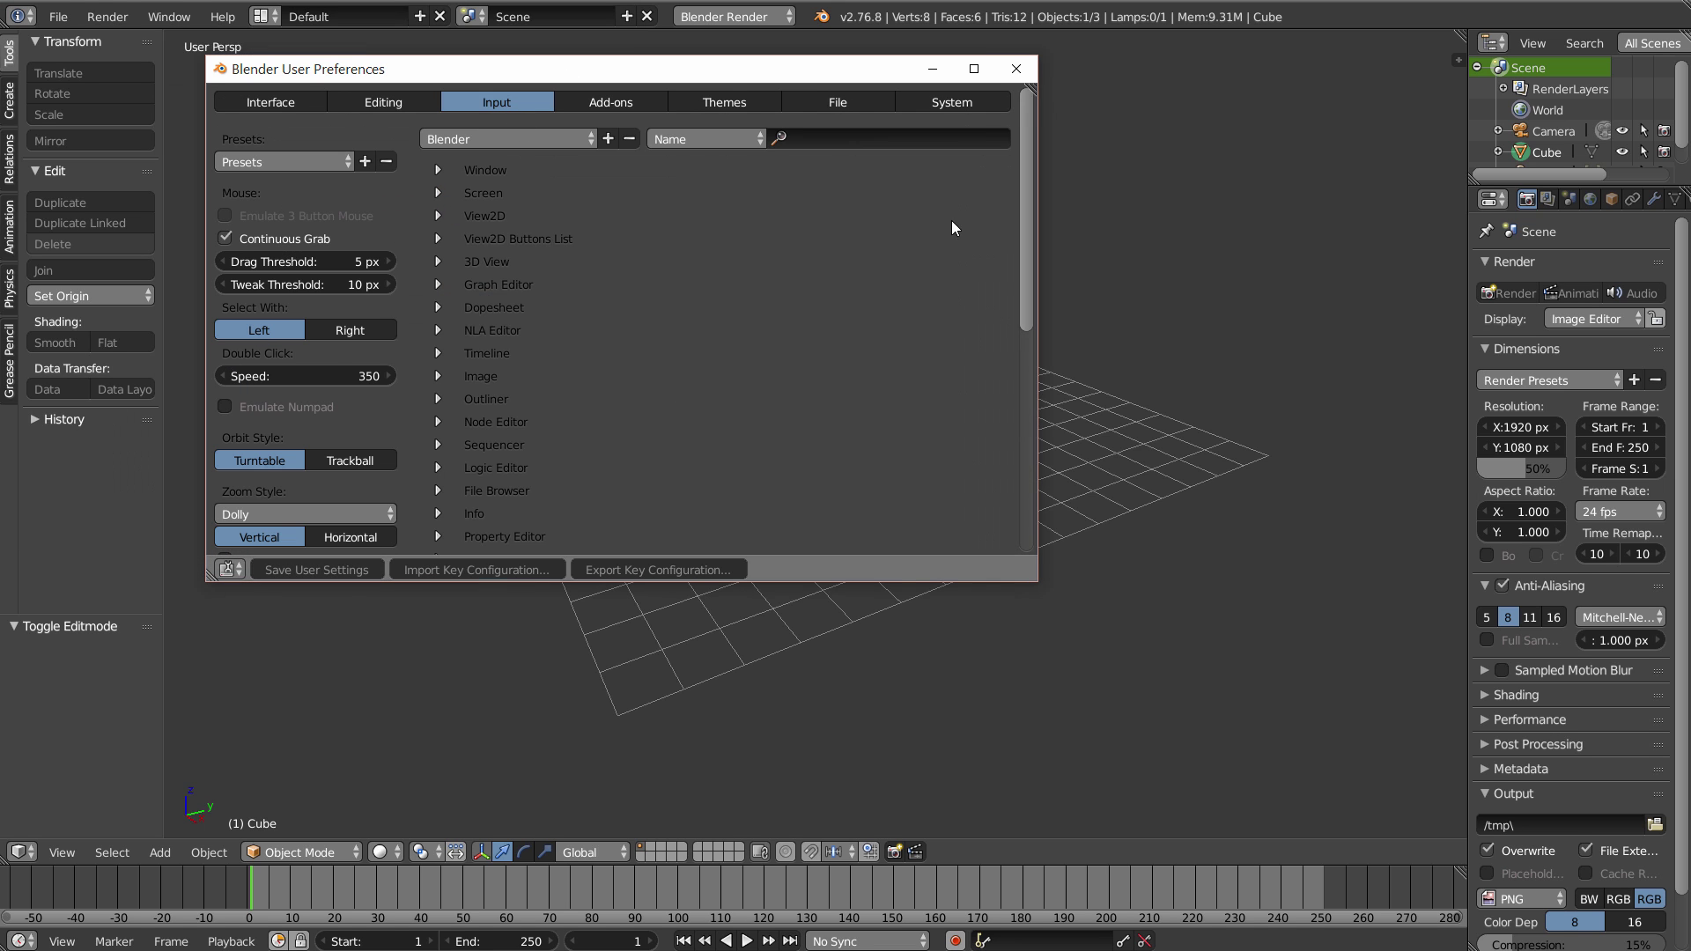
{"action": "left_click", "coordinate": [1016, 69]}
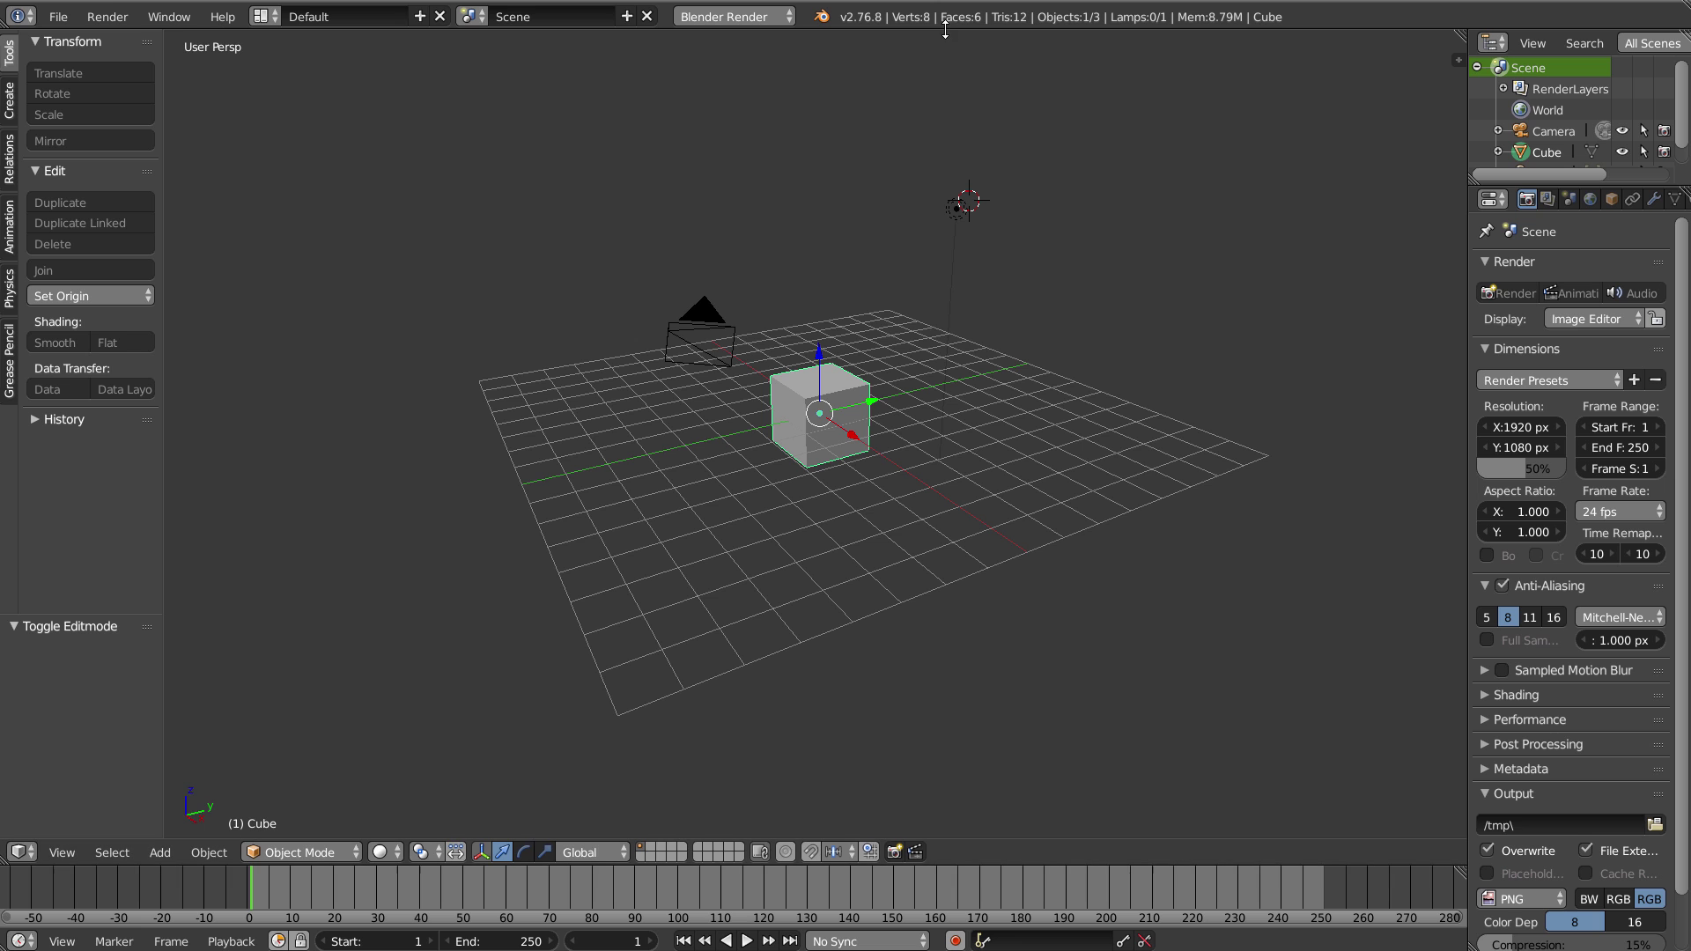
Step: Delete the lamp and the camera from the default scene, keeping only the cube
{"action": "left_click", "coordinate": [964, 199]}
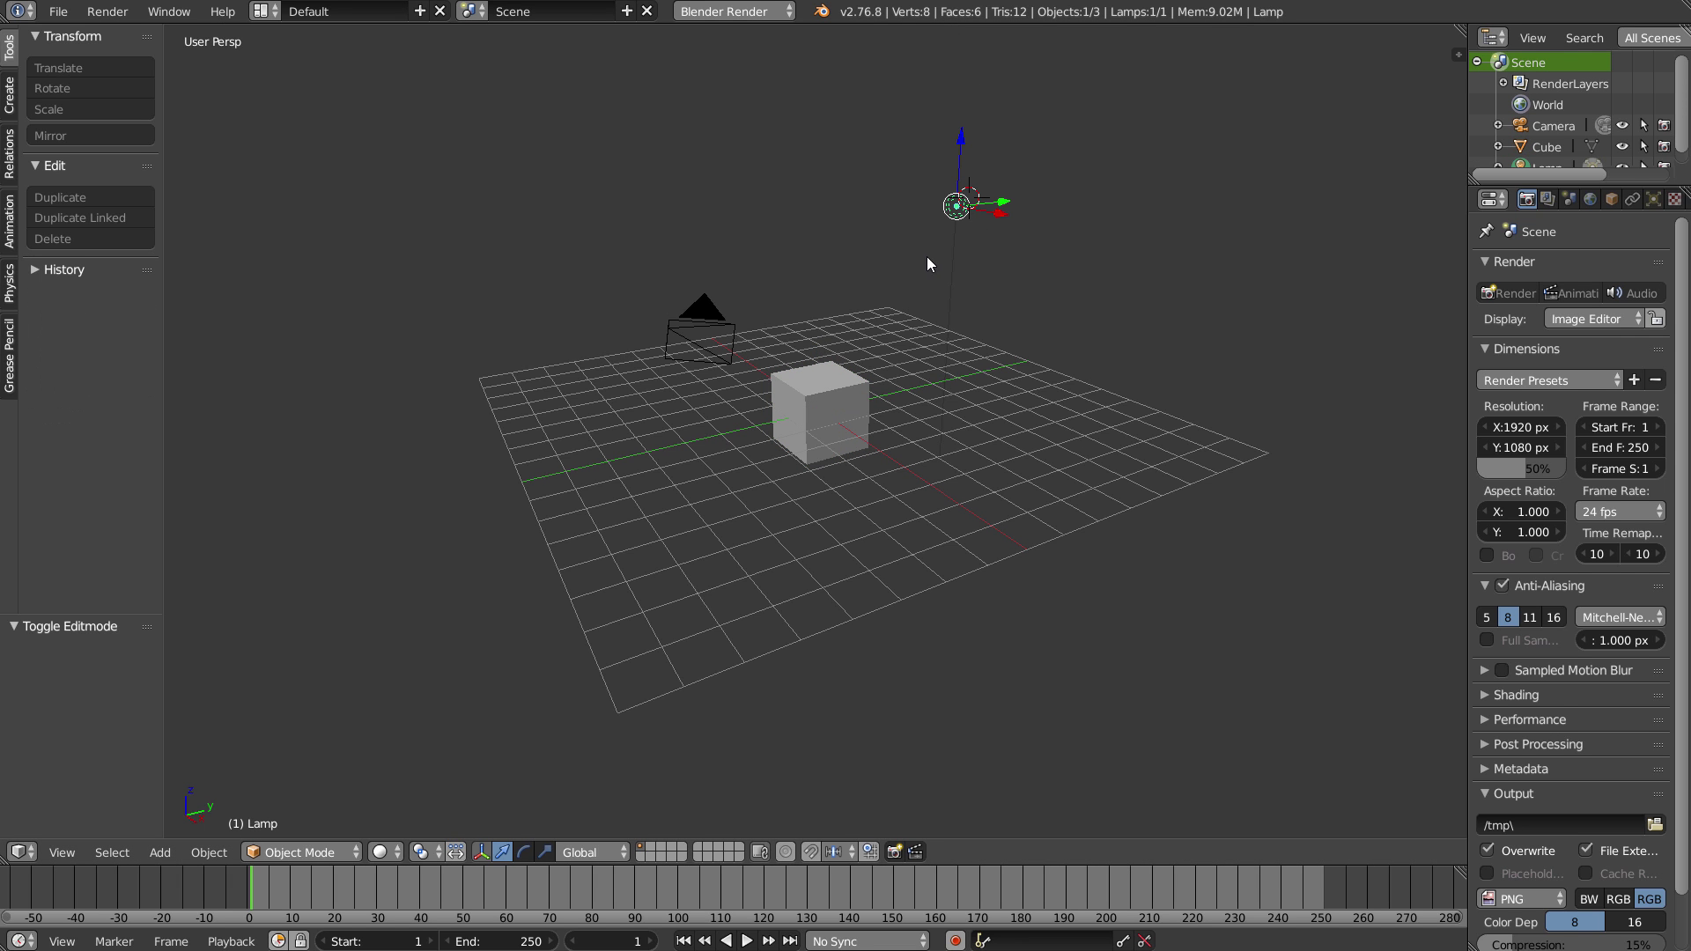
{"action": "key", "text": "x"}
{"action": "left_click", "coordinate": [927, 256]}
{"action": "left_click", "coordinate": [705, 328]}
{"action": "key", "text": "x"}
{"action": "left_click", "coordinate": [706, 330]}
Step: Remove the timeline by merging its area into the 3D view above it
{"action": "middle_click_drag", "start_coordinate": [707, 331], "coordinate": [724, 427]}
{"action": "left_click_drag", "start_coordinate": [5, 863], "coordinate": [18, 911]}
{"action": "scroll", "coordinate": [903, 441], "scroll_direction": "up", "scroll_amount": 3}
{"action": "middle_click_drag", "start_coordinate": [911, 394], "coordinate": [889, 383], "text": "shift"}
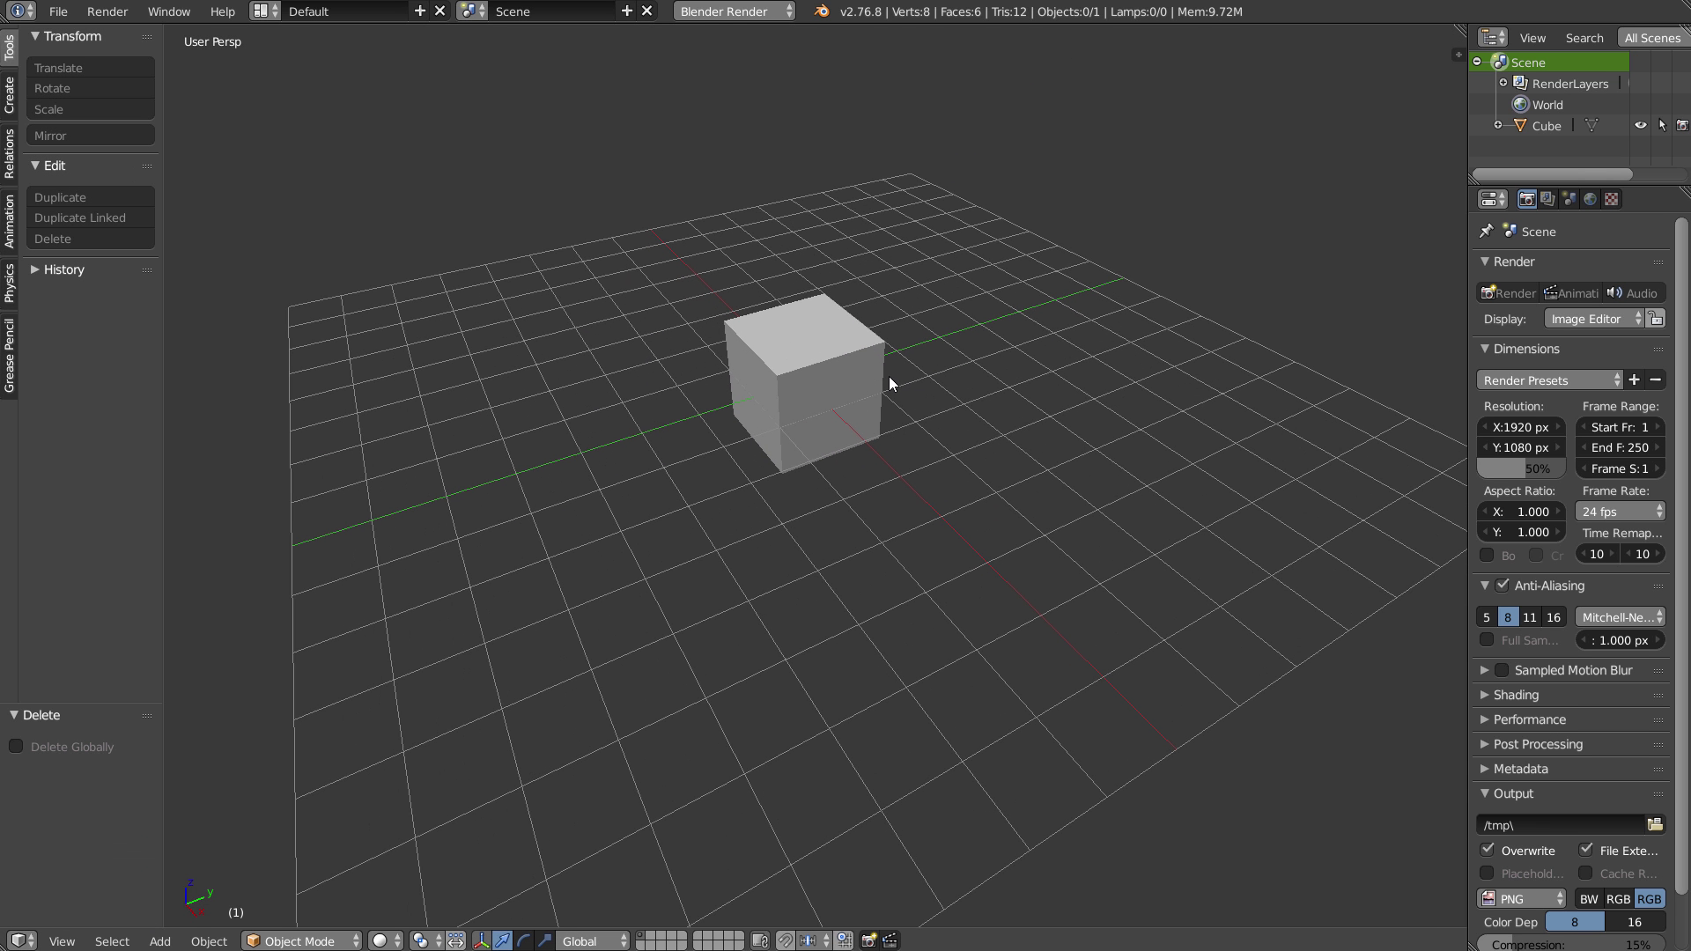
Step: Widen the properties editor and tidy its render settings by collapsing every panel and placing Anti-Aliasing last
{"action": "left_click", "coordinate": [1474, 266]}
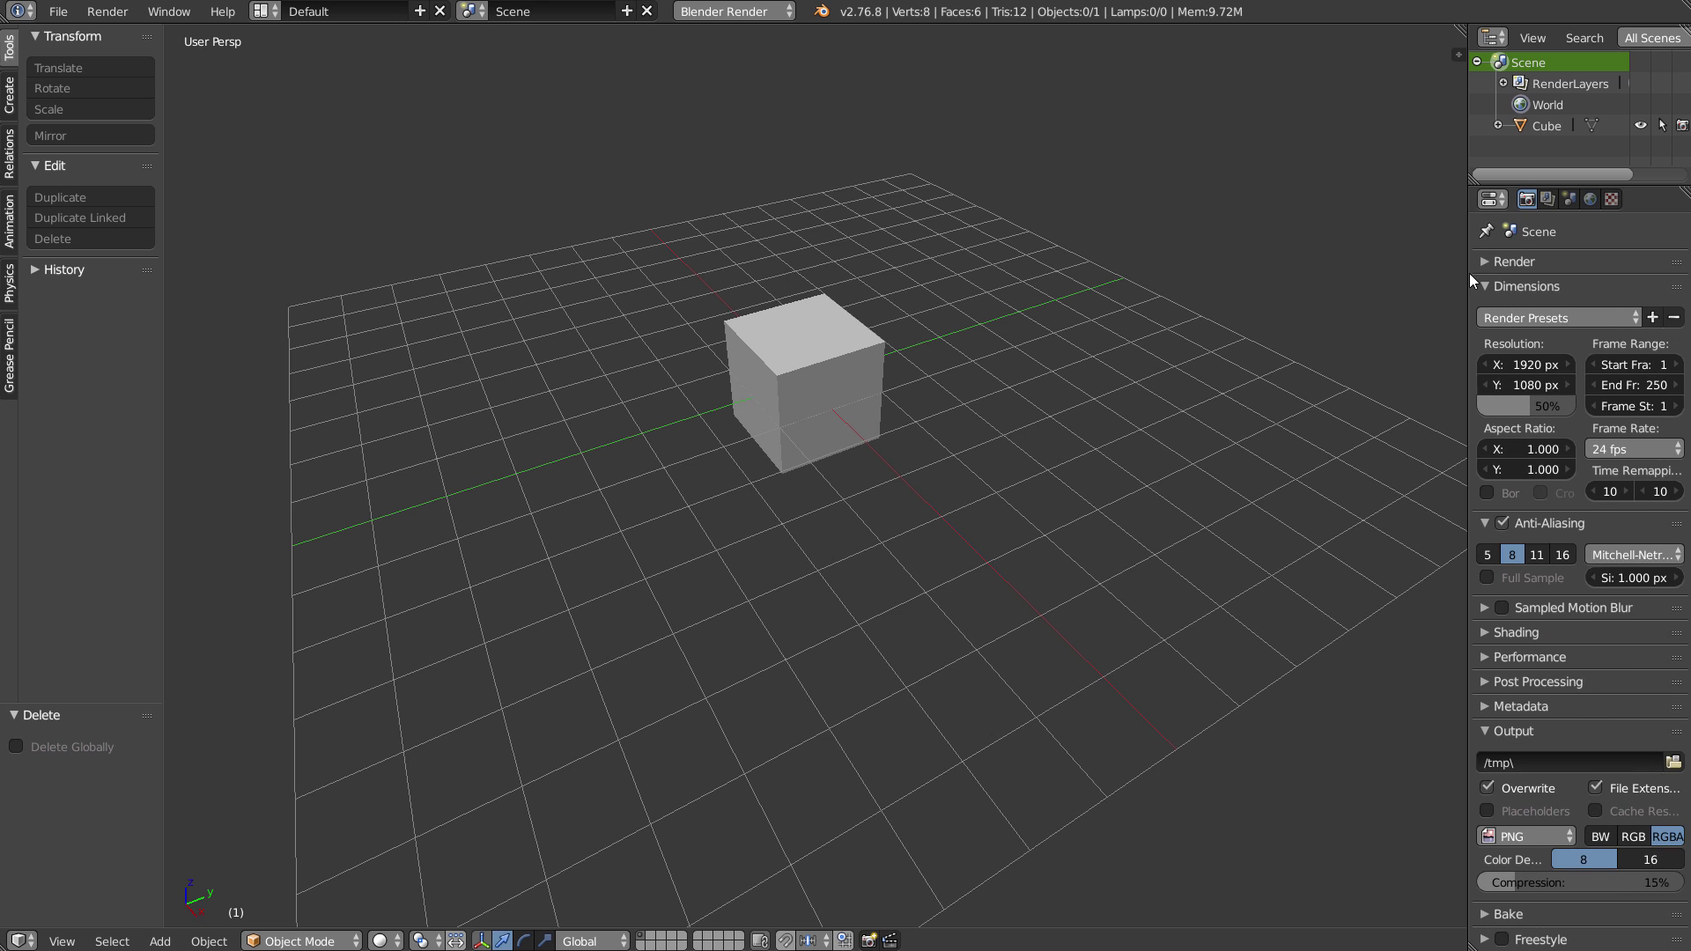
{"action": "left_click_drag", "start_coordinate": [1468, 274], "coordinate": [1383, 278]}
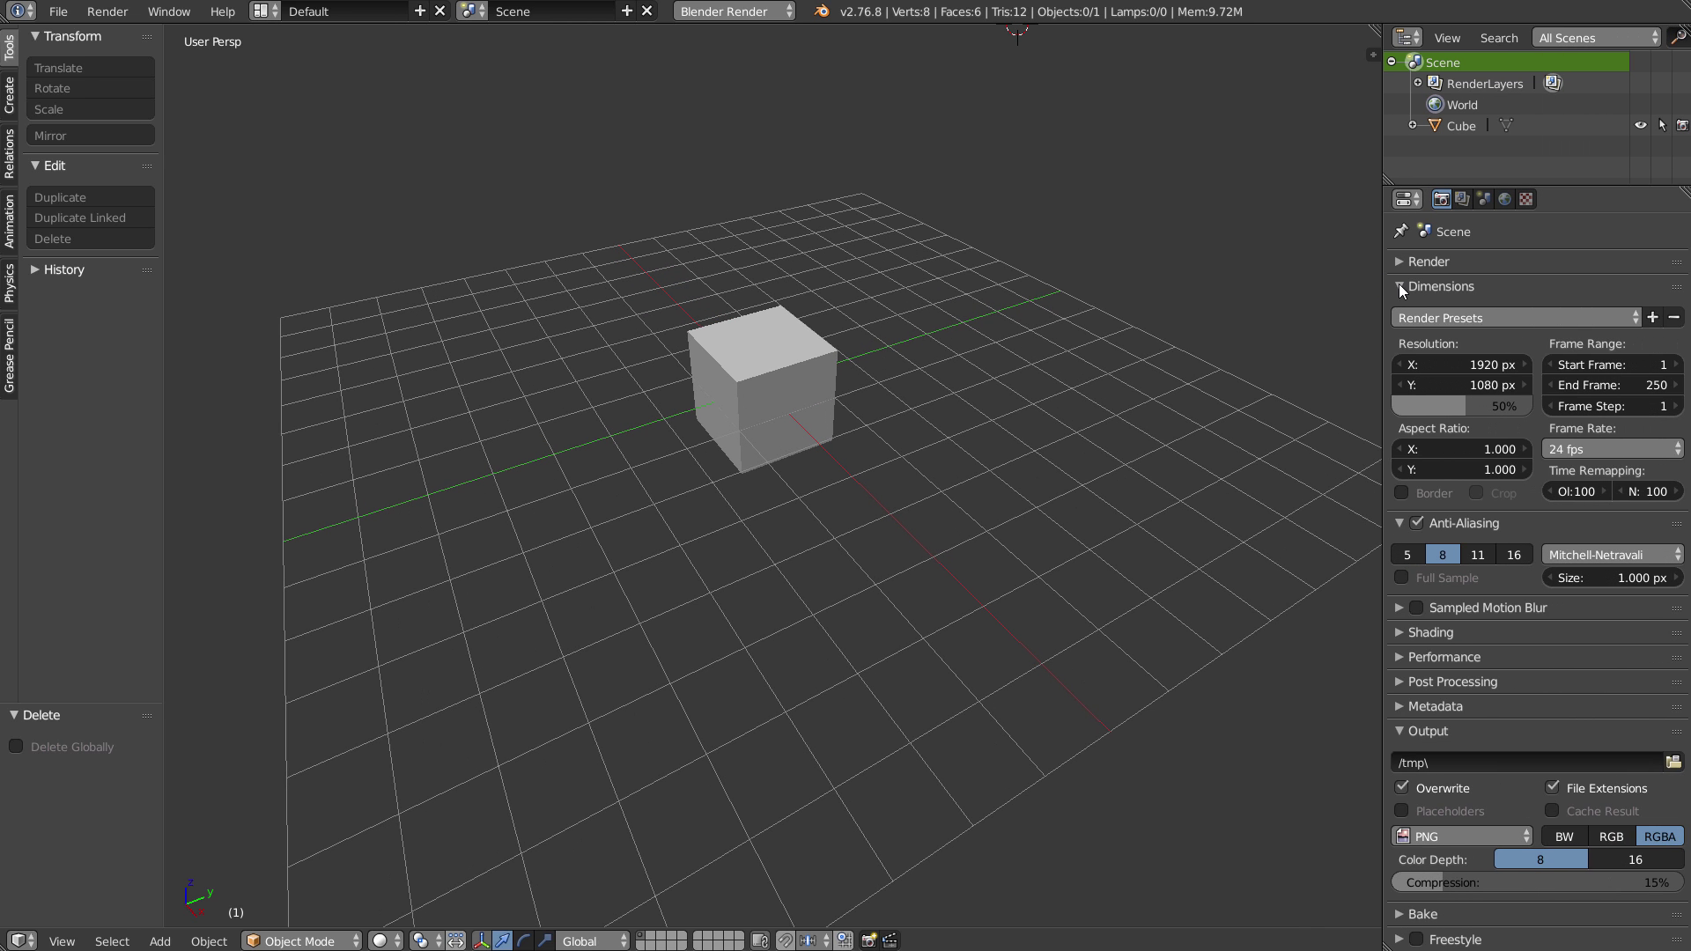
{"action": "left_click", "coordinate": [1400, 286]}
{"action": "left_click", "coordinate": [1400, 311]}
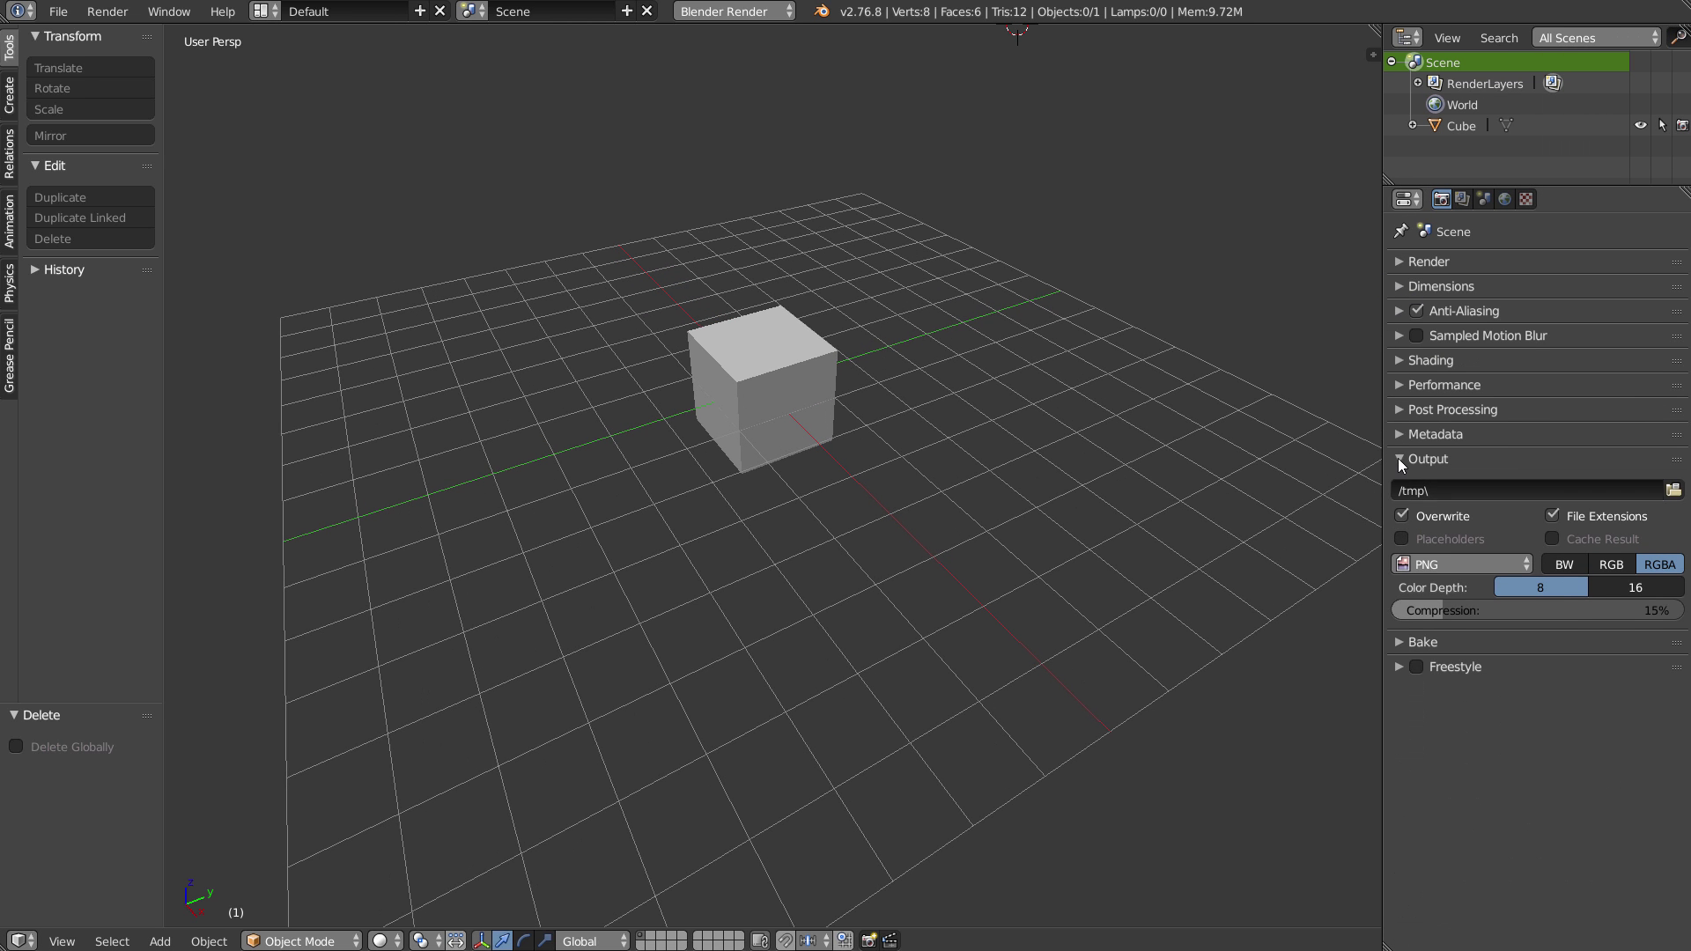
{"action": "left_click", "coordinate": [1401, 462]}
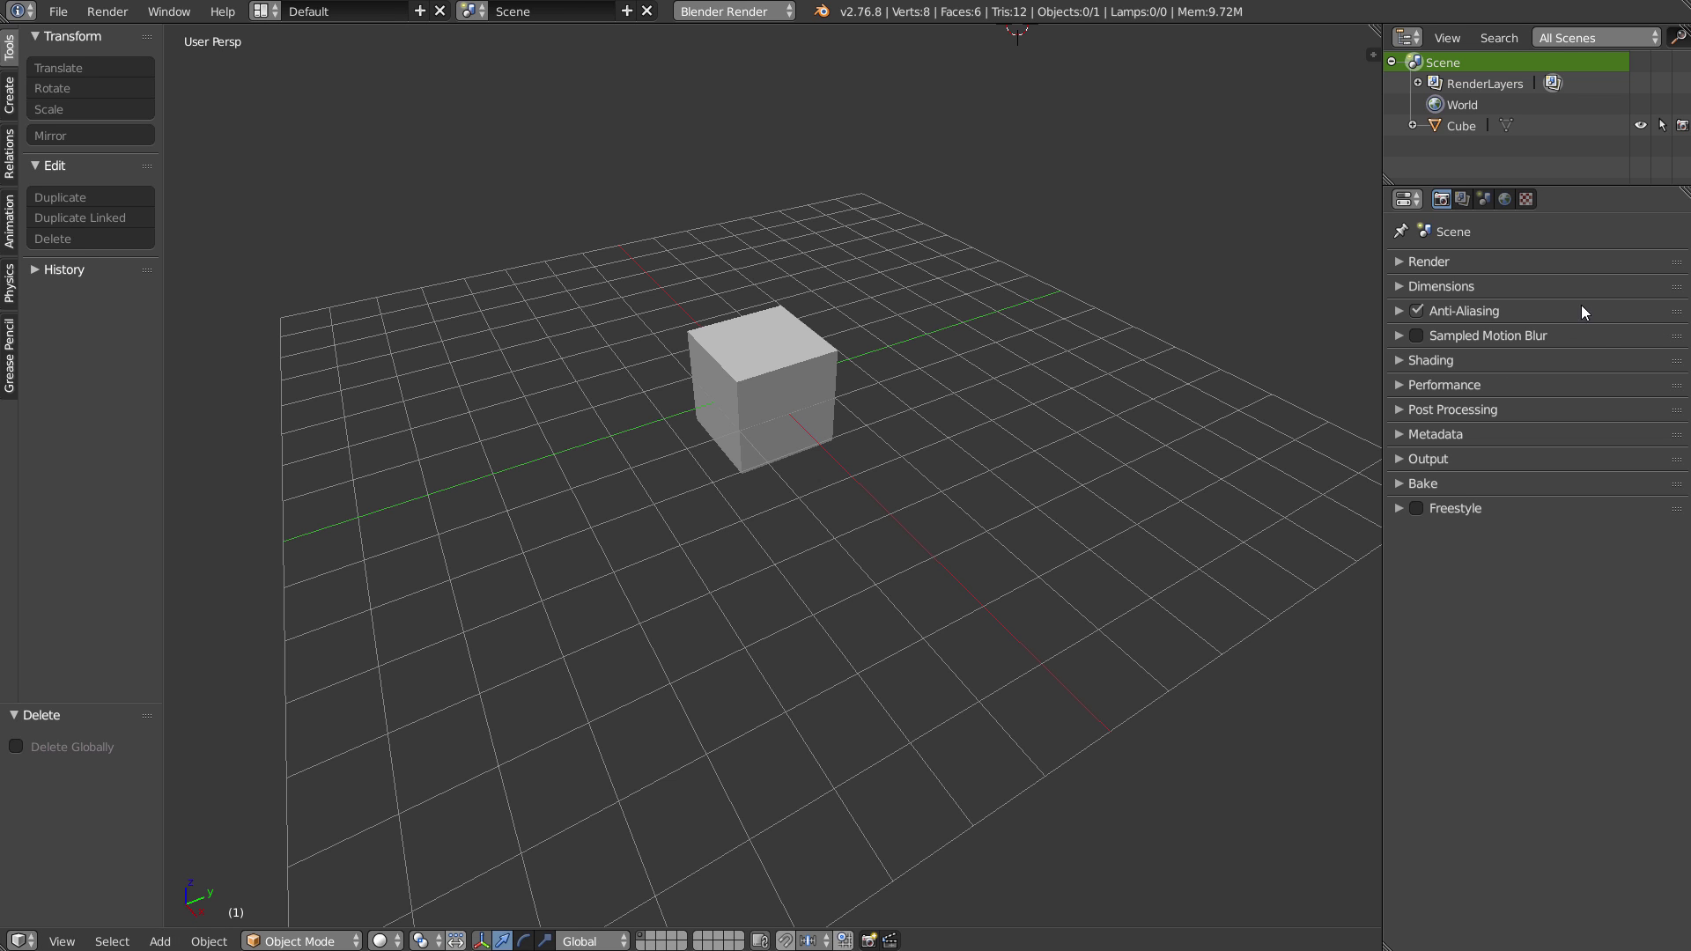
{"action": "left_click_drag", "start_coordinate": [1682, 317], "coordinate": [1672, 520]}
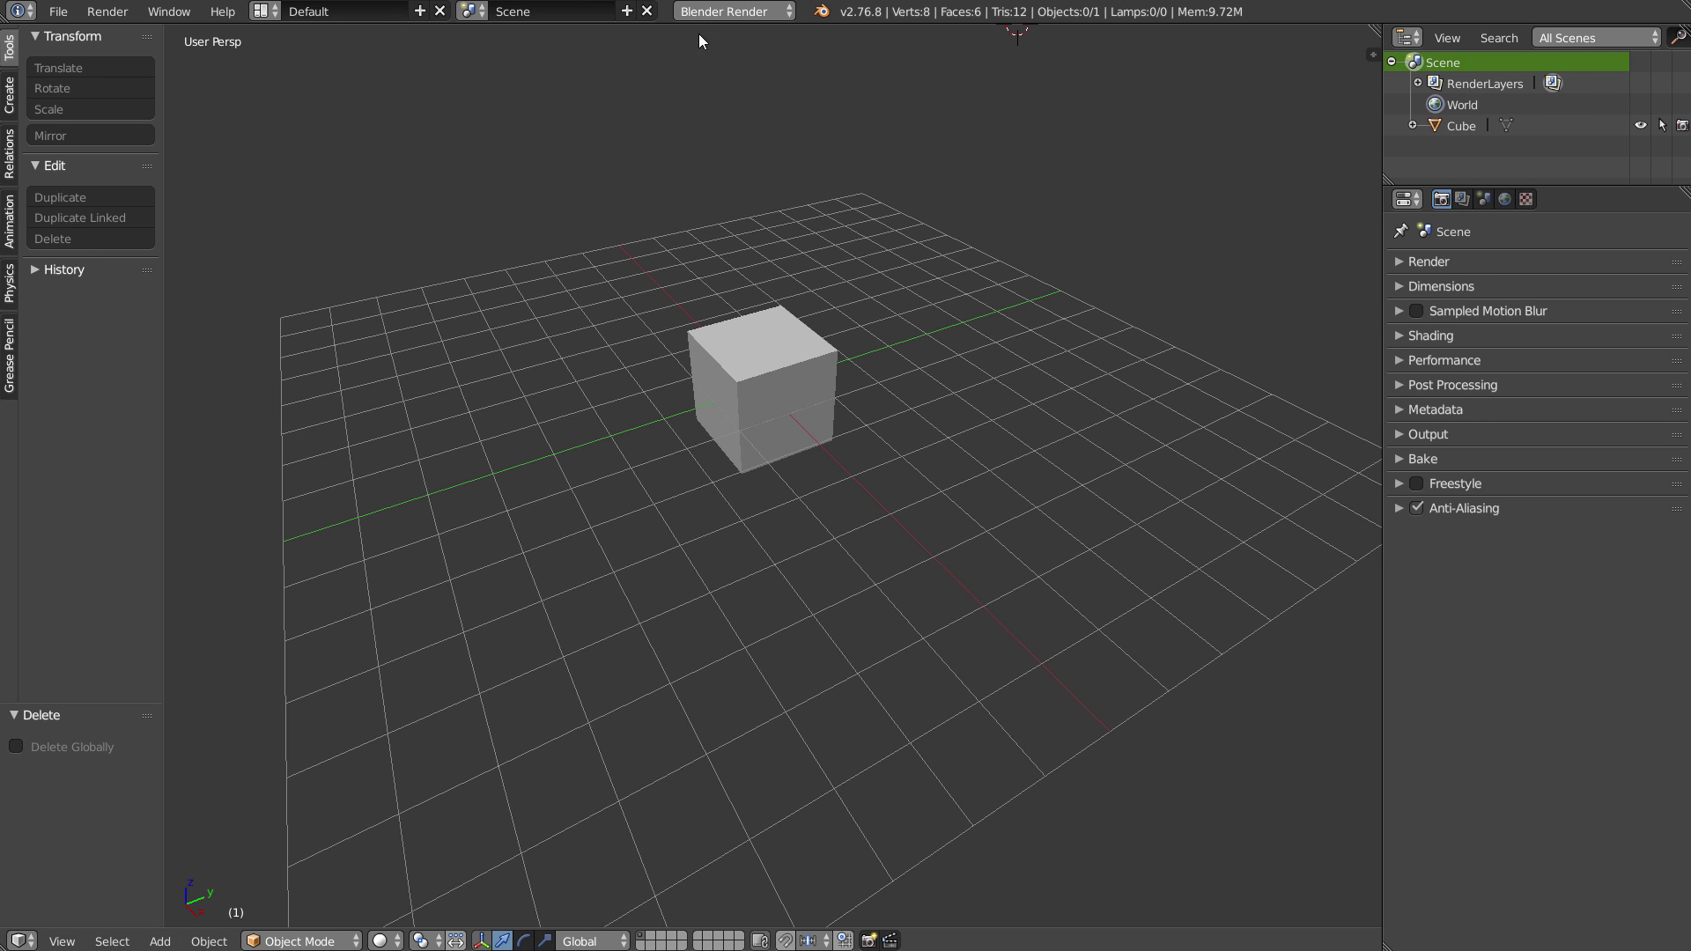
Step: Switch the render engine to Cycles Render and collapse its open render settings panels
{"action": "left_click", "coordinate": [720, 12]}
{"action": "left_click", "coordinate": [720, 82]}
{"action": "left_click", "coordinate": [1402, 483]}
{"action": "left_click", "coordinate": [1403, 484]}
{"action": "left_click", "coordinate": [1401, 537]}
{"action": "left_click", "coordinate": [1402, 484]}
{"action": "left_click", "coordinate": [1403, 483]}
{"action": "left_click", "coordinate": [1402, 485]}
Step: Reorder the Cycles render panels so Dimensions is followed by Sampling, Light Paths, Output, Film and Volume Sampling
{"action": "left_click_drag", "start_coordinate": [1667, 462], "coordinate": [1666, 564]}
{"action": "left_click_drag", "start_coordinate": [1674, 319], "coordinate": [1642, 586]}
{"action": "left_click_drag", "start_coordinate": [1679, 346], "coordinate": [1660, 595]}
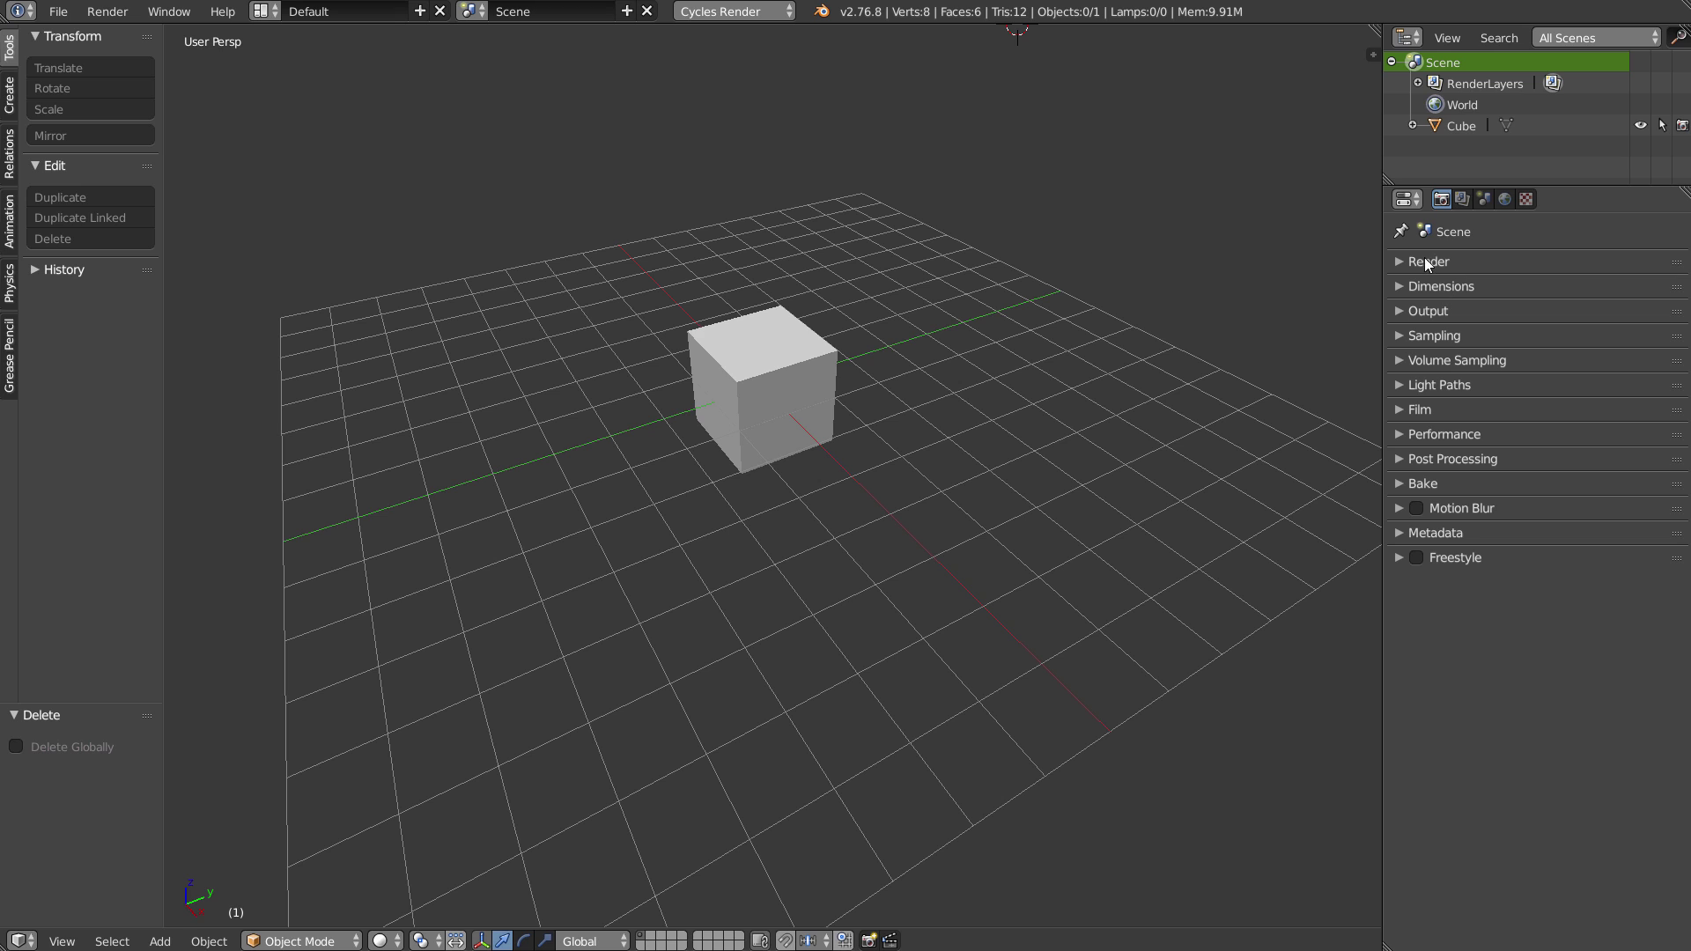
{"action": "left_click_drag", "start_coordinate": [1680, 323], "coordinate": [1671, 386]}
Step: Frame the cube more closely in the 3D view and save the current setup as the startup file
{"action": "middle_click_drag", "start_coordinate": [561, 432], "coordinate": [718, 387]}
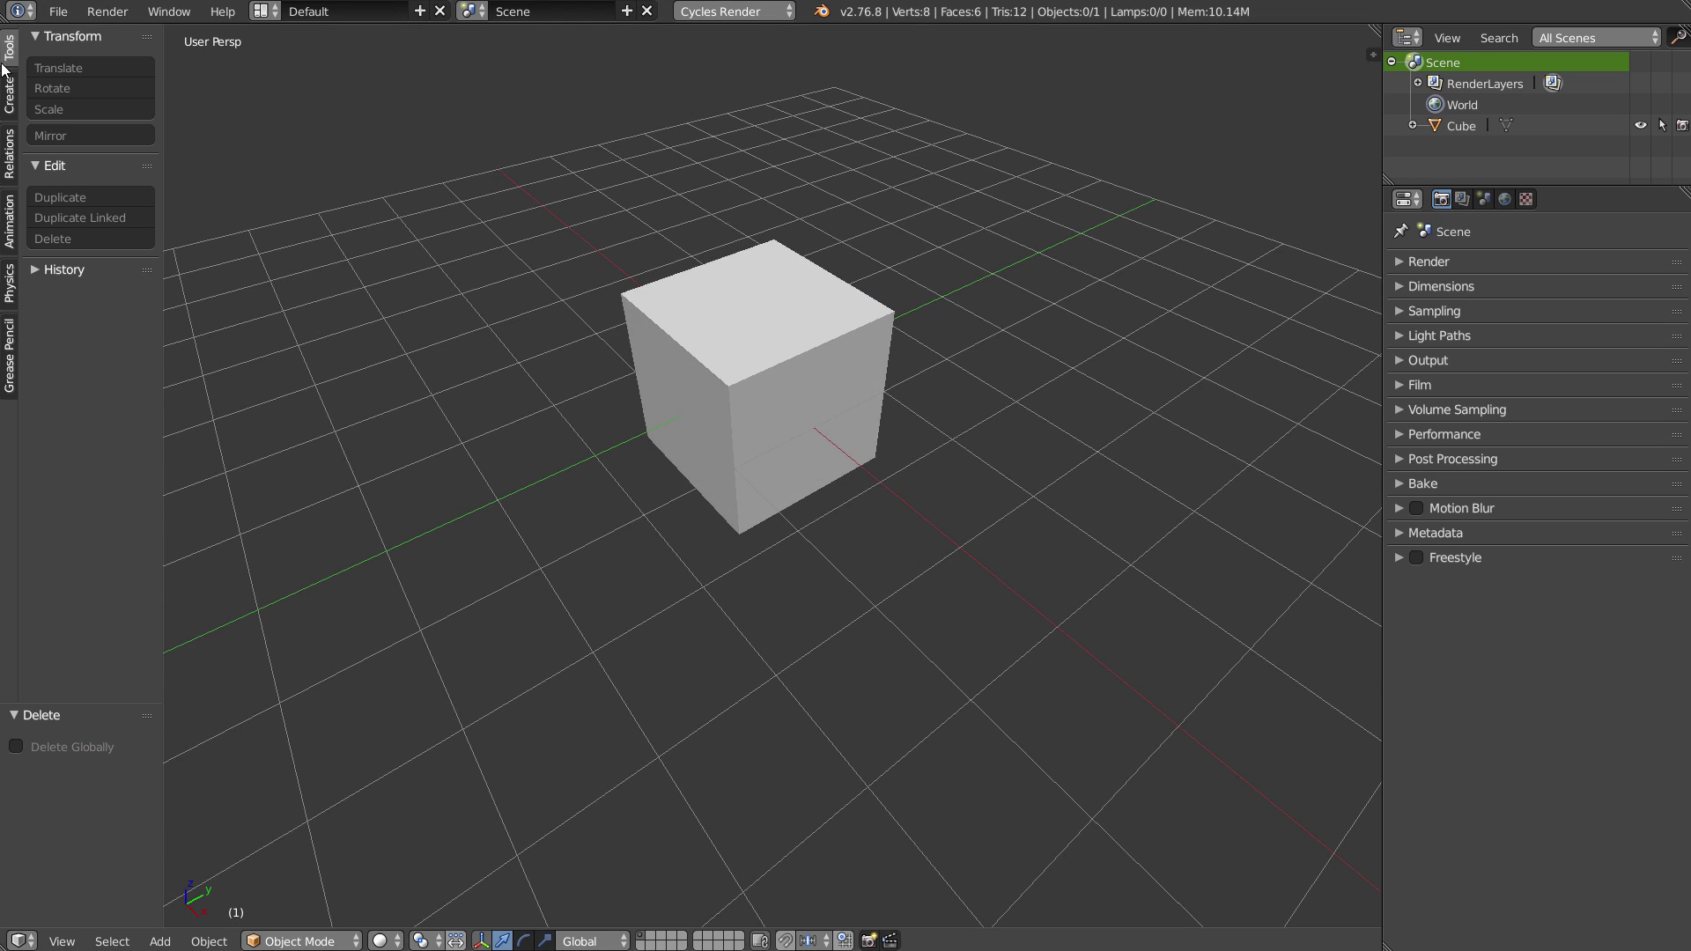
{"action": "left_click", "coordinate": [62, 13]}
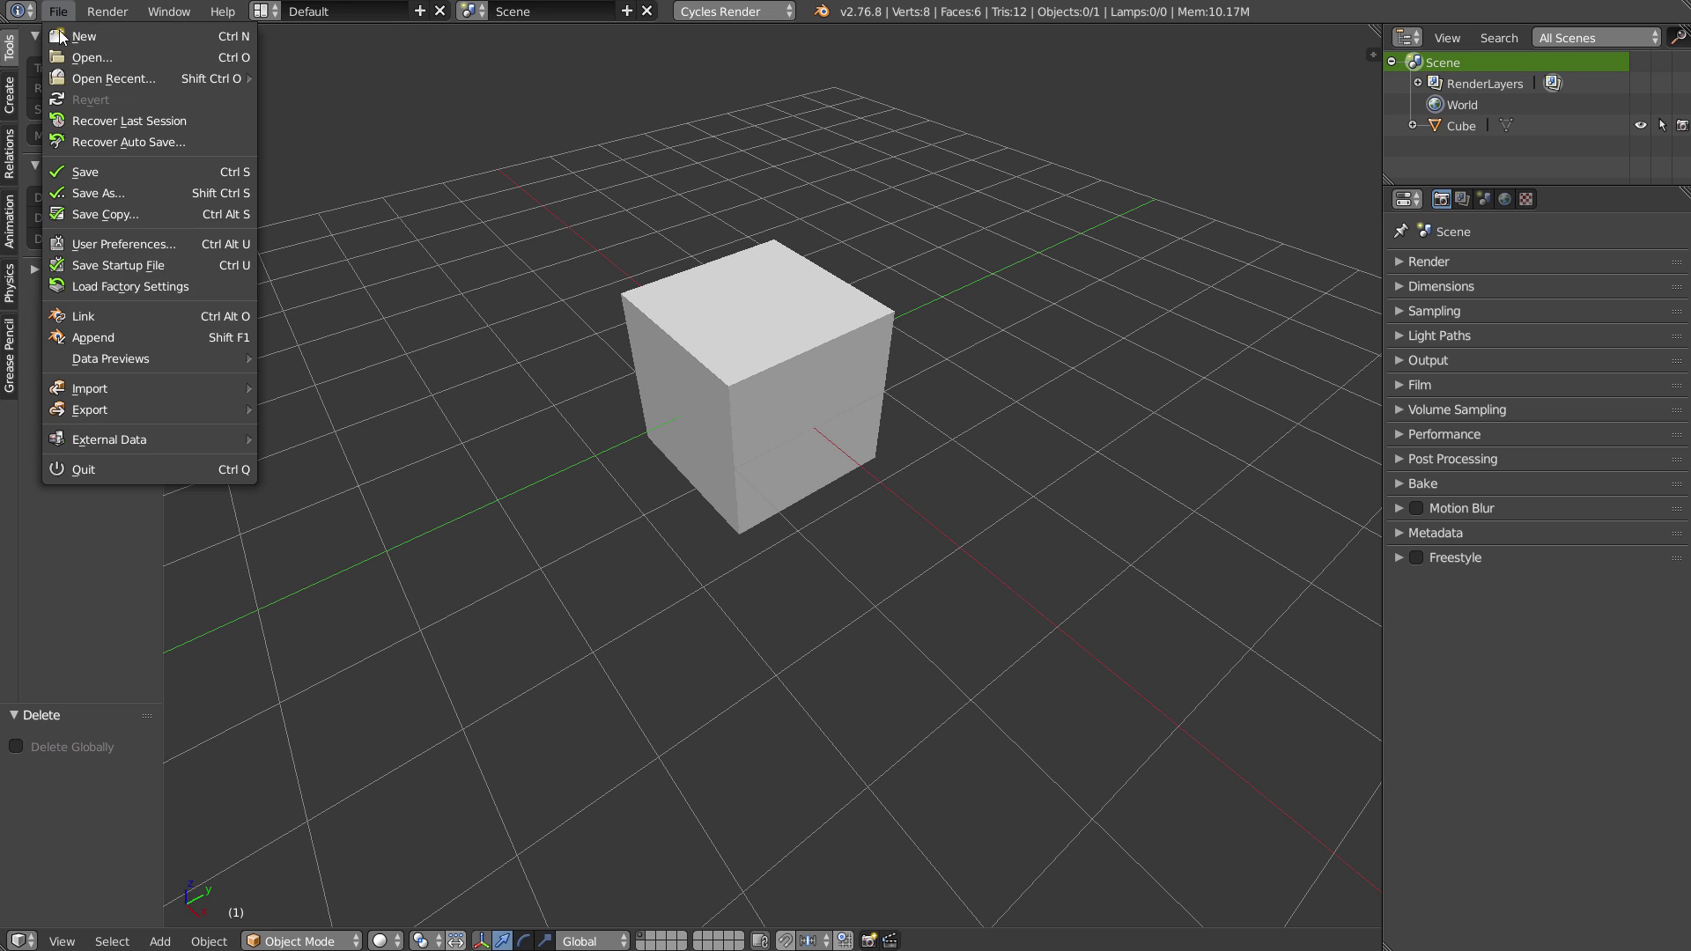
{"action": "left_click", "coordinate": [129, 264]}
{"action": "left_click", "coordinate": [130, 269]}
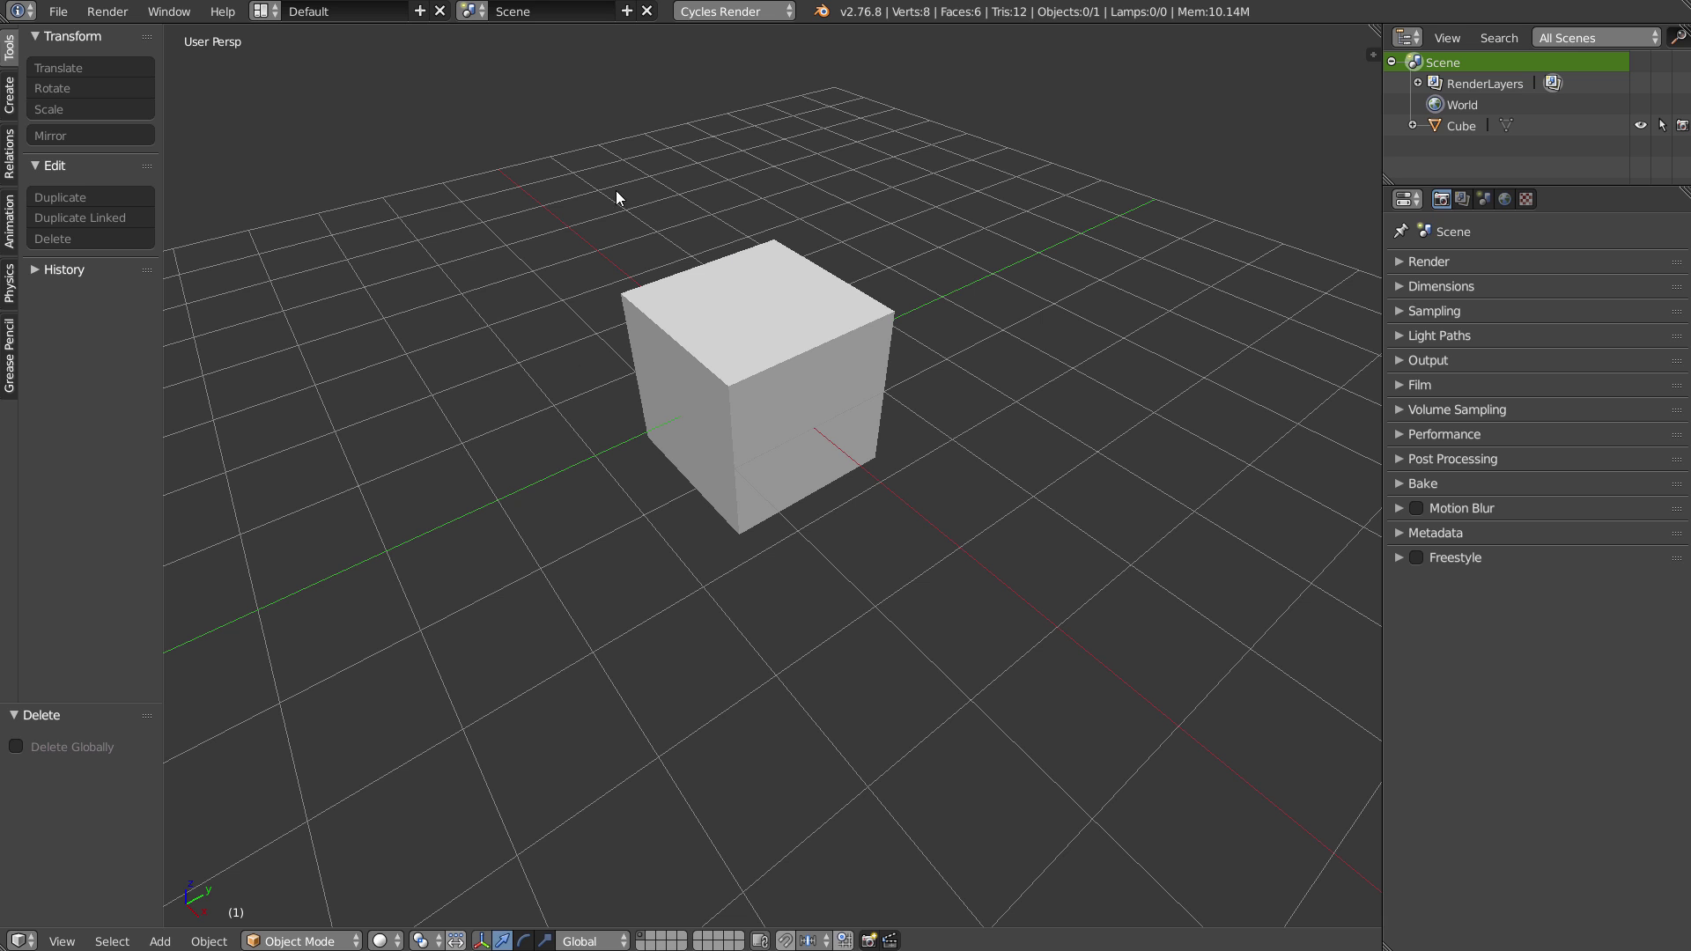
Step: Quit Blender, relaunch it and dismiss the splash screen to check the saved startup scene
{"action": "key", "text": "ctrl+q"}
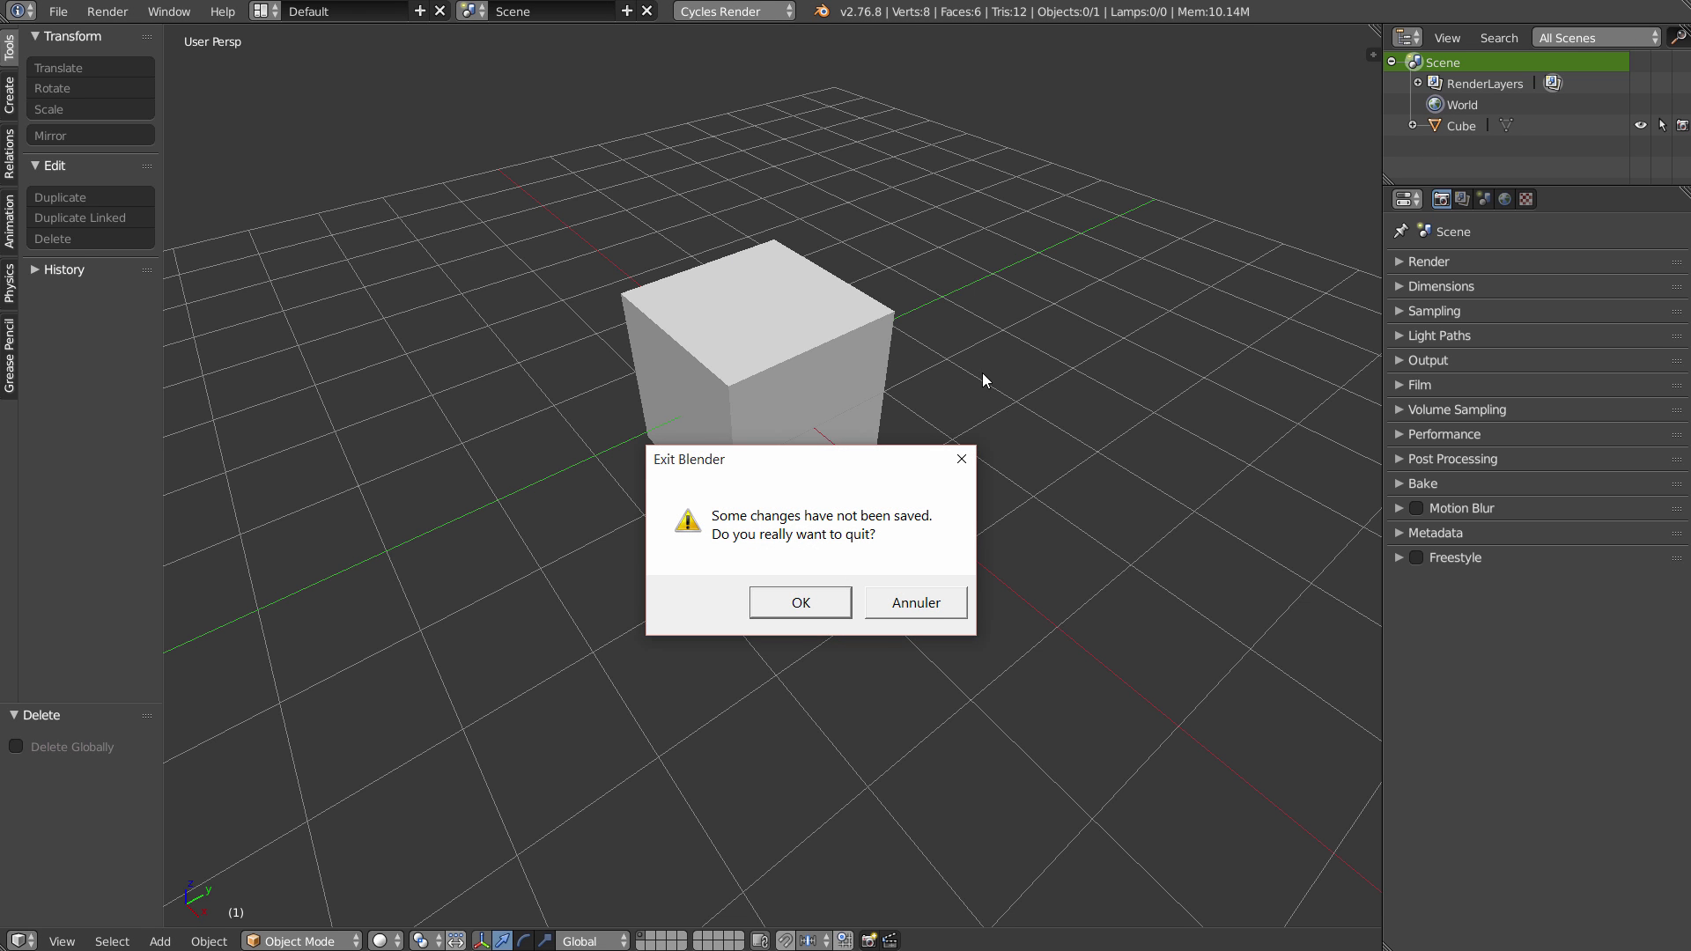
{"action": "left_click", "coordinate": [799, 599]}
{"action": "double_click", "coordinate": [57, 134]}
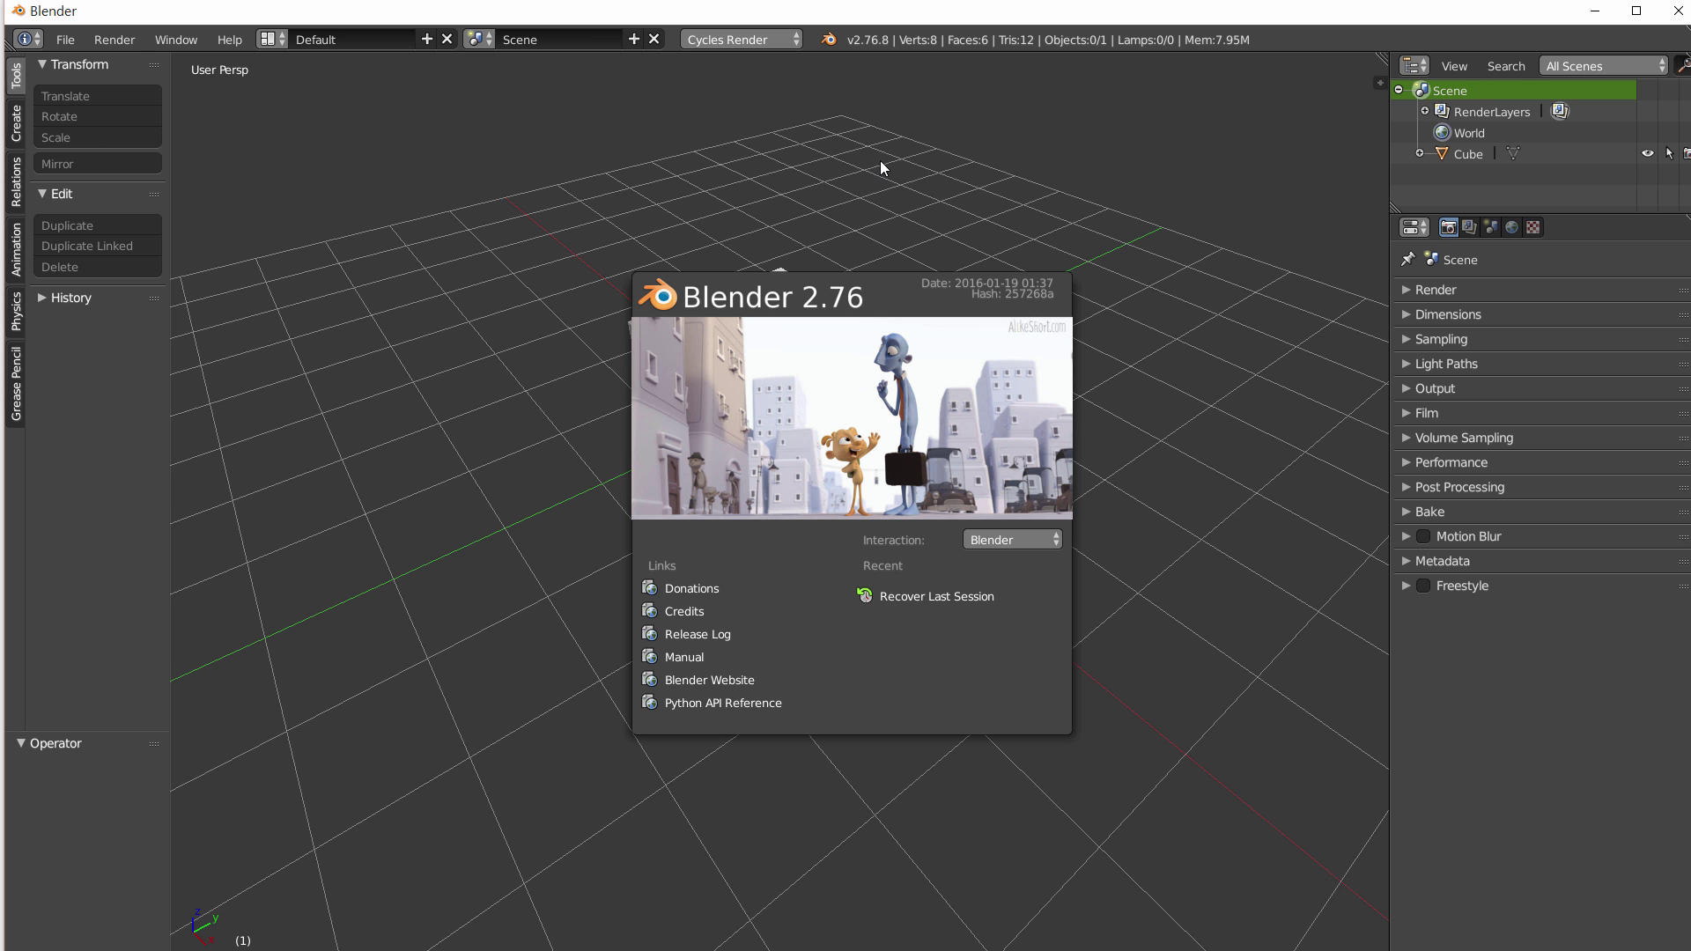
{"action": "left_click", "coordinate": [475, 452]}
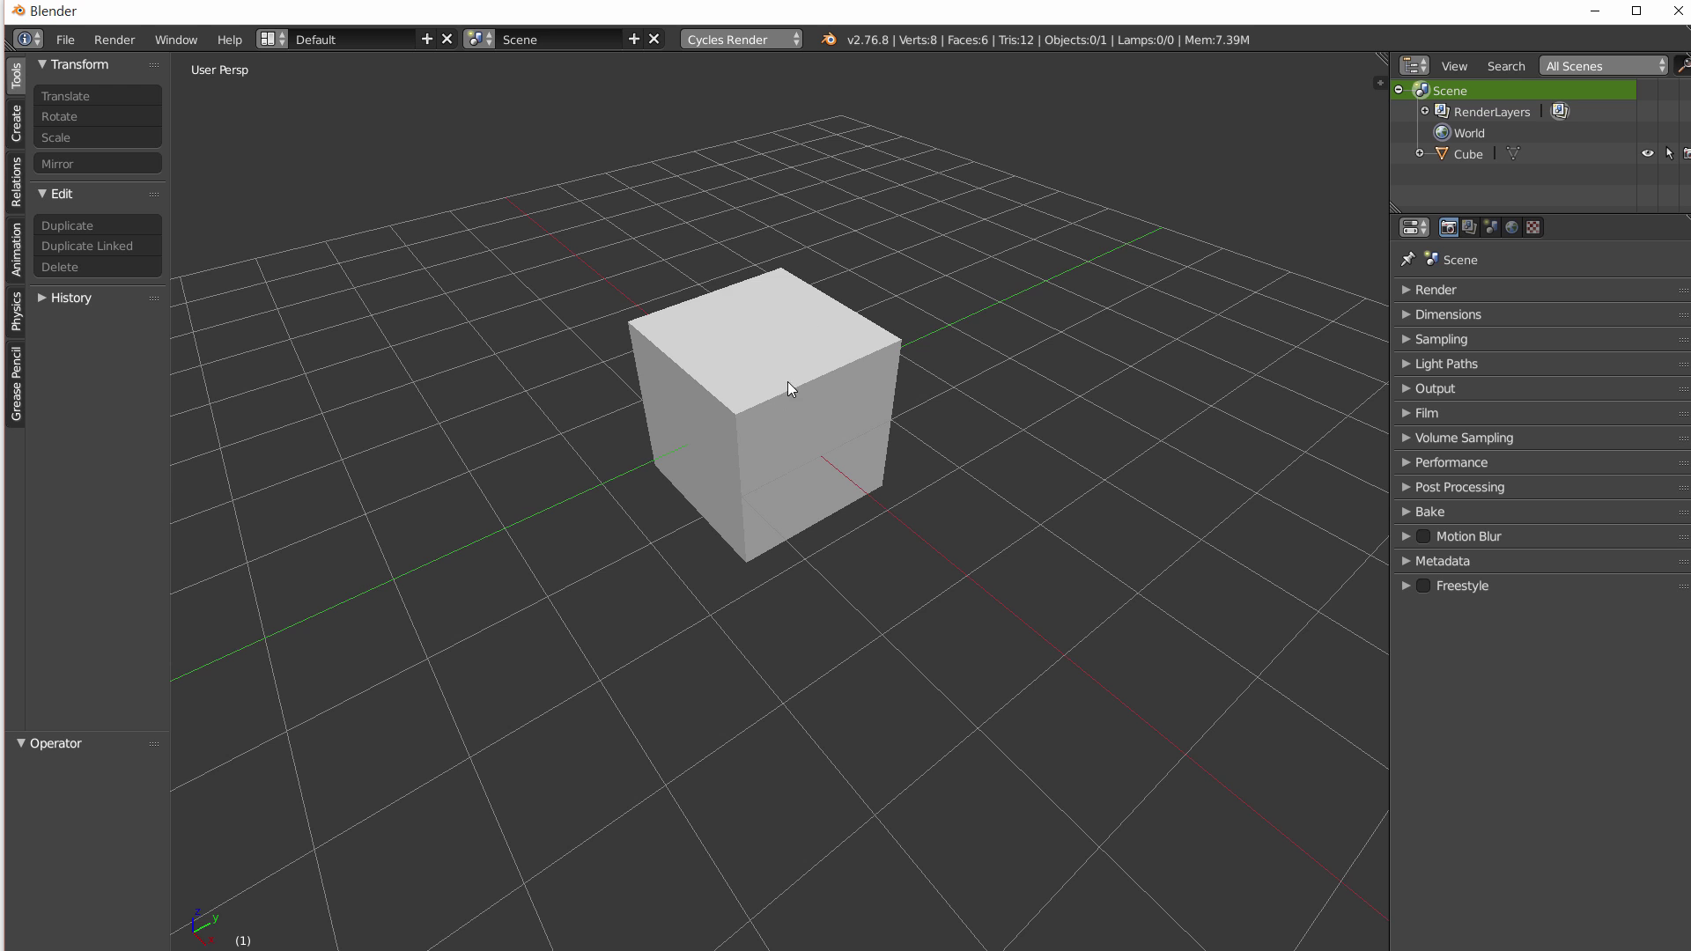
{"action": "middle_click_drag", "start_coordinate": [789, 382], "coordinate": [585, 365]}
{"action": "scroll", "coordinate": [821, 349], "scroll_direction": "down", "scroll_amount": 2}
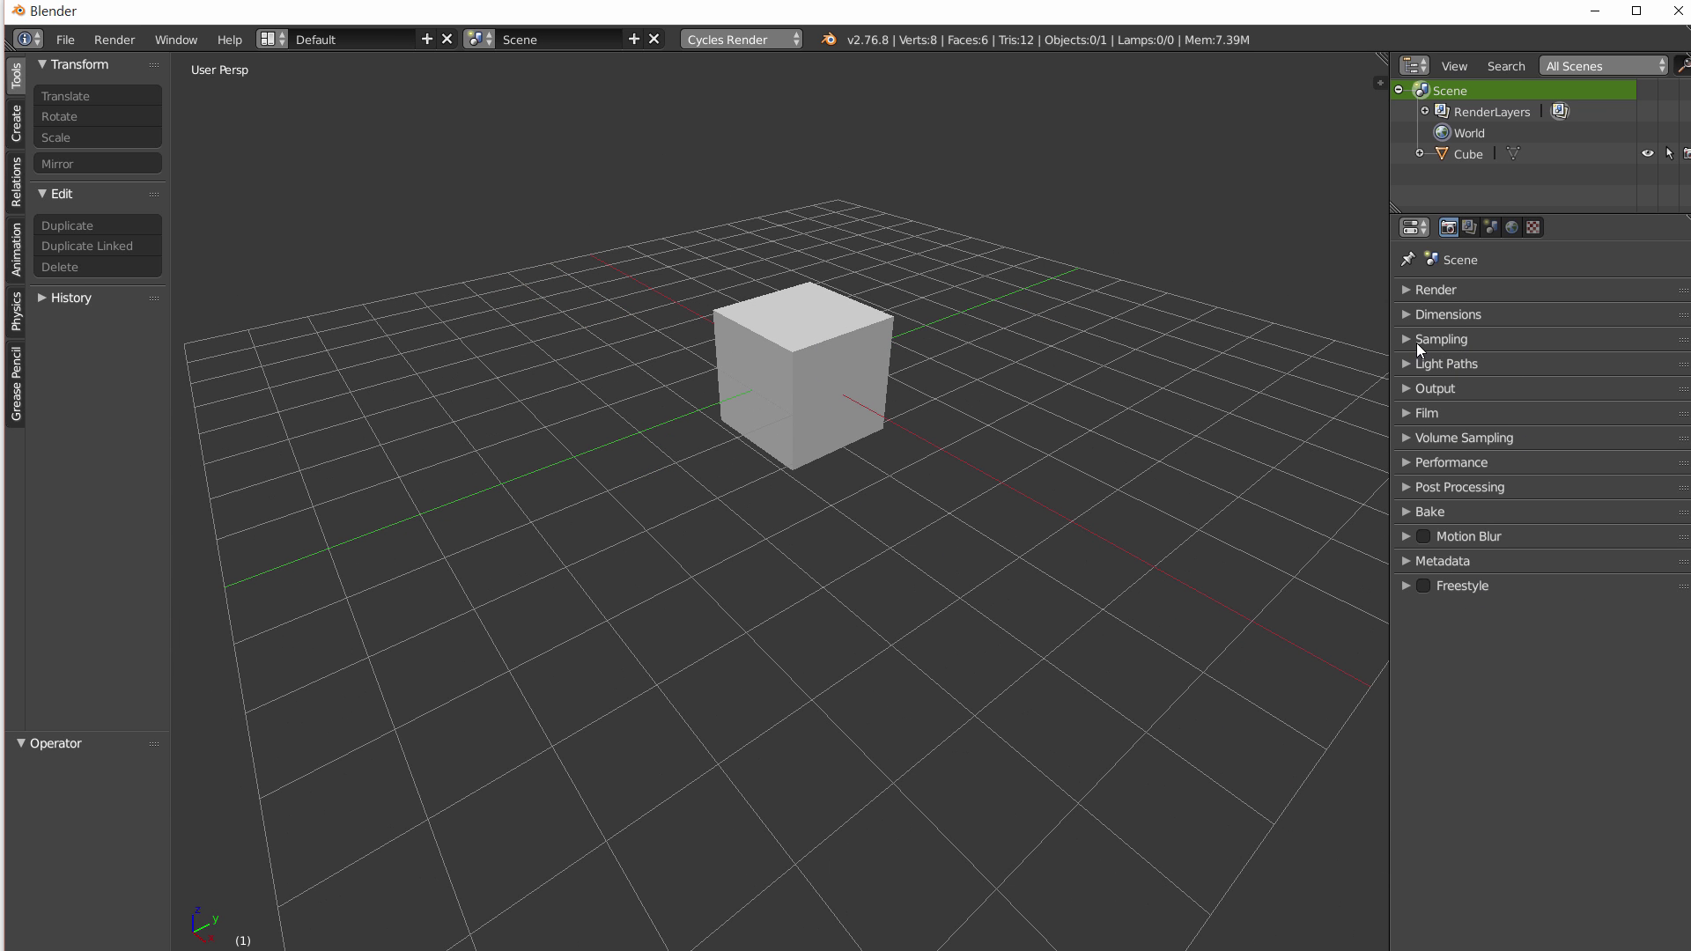
{"action": "middle_click_drag", "start_coordinate": [333, 161], "coordinate": [294, 144]}
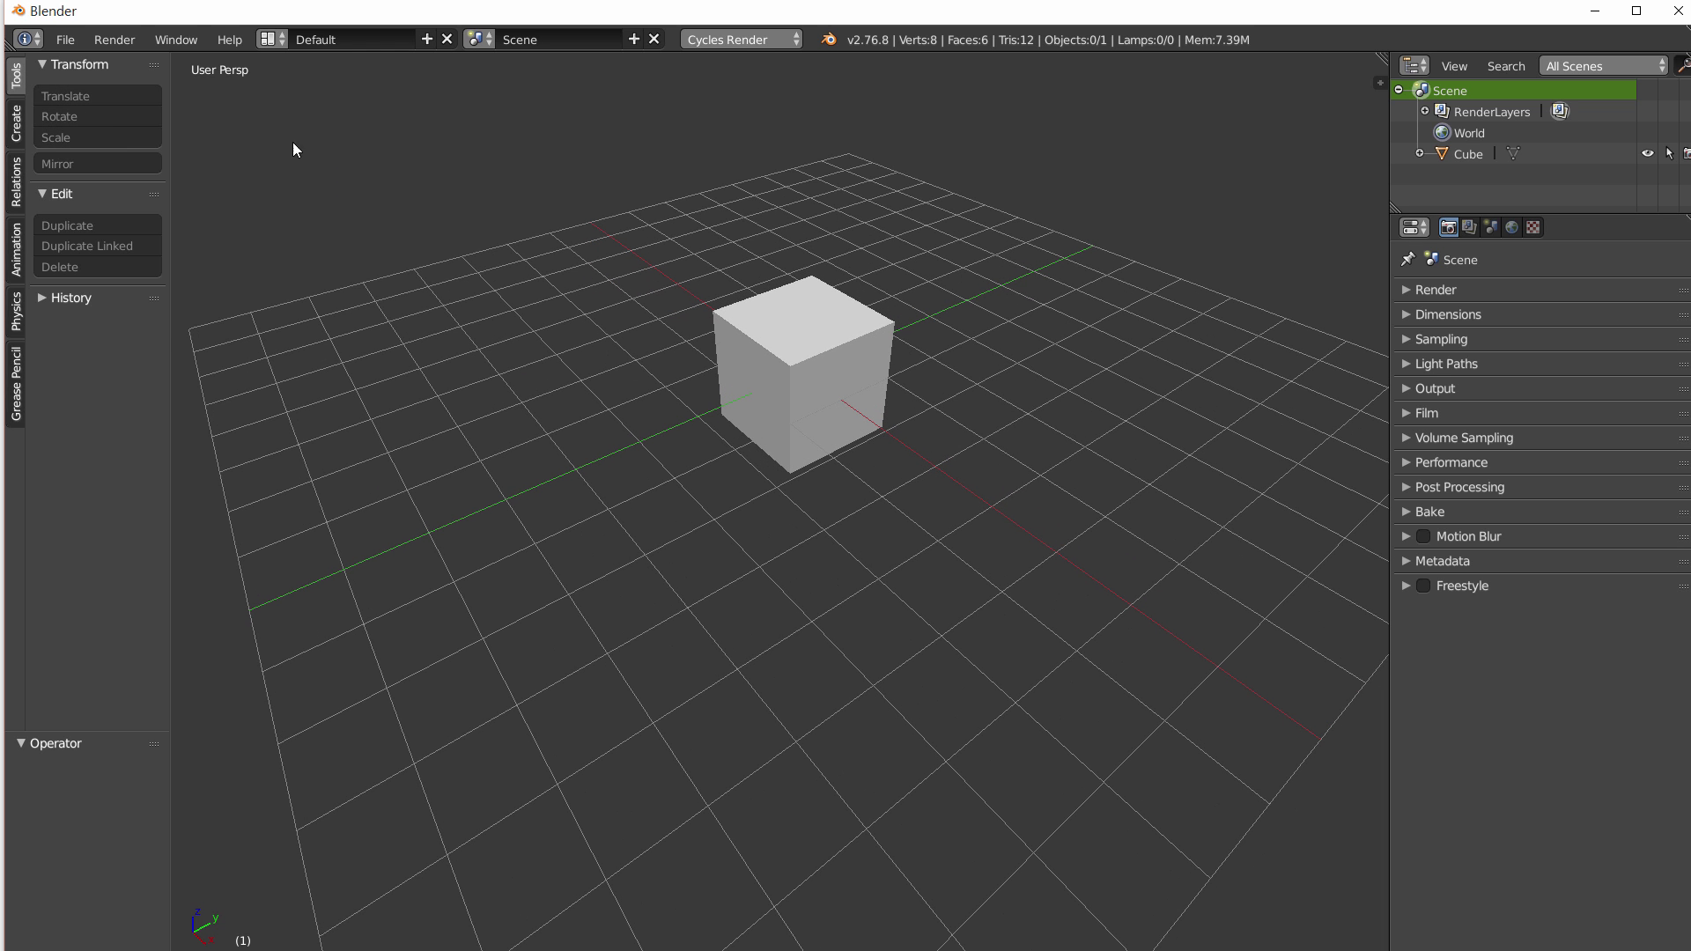
Step: Disable Show Splash and Prompt Quit in the Interface preferences and save the user settings
{"action": "left_click", "coordinate": [66, 40]}
{"action": "left_click", "coordinate": [124, 274]}
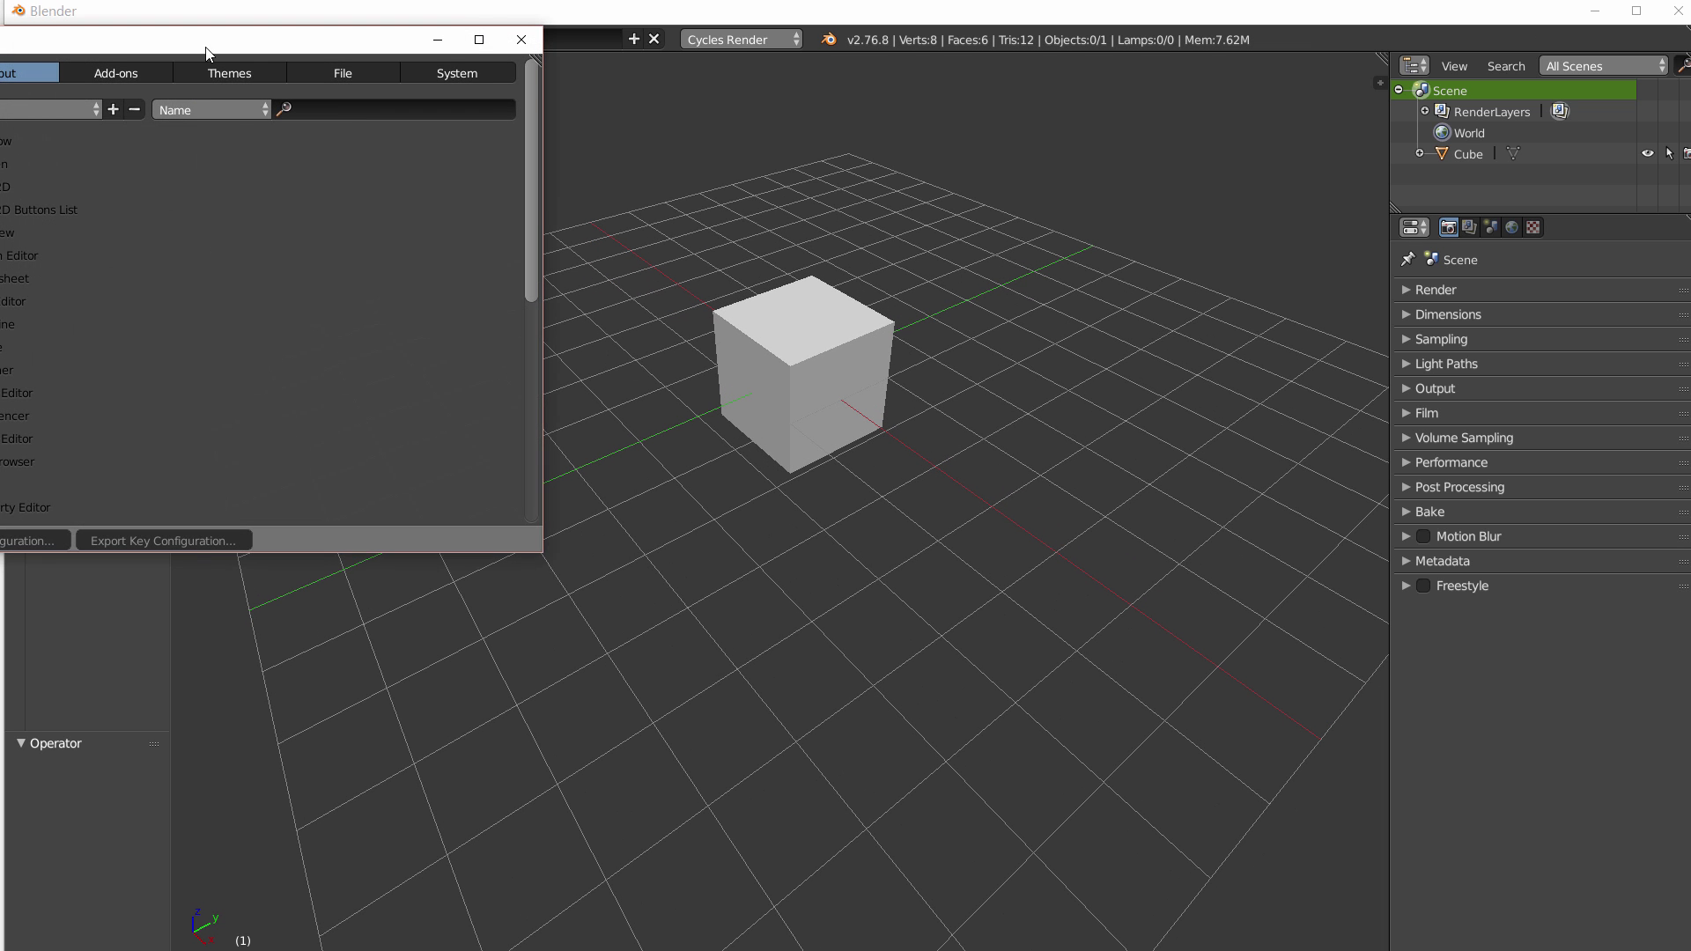
{"action": "left_click", "coordinate": [255, 154]}
{"action": "left_click", "coordinate": [793, 565]}
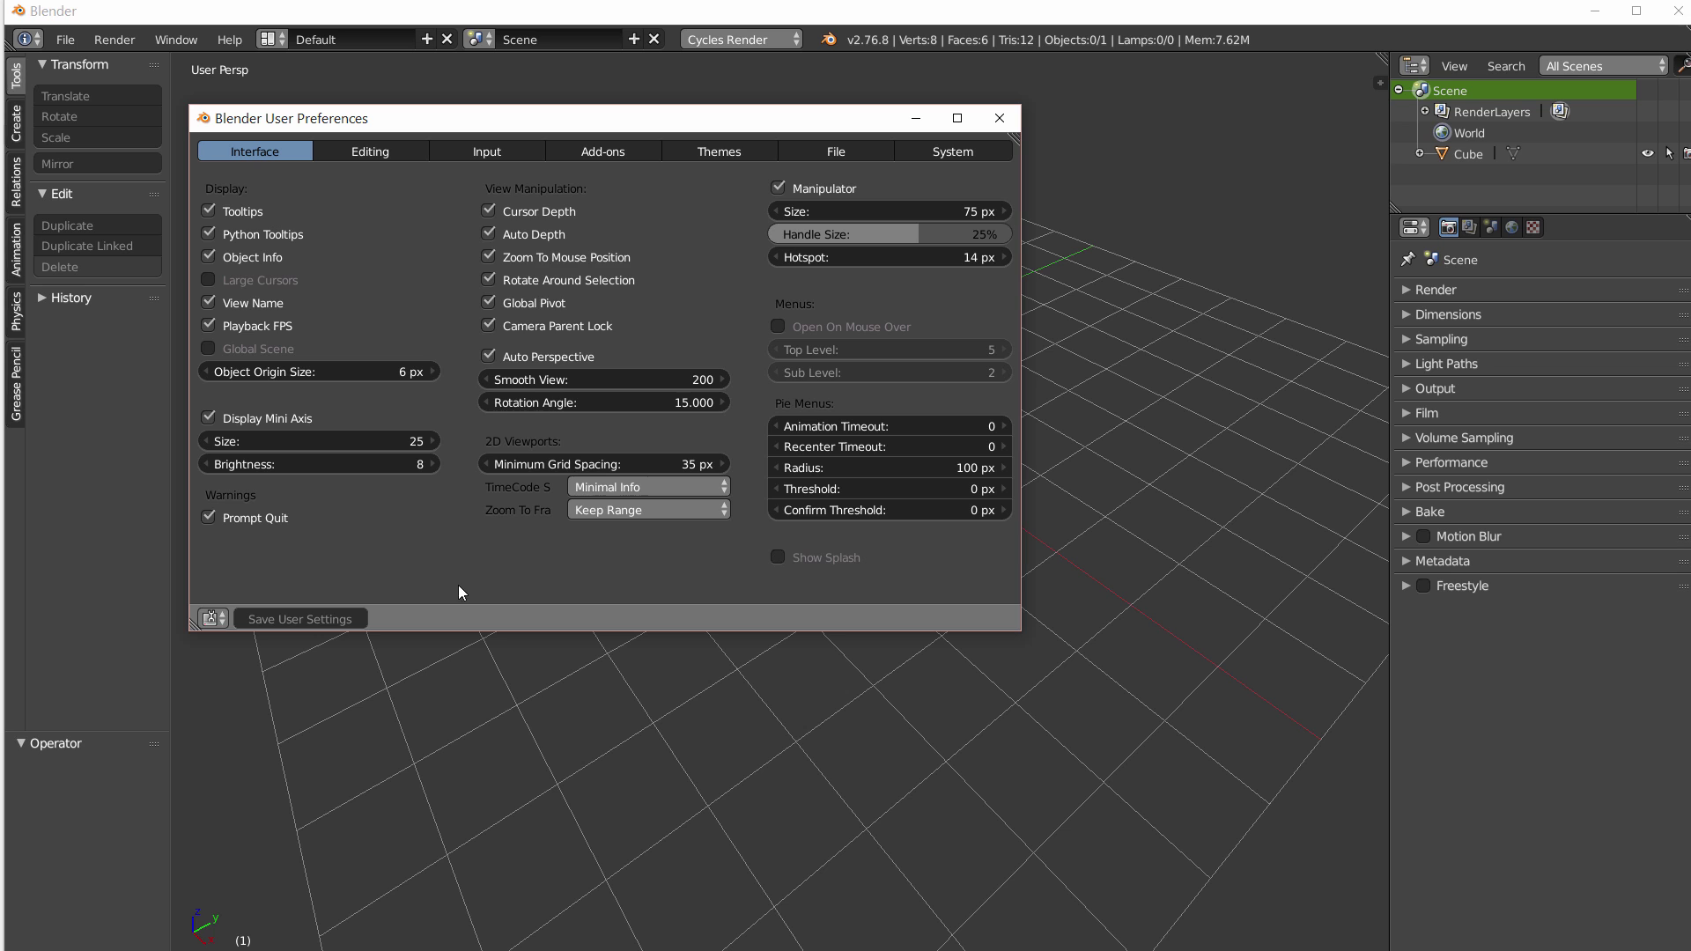
{"action": "left_click", "coordinate": [280, 618]}
{"action": "left_click", "coordinate": [209, 517]}
{"action": "left_click", "coordinate": [297, 619]}
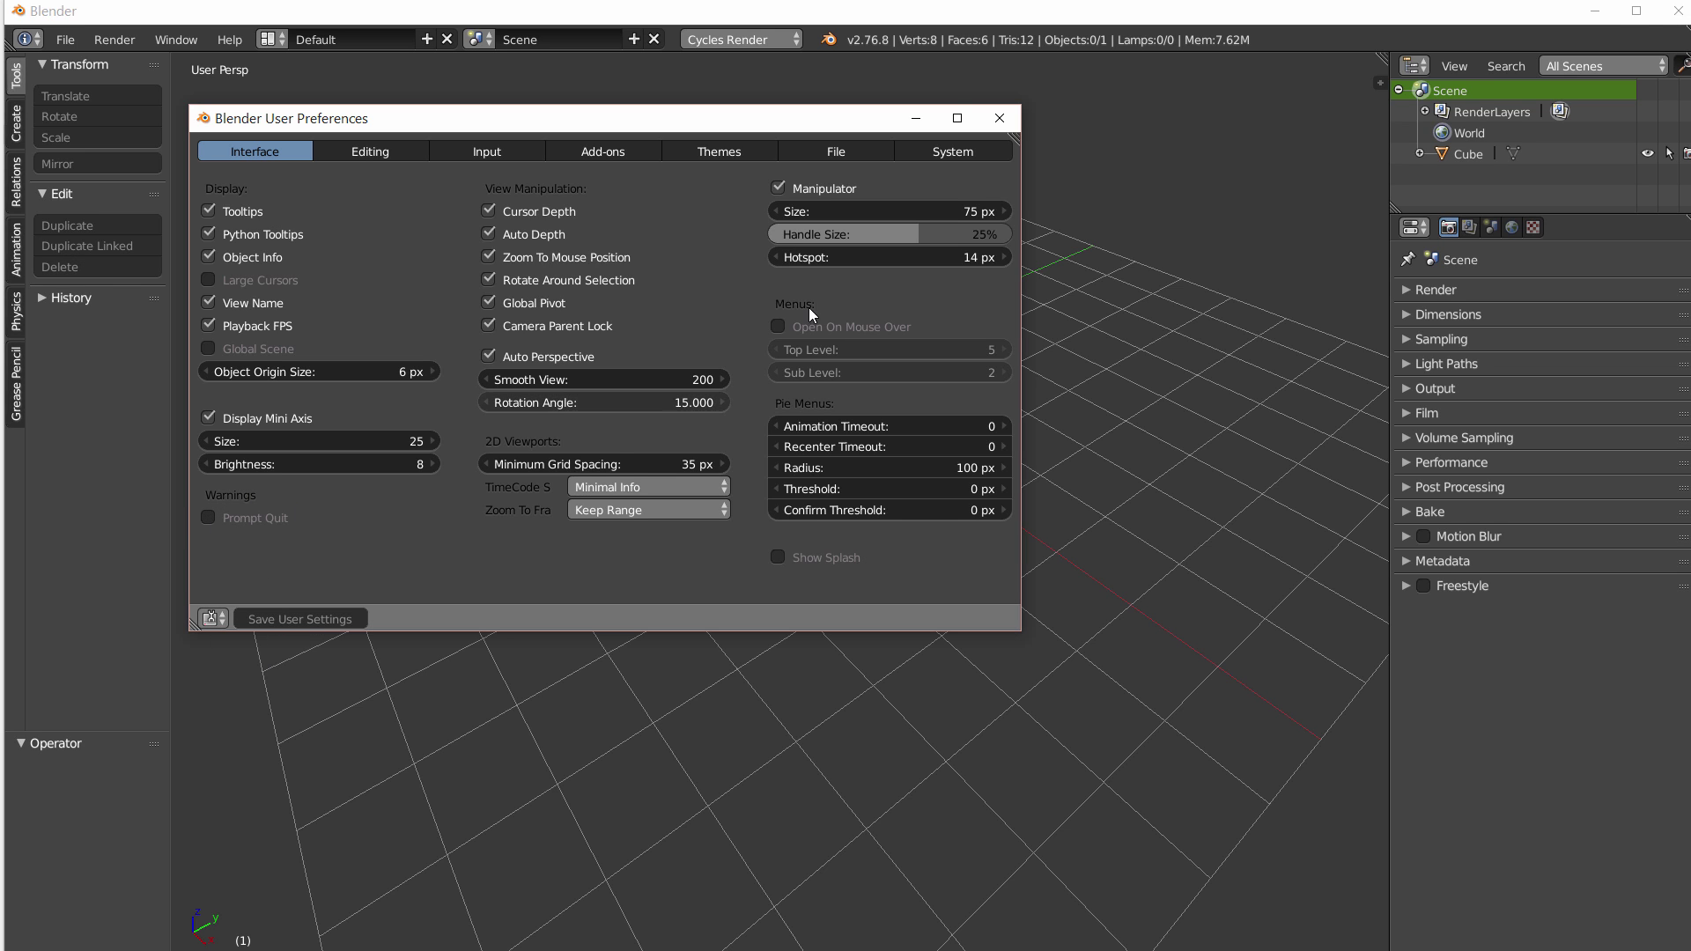
{"action": "left_click", "coordinate": [999, 117]}
Step: Install the add-on wazou_pie_menus.py from T:\addons_blender\perso\WIP and enable it in the user preferences
{"action": "scroll", "coordinate": [601, 387], "scroll_direction": "up", "scroll_amount": 2}
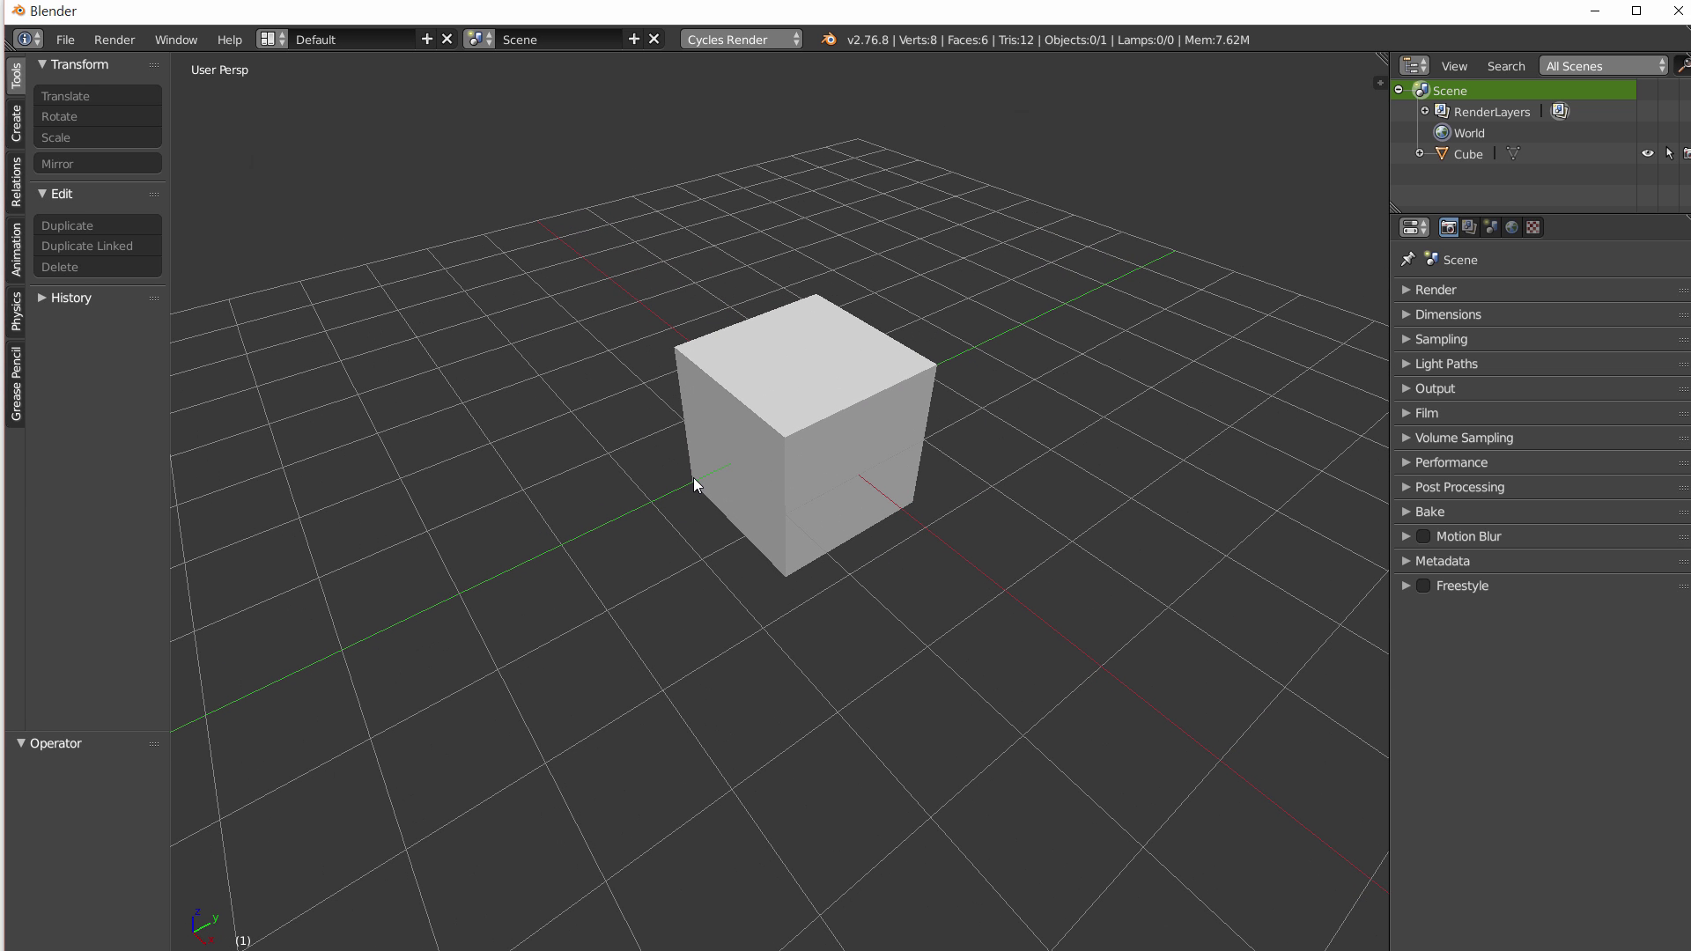
{"action": "left_click", "coordinate": [65, 40]}
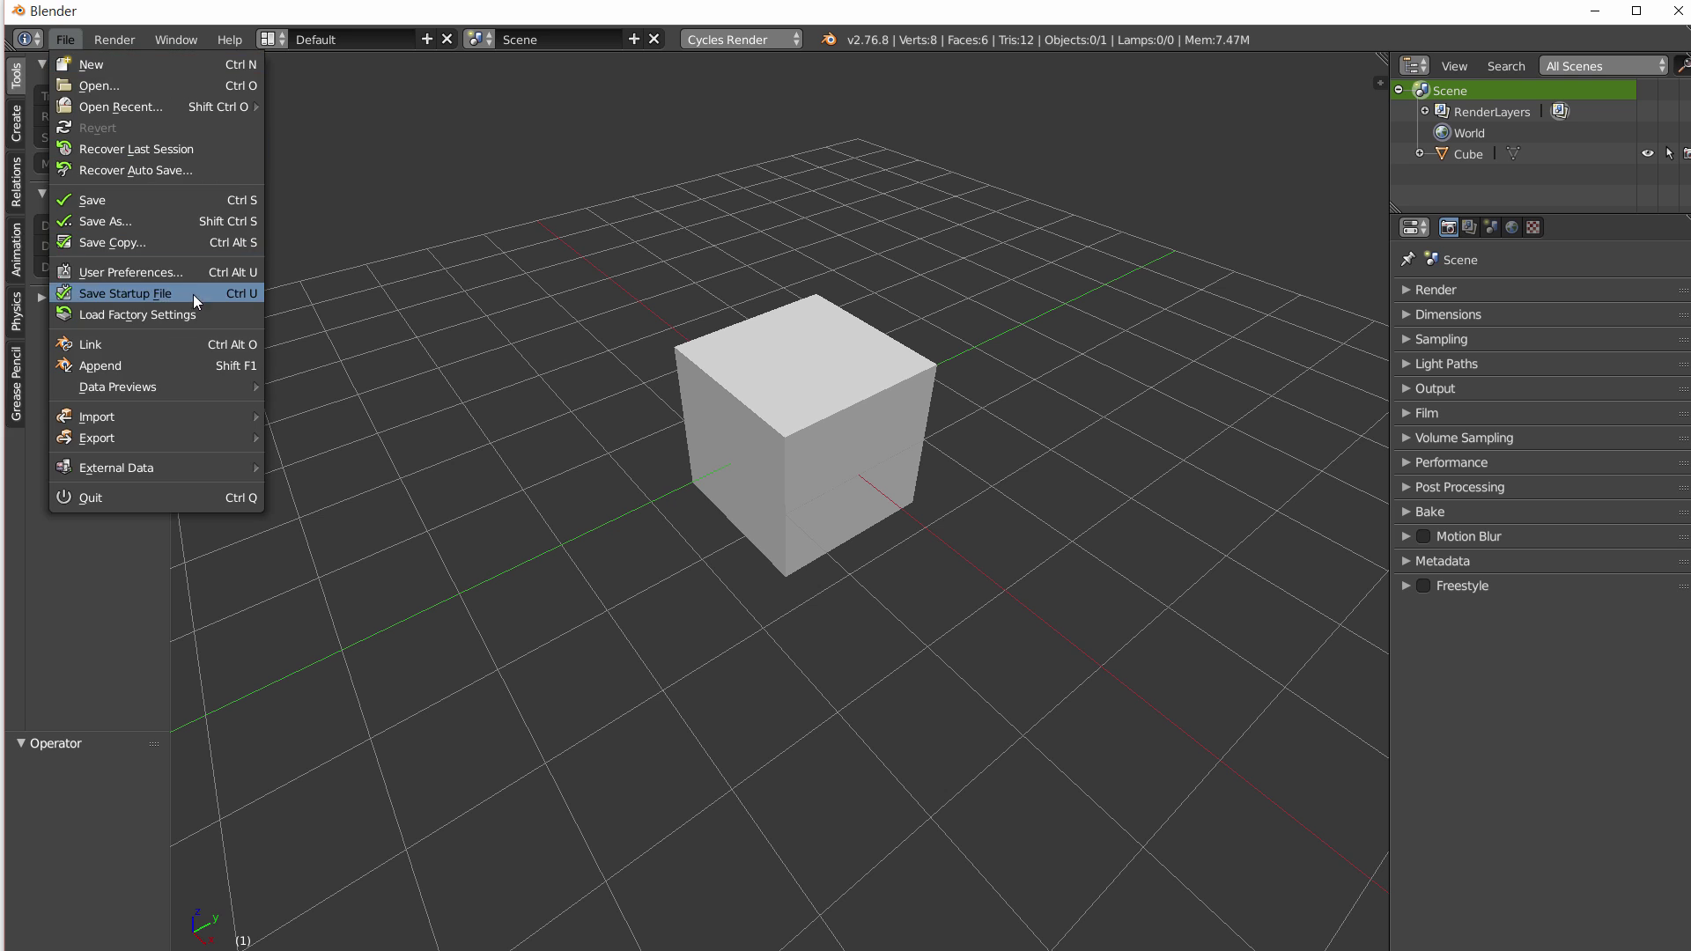
{"action": "left_click", "coordinate": [145, 279]}
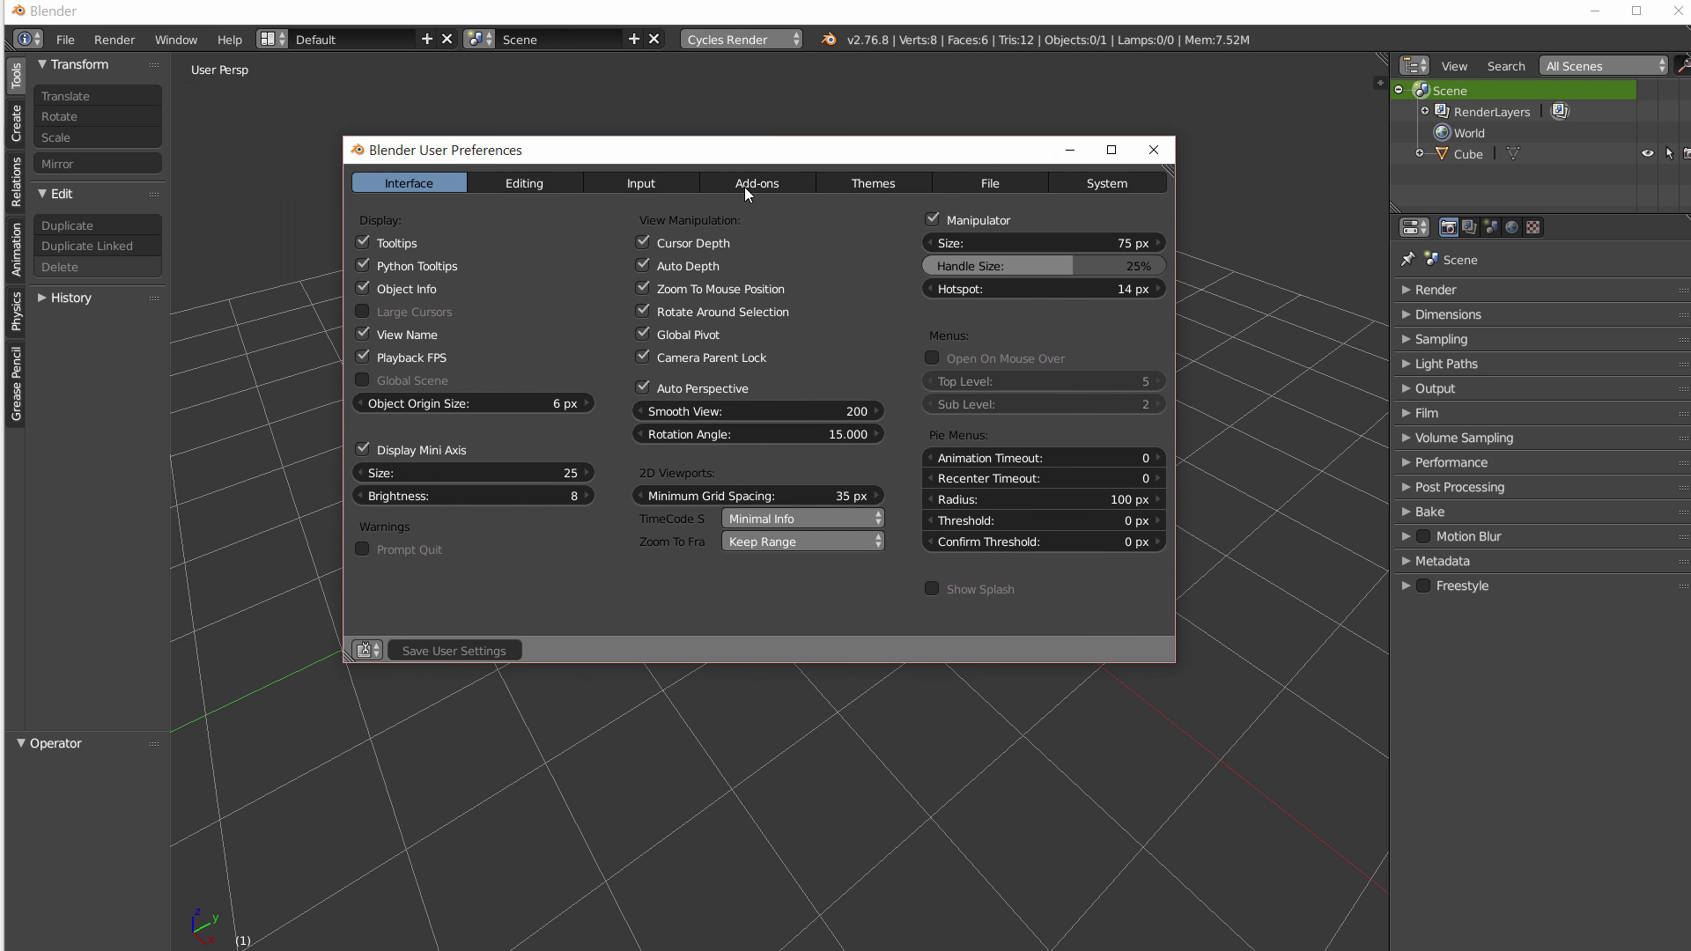
{"action": "left_click", "coordinate": [751, 183]}
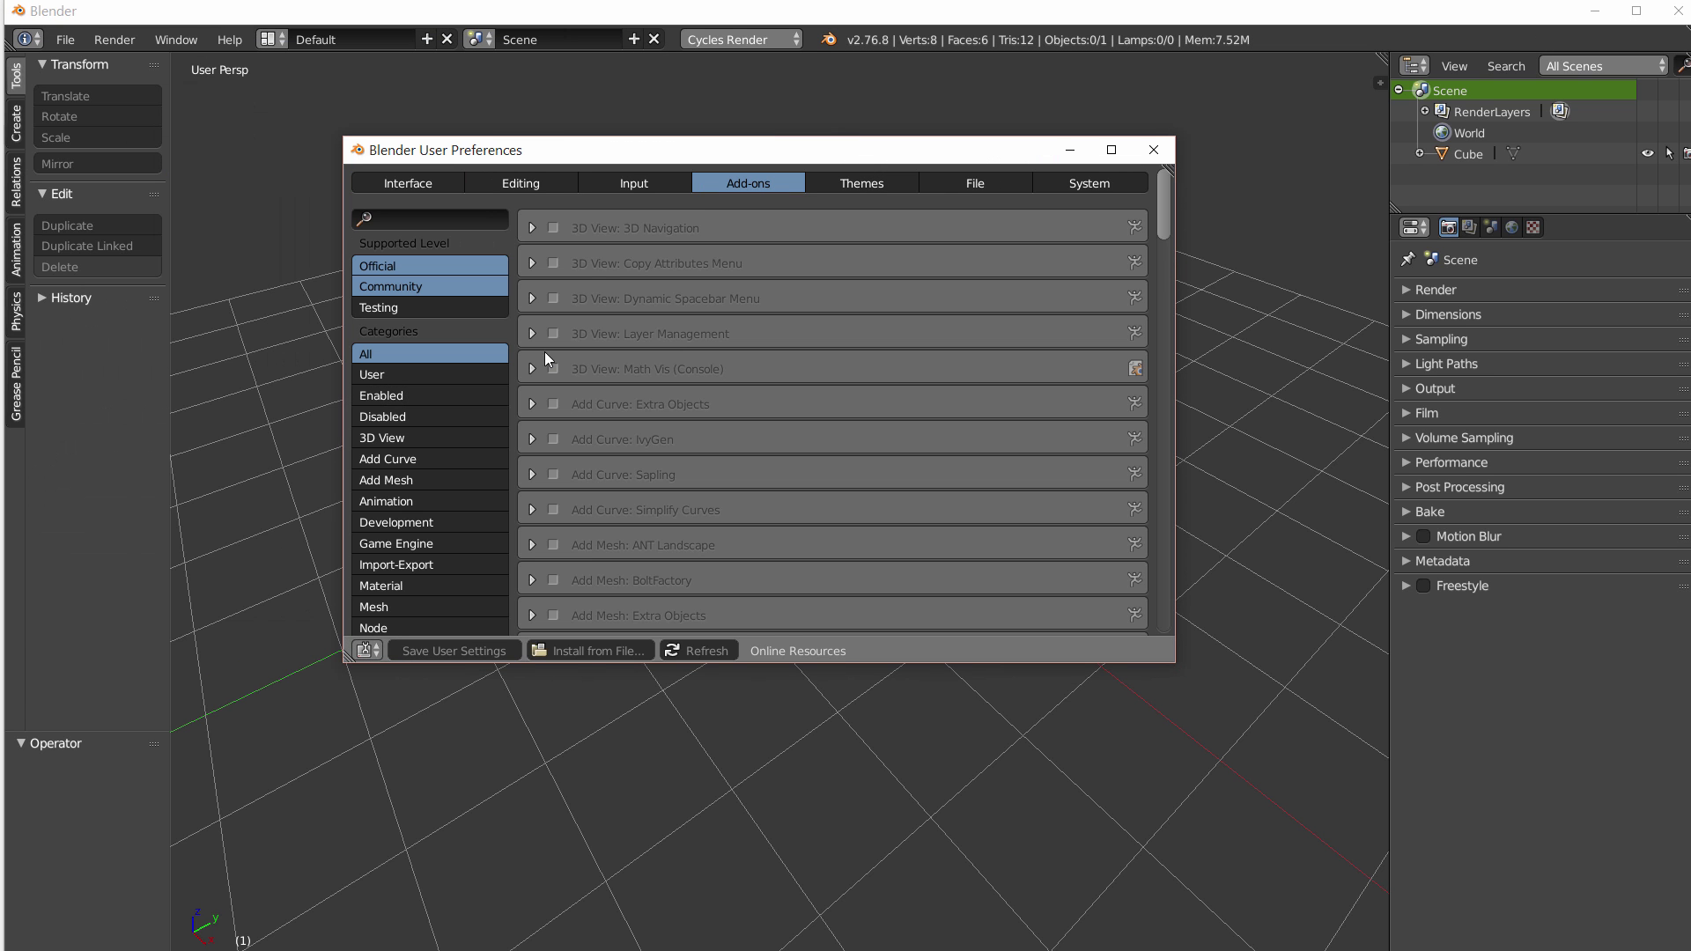
{"action": "left_click", "coordinate": [588, 651]}
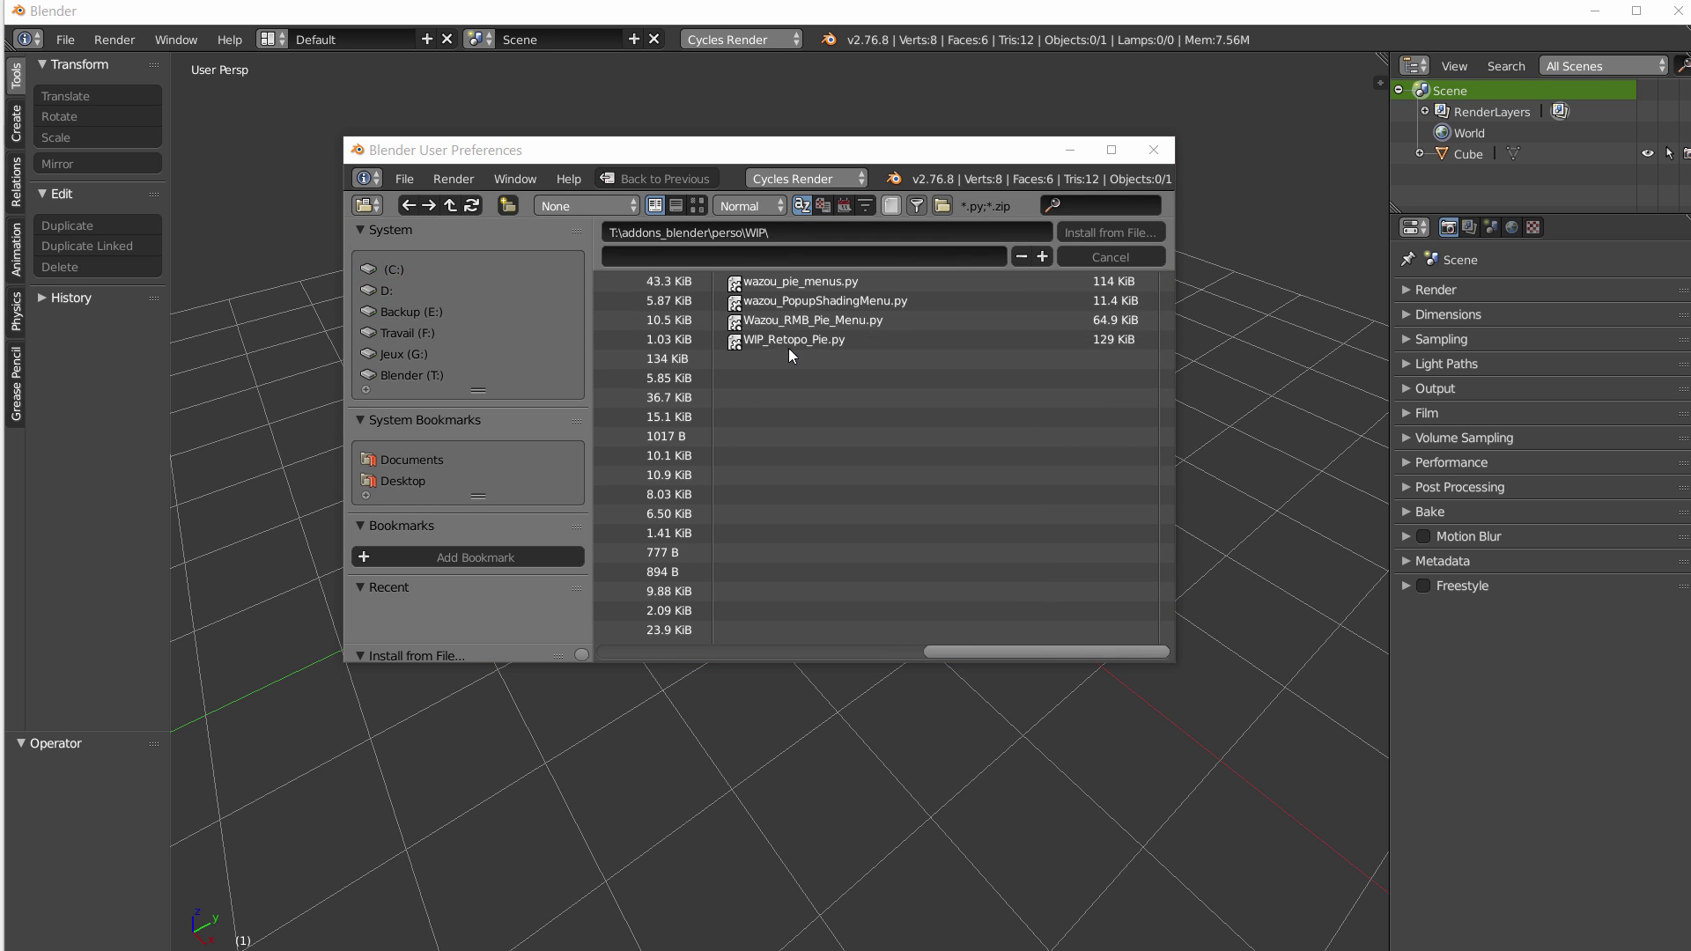
{"action": "left_click", "coordinate": [801, 282]}
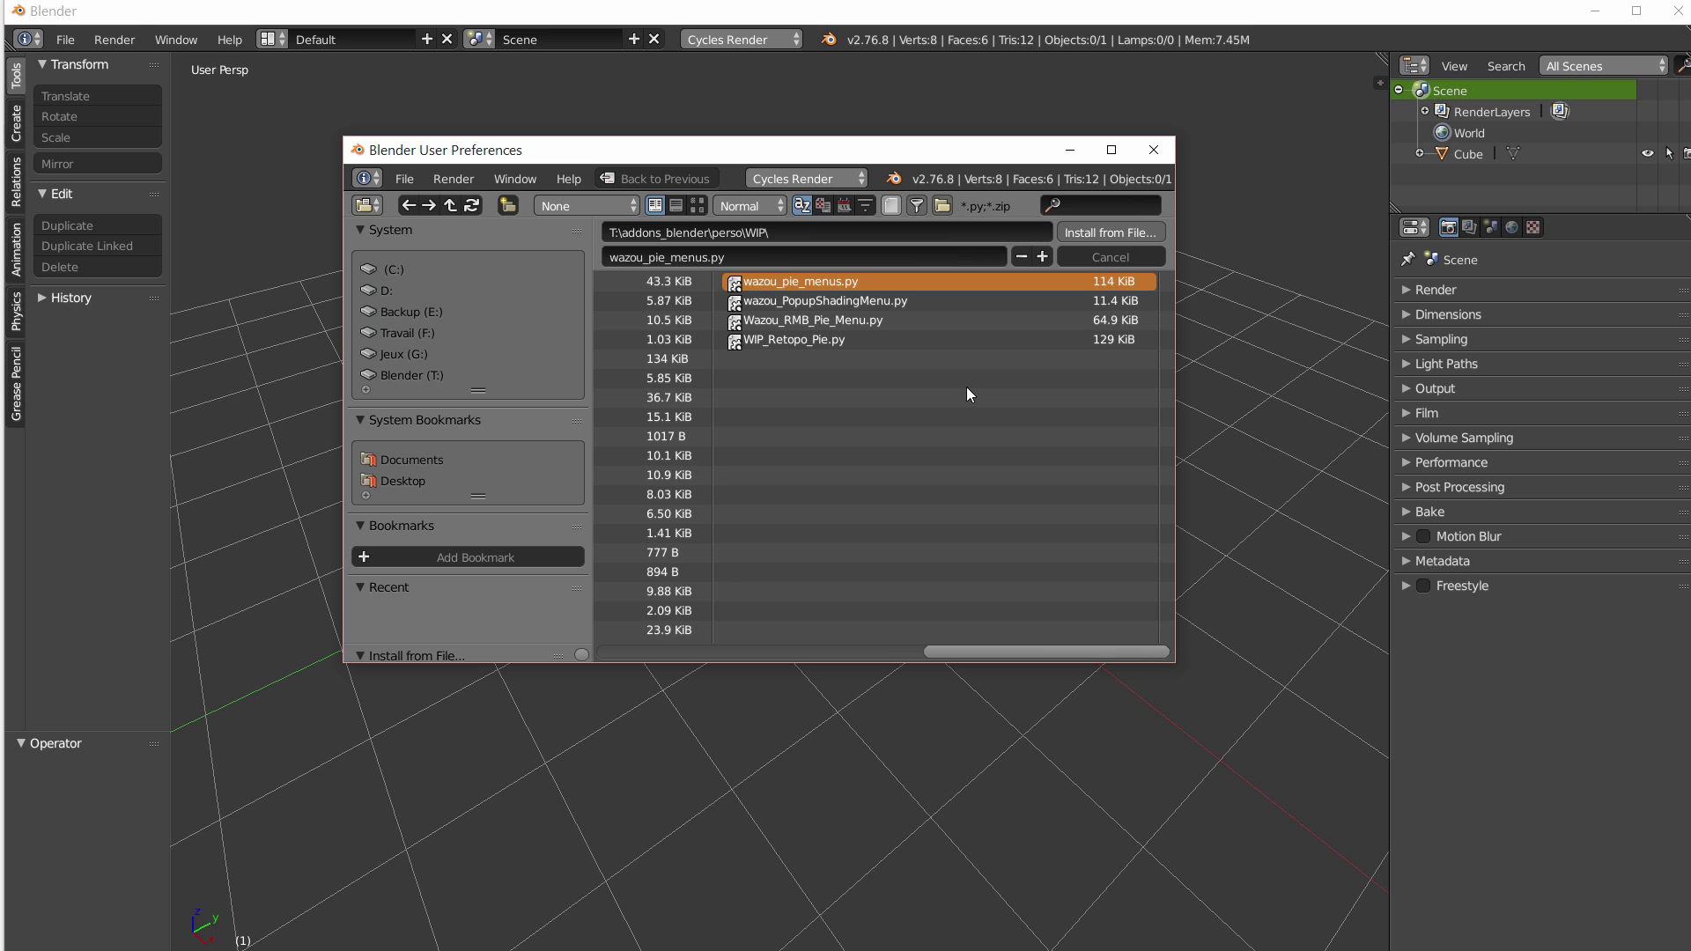
{"action": "key", "text": "Return"}
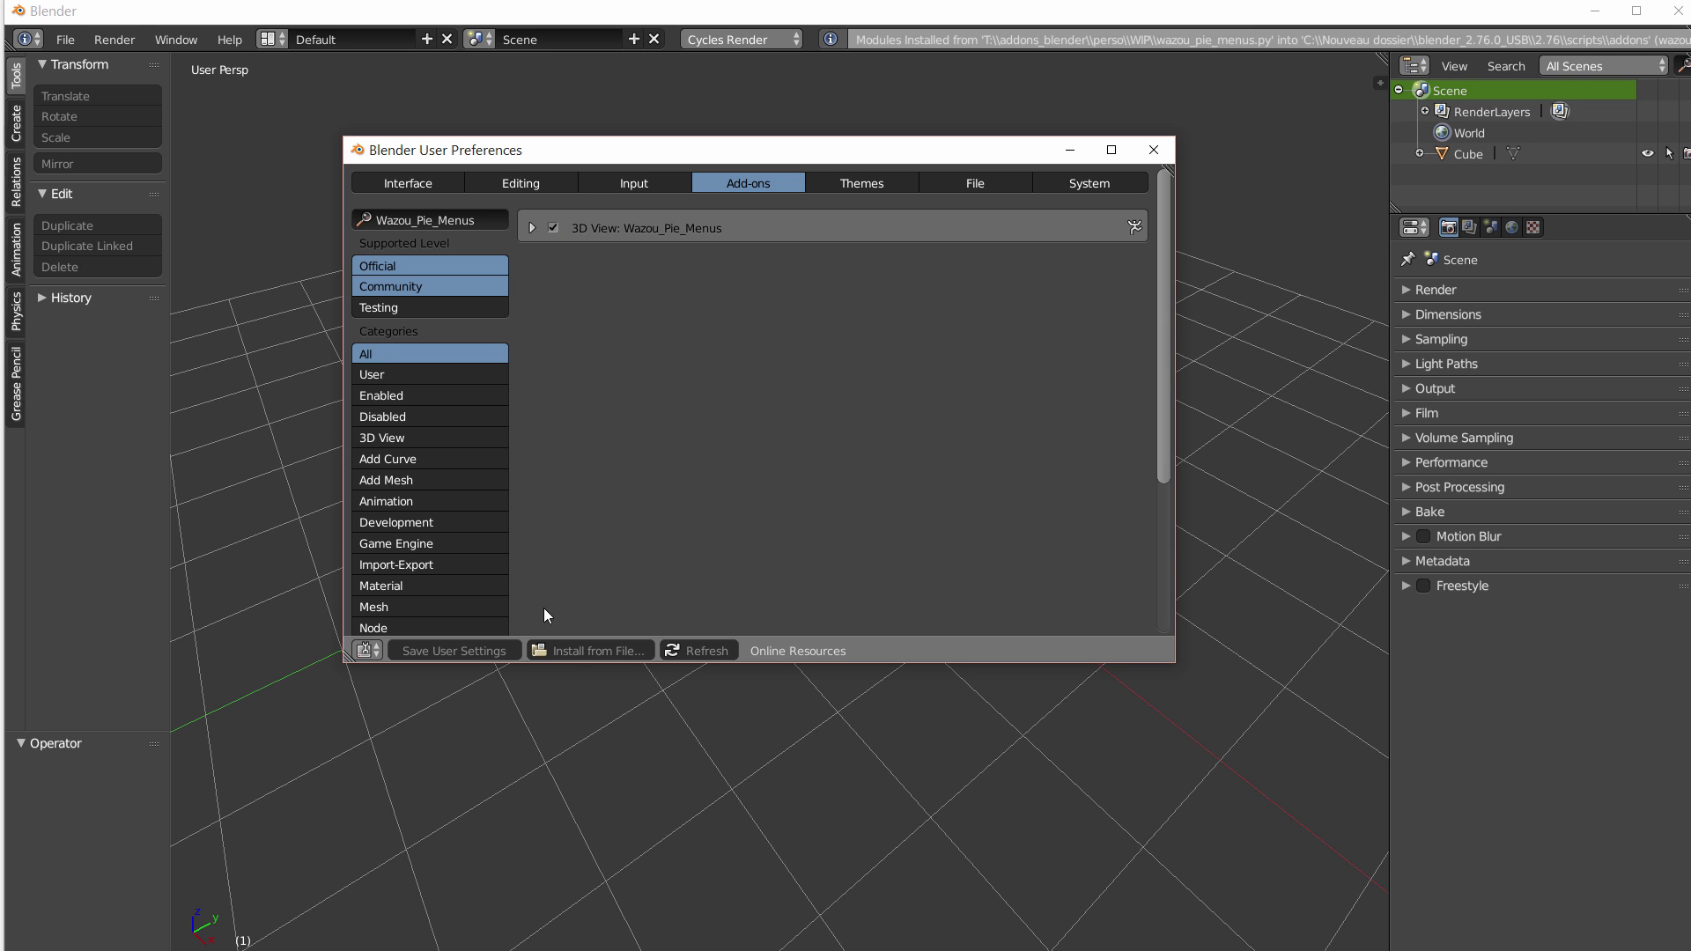
Step: Install the add-on Wazou_RMB_Pie_Menu.py from the WIP folder, enable it and close the user preferences
{"action": "left_click", "coordinate": [590, 650]}
{"action": "scroll", "coordinate": [747, 662], "scroll_direction": "down", "scroll_amount": 2}
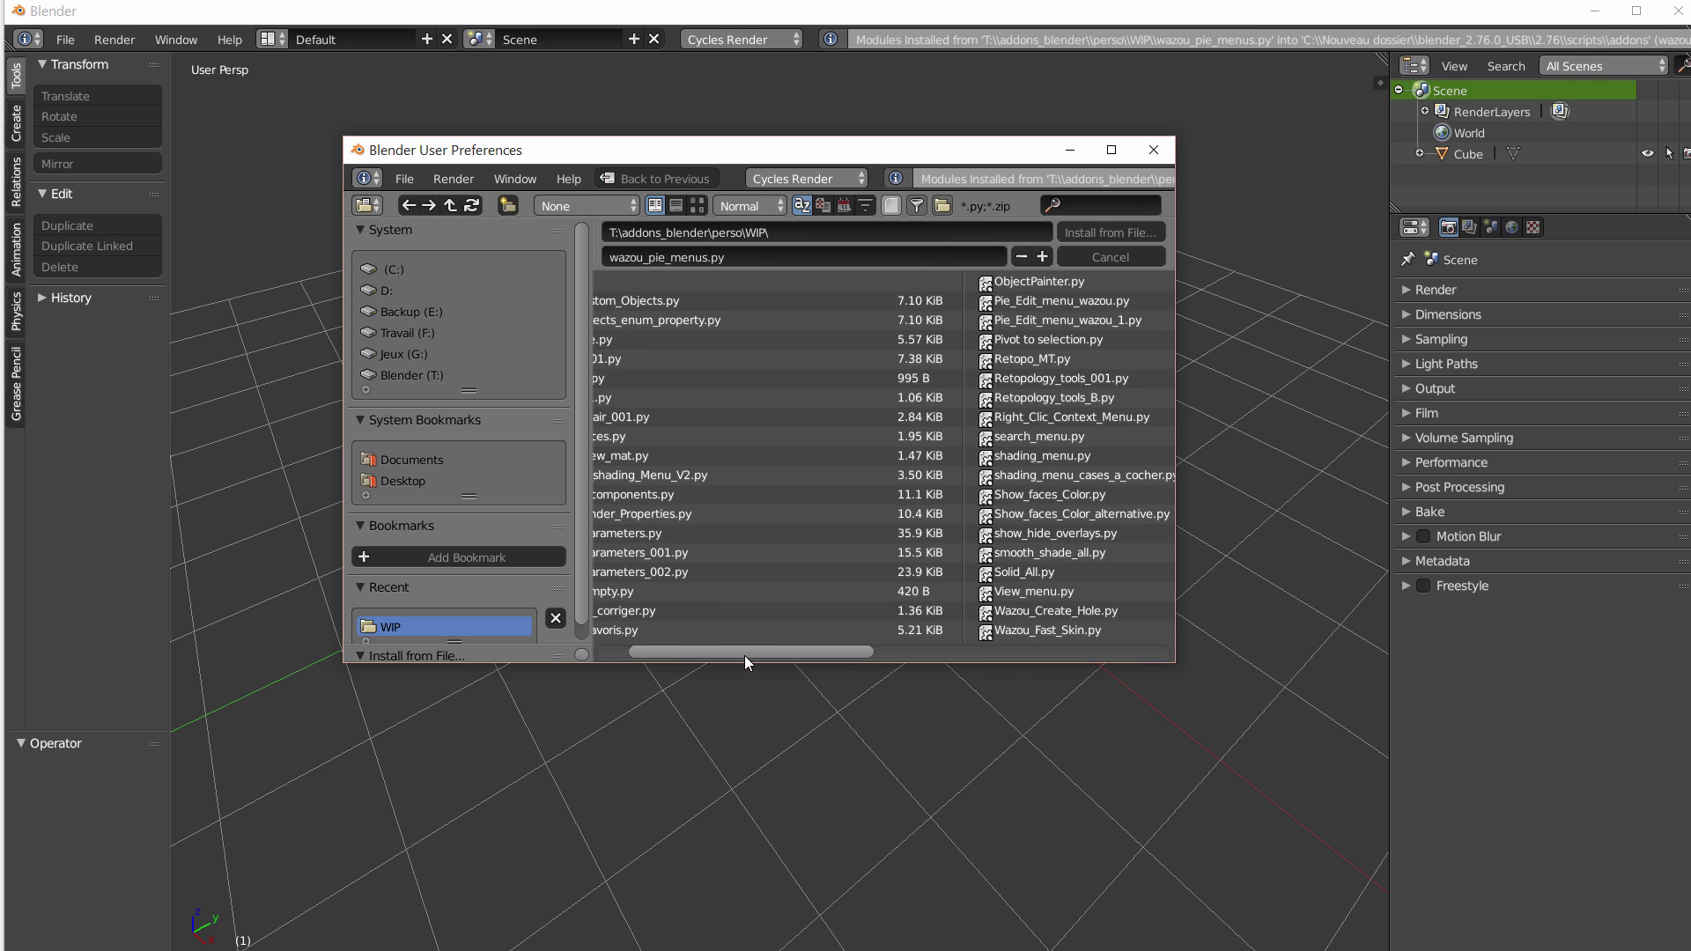
{"action": "scroll", "coordinate": [747, 662], "scroll_direction": "down", "scroll_amount": 3}
{"action": "left_click", "coordinate": [823, 321]}
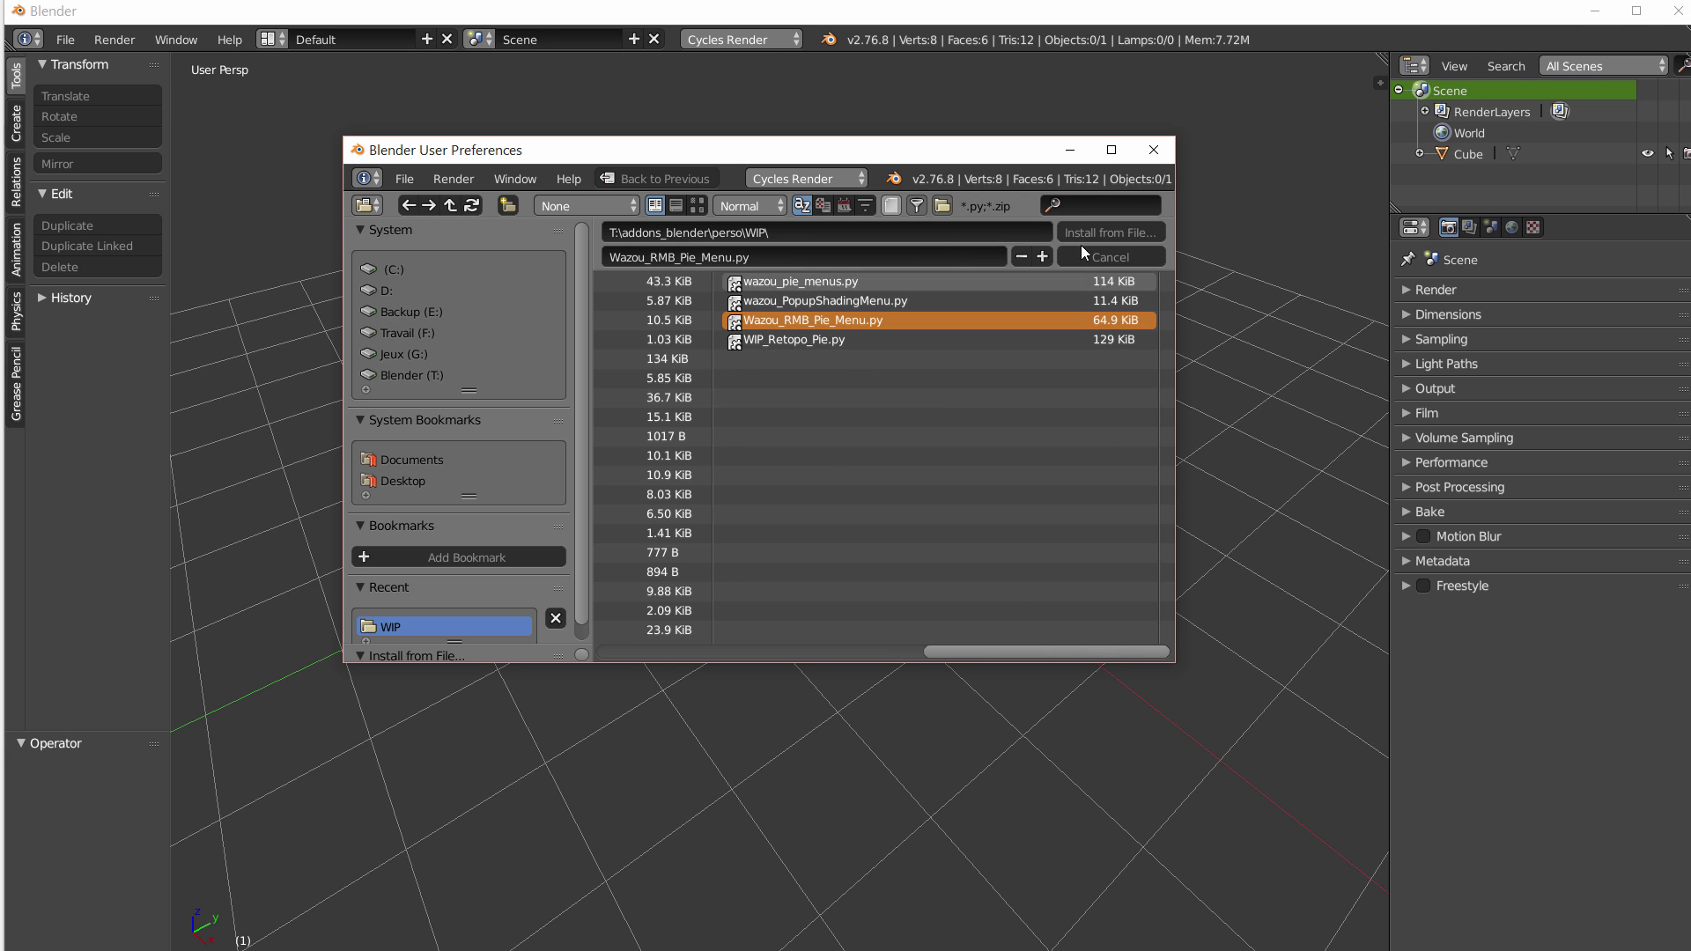
{"action": "left_click", "coordinate": [1103, 232]}
{"action": "left_click", "coordinate": [553, 227]}
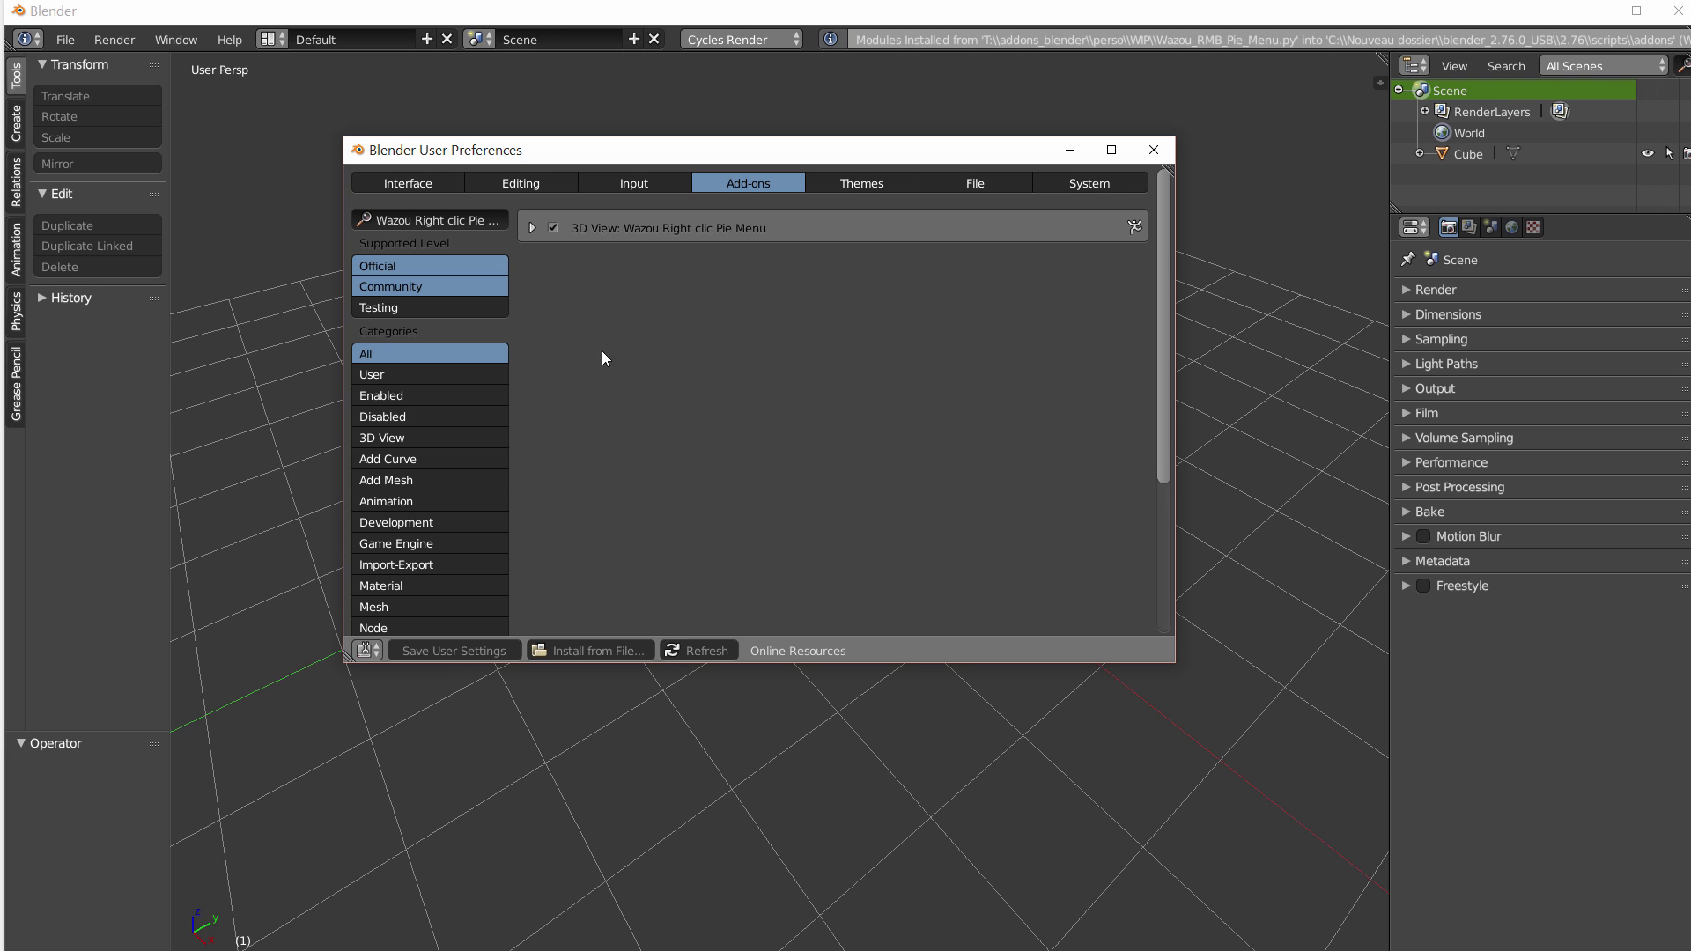
{"action": "left_click", "coordinate": [1154, 151]}
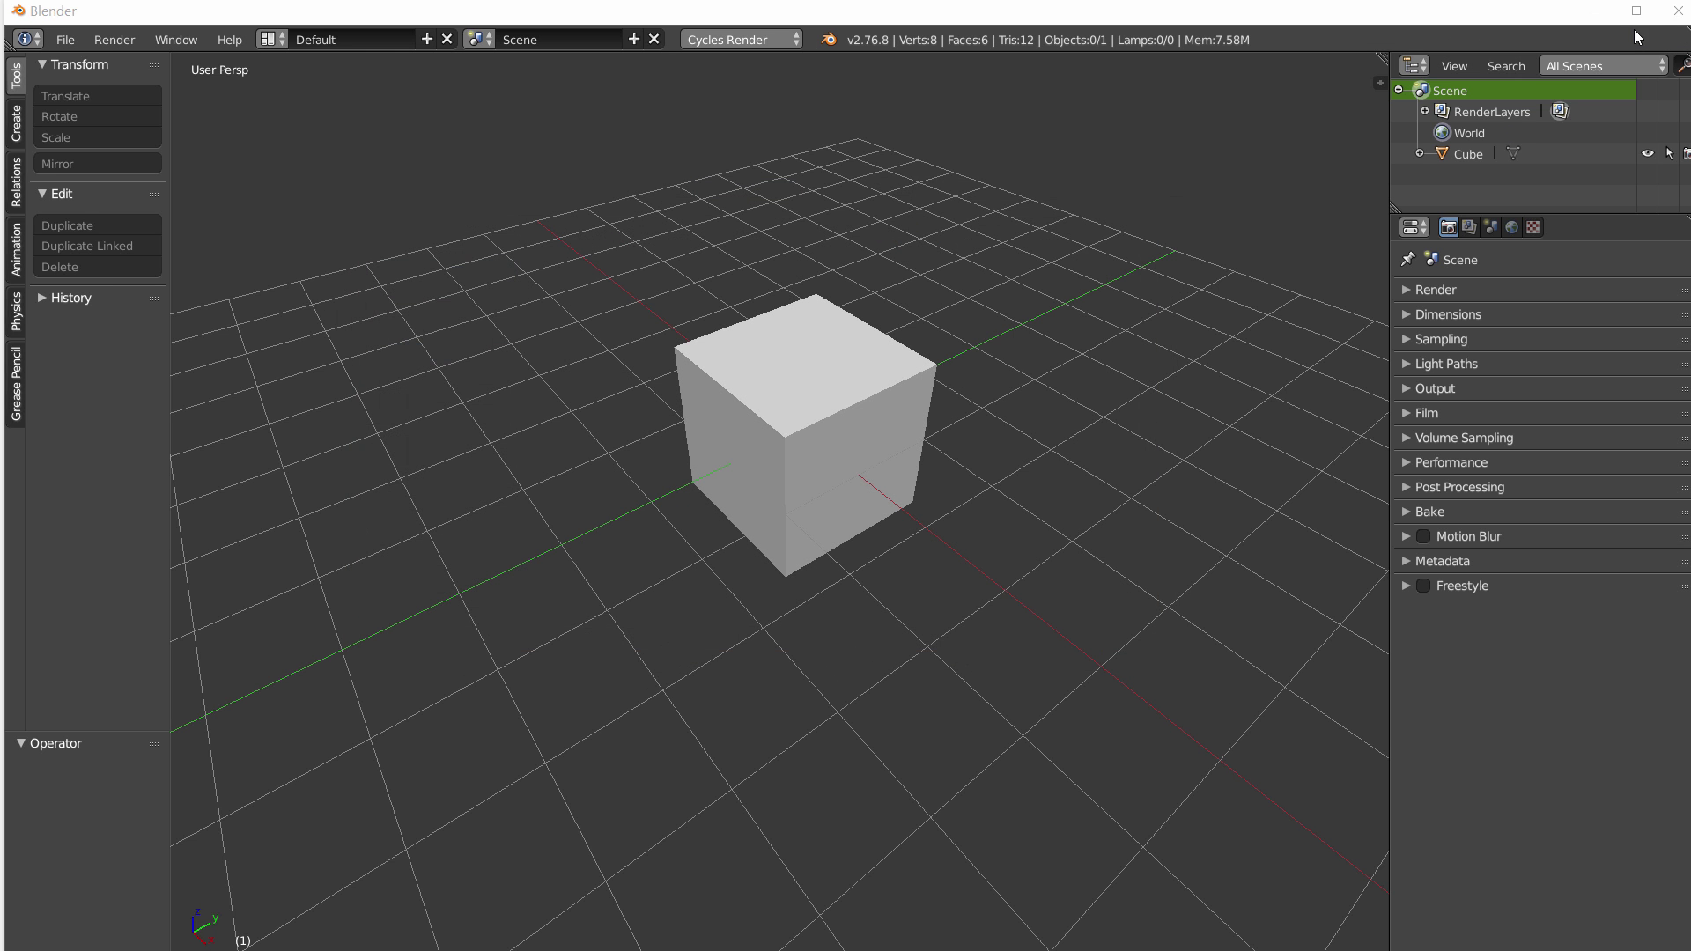
Step: Quit Blender, relaunch it from blender.exe and fit its window to the screen area
{"action": "left_click", "coordinate": [1677, 10]}
{"action": "double_click", "coordinate": [53, 135]}
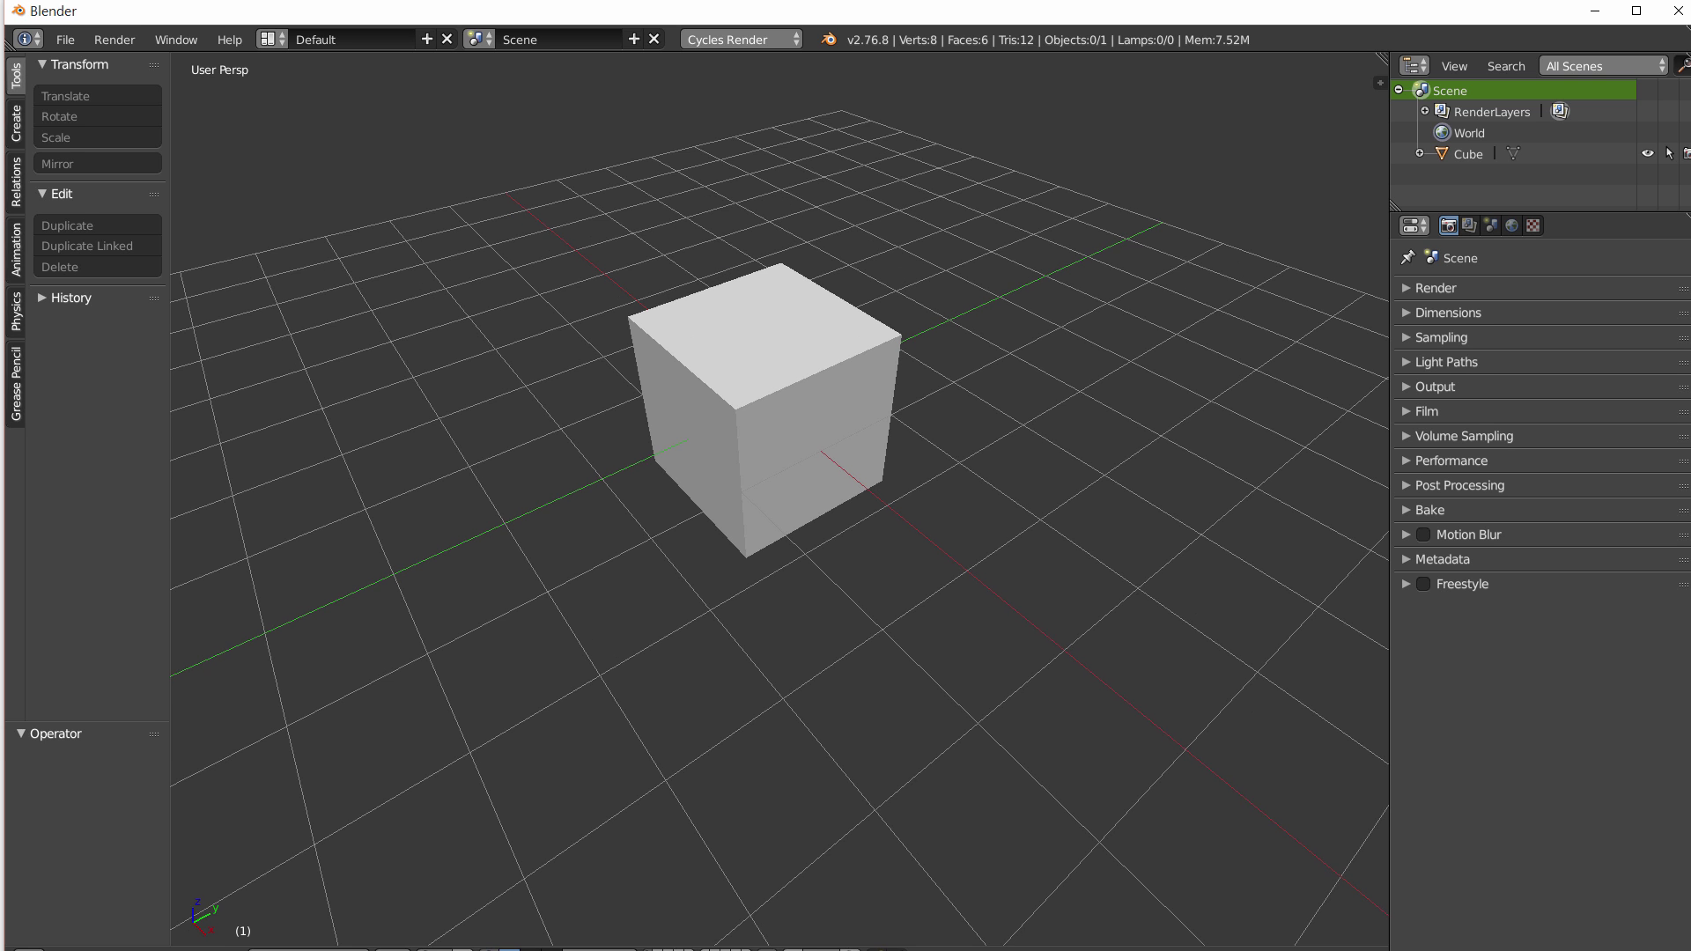
{"action": "left_click_drag", "start_coordinate": [183, 13], "coordinate": [173, 0]}
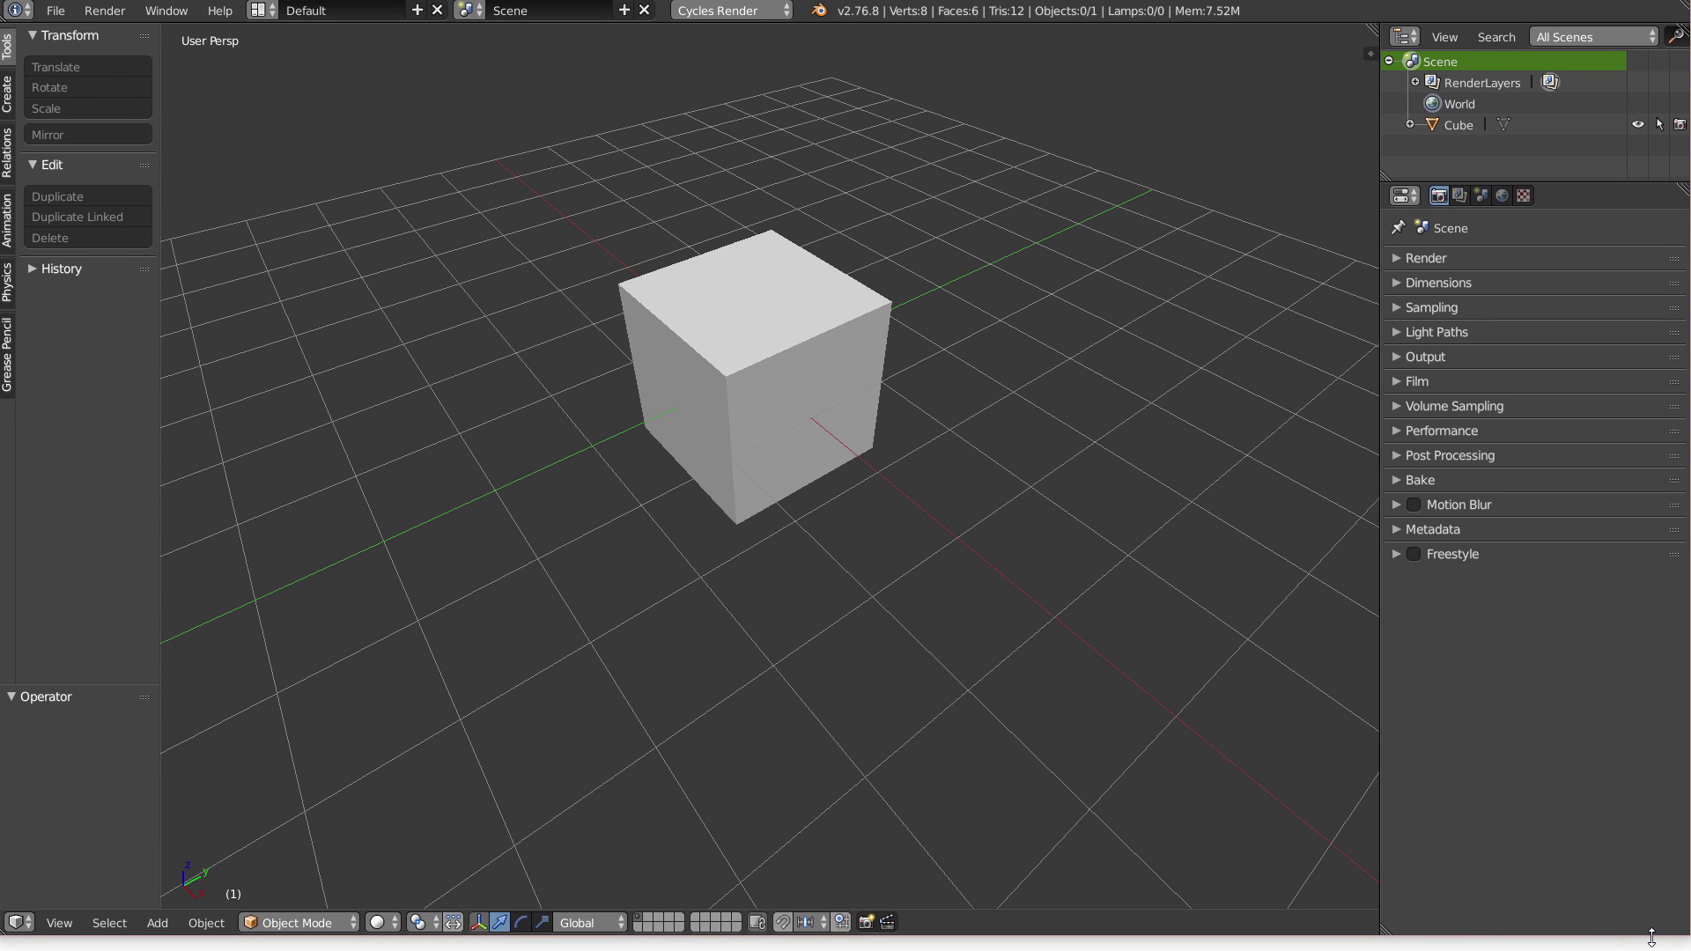
{"action": "left_click_drag", "start_coordinate": [1651, 937], "coordinate": [1649, 950]}
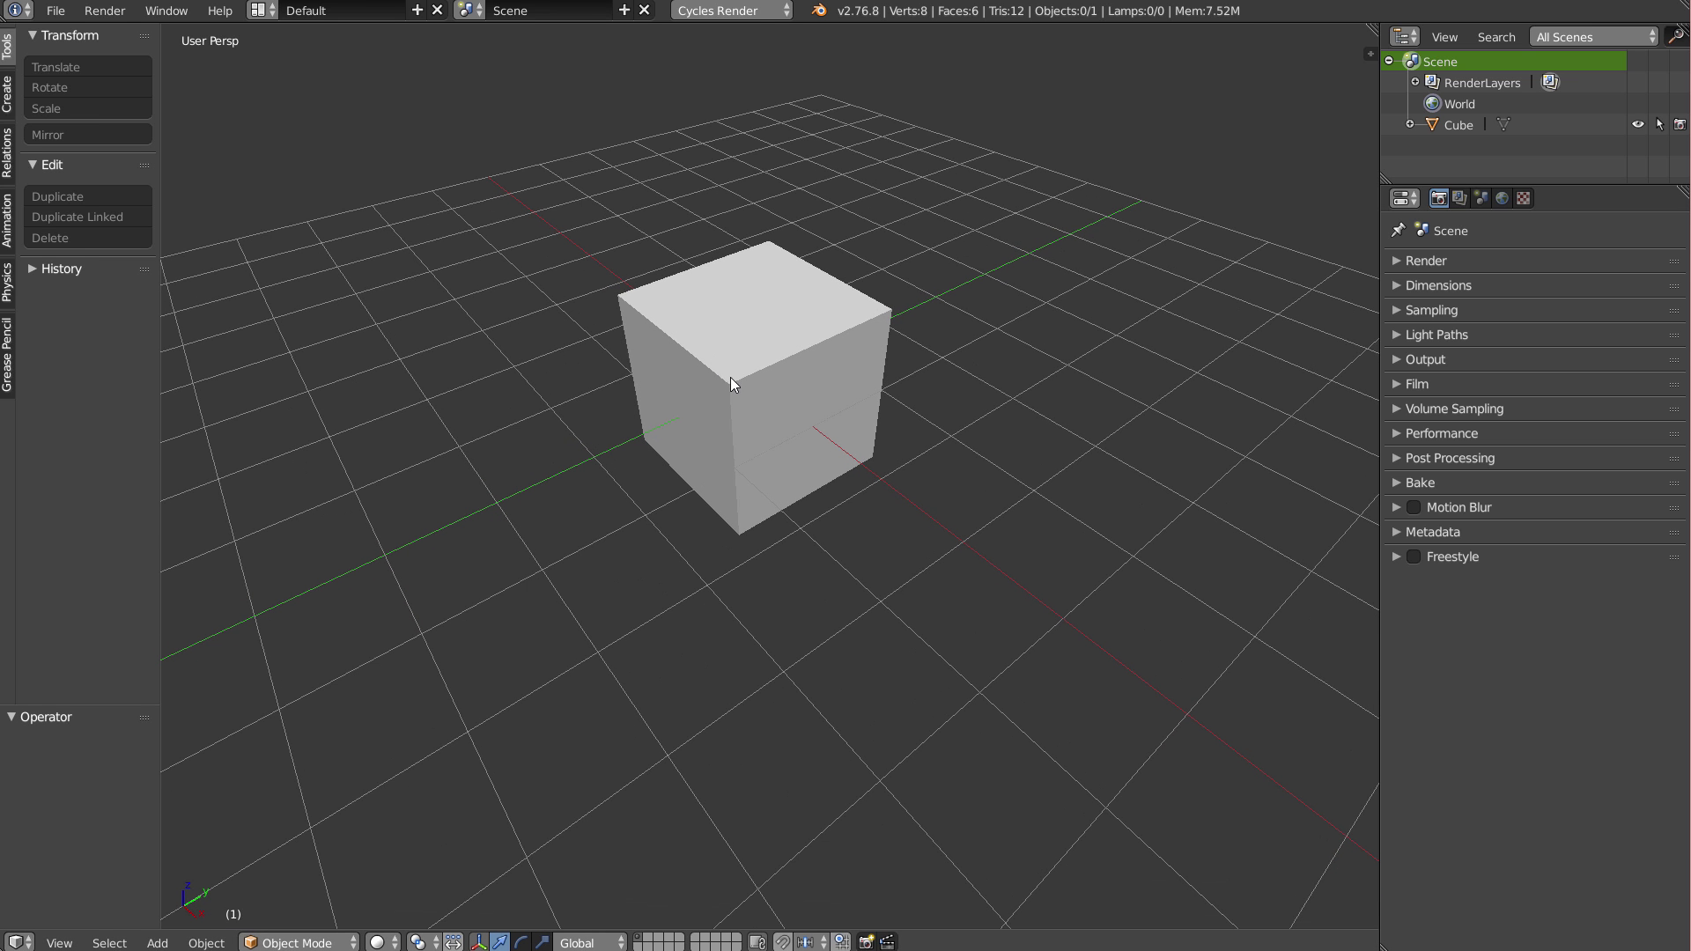
Step: Select the cube and call up the installed add-ons' pie menus on it, dismissing them without choosing an entry
{"action": "right_click", "coordinate": [759, 401]}
{"action": "key", "text": "Tab"}
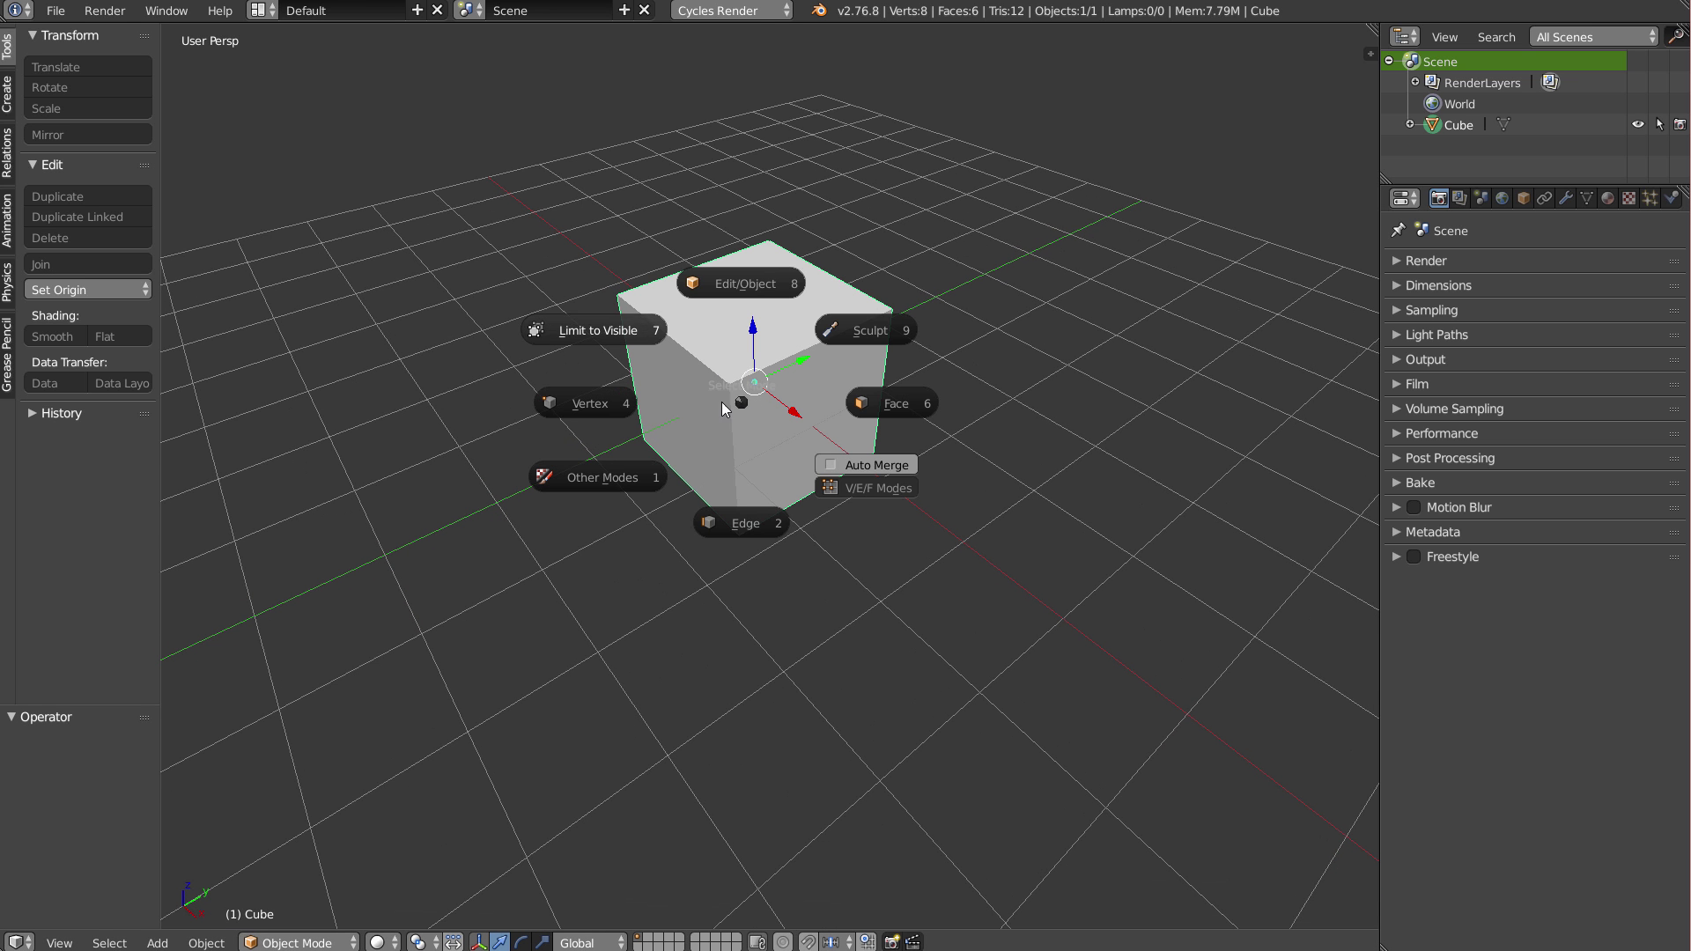
{"action": "right_click", "coordinate": [781, 398]}
{"action": "key", "text": "Escape"}
{"action": "middle_click_drag", "start_coordinate": [719, 431], "coordinate": [763, 386]}
{"action": "scroll", "coordinate": [764, 402], "scroll_direction": "down", "scroll_amount": 1}
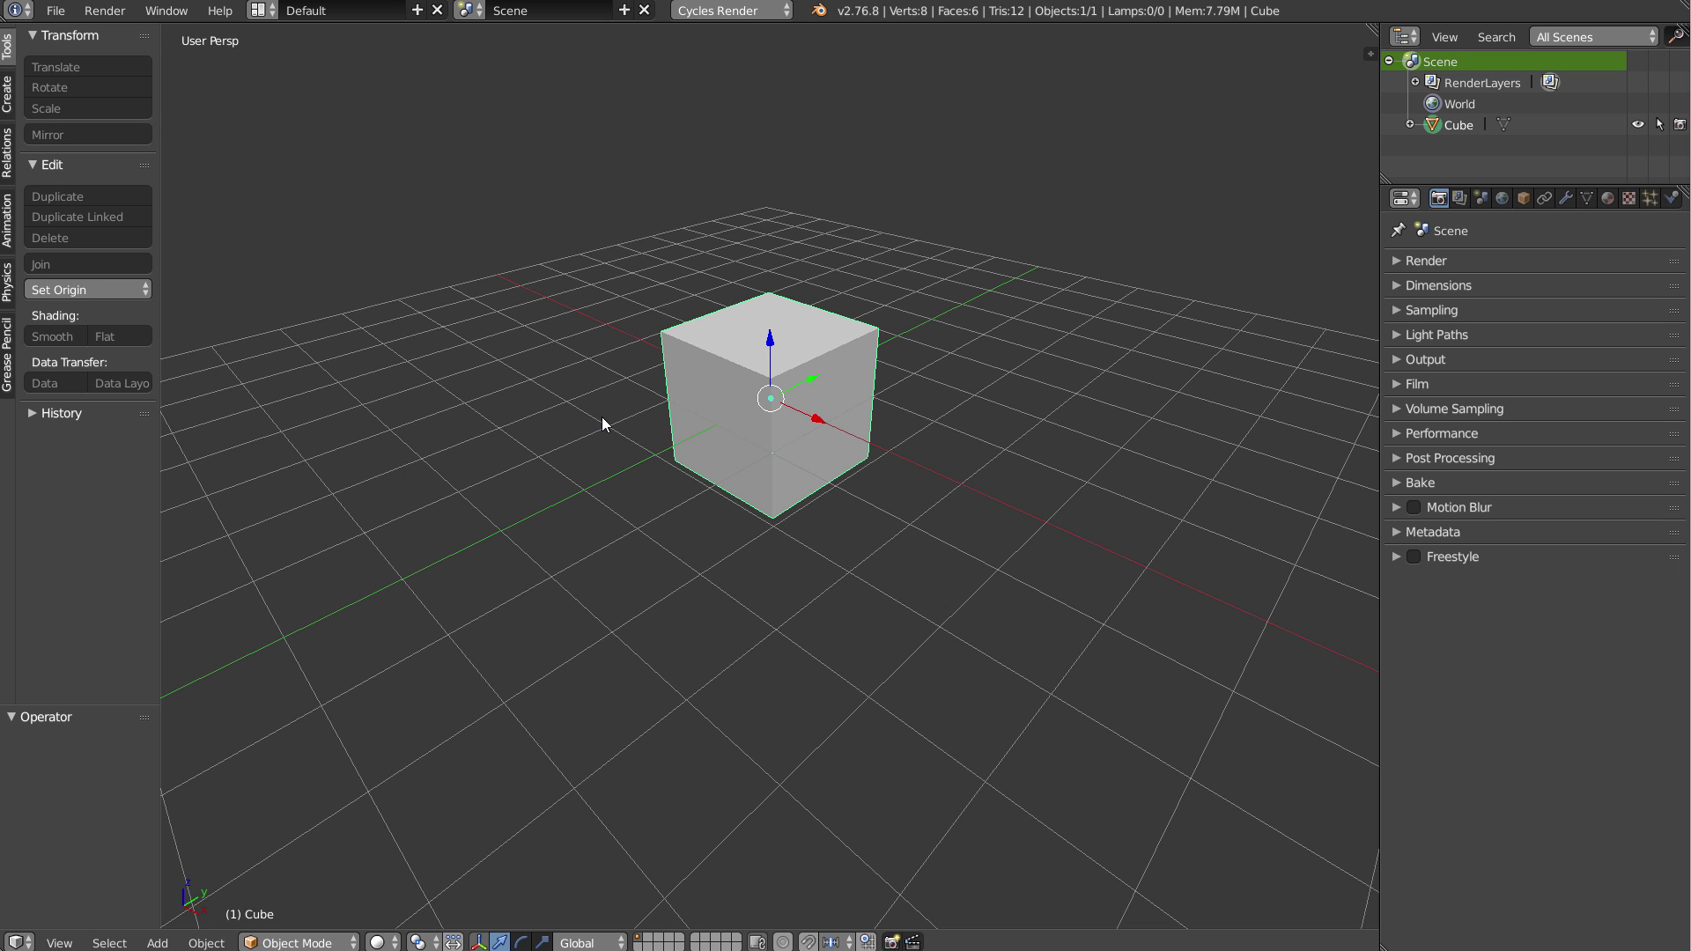
{"action": "middle_click_drag", "start_coordinate": [664, 358], "coordinate": [694, 415]}
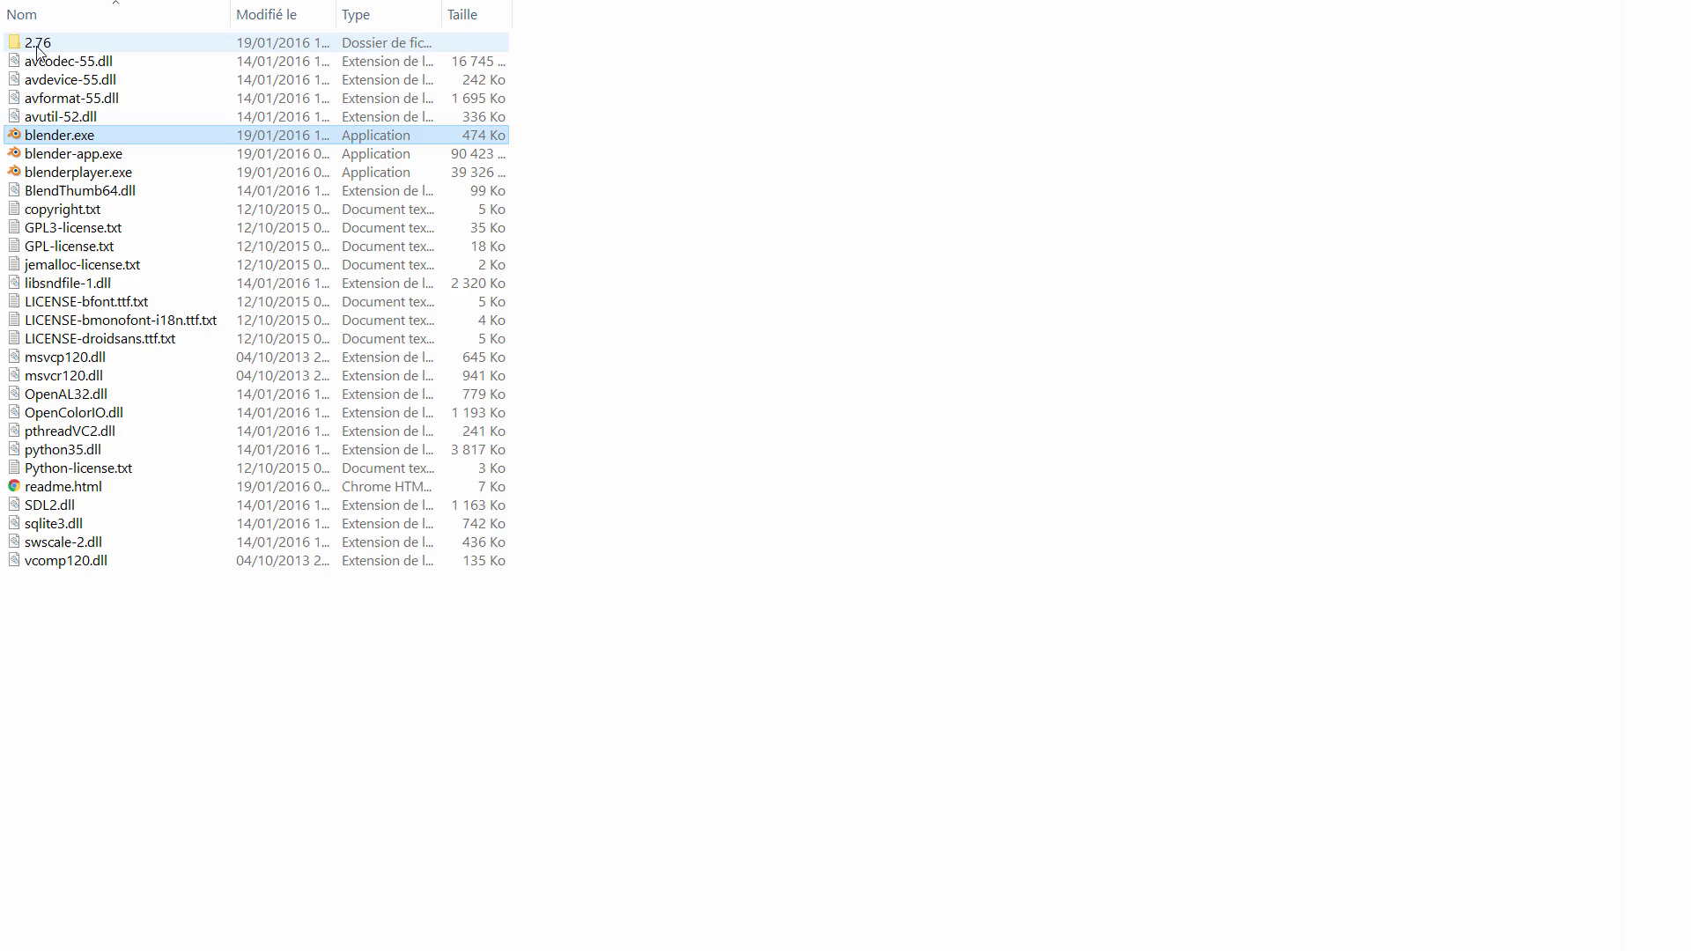
Step: Switch to the file explorer, look inside the 2.76 folder and return to the folder containing blender_2.76.0_USB
{"action": "left_click", "coordinate": [42, 46]}
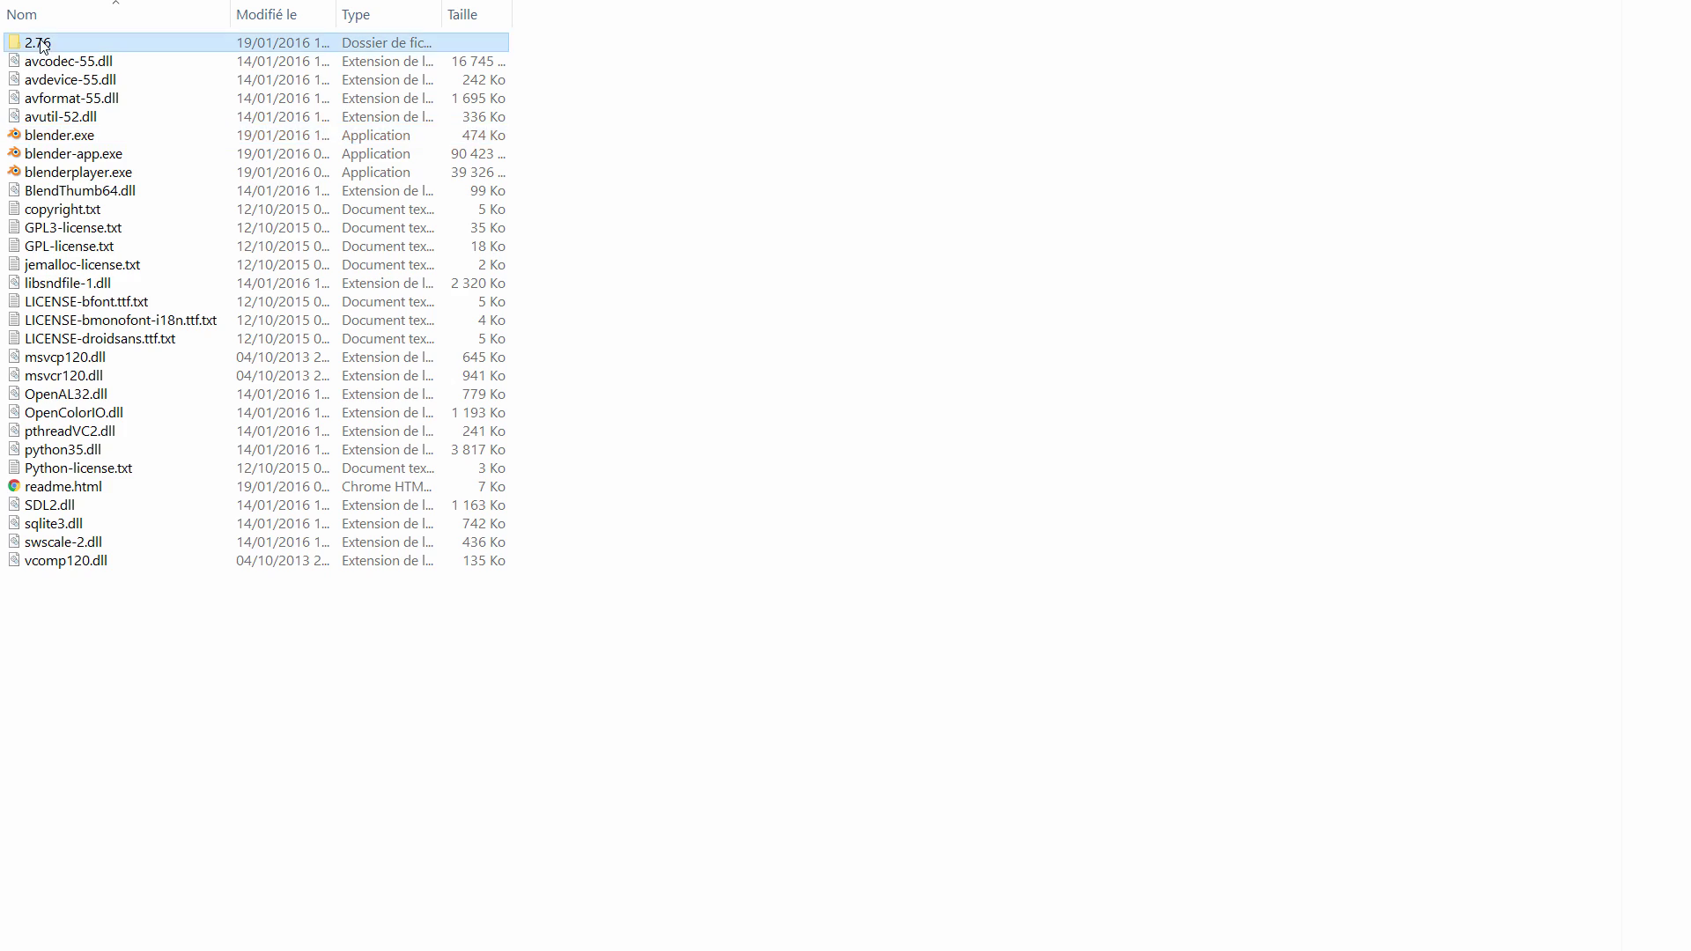
{"action": "double_click", "coordinate": [42, 46]}
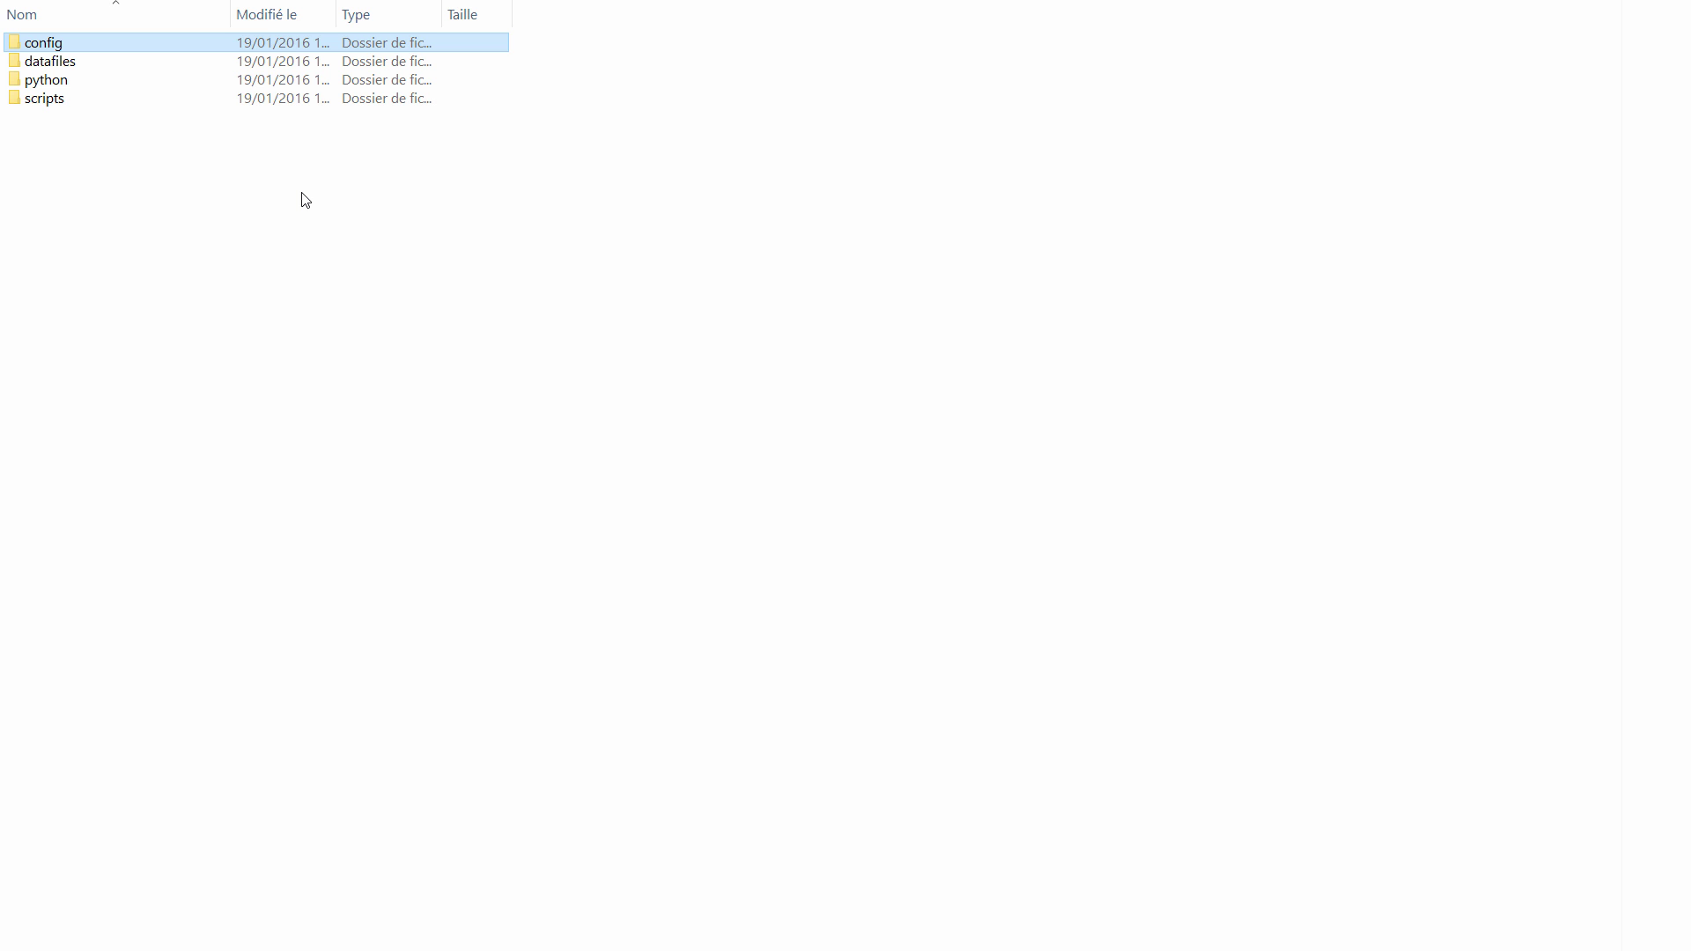
{"action": "left_click", "coordinate": [141, 163]}
{"action": "key", "text": "BackSpace"}
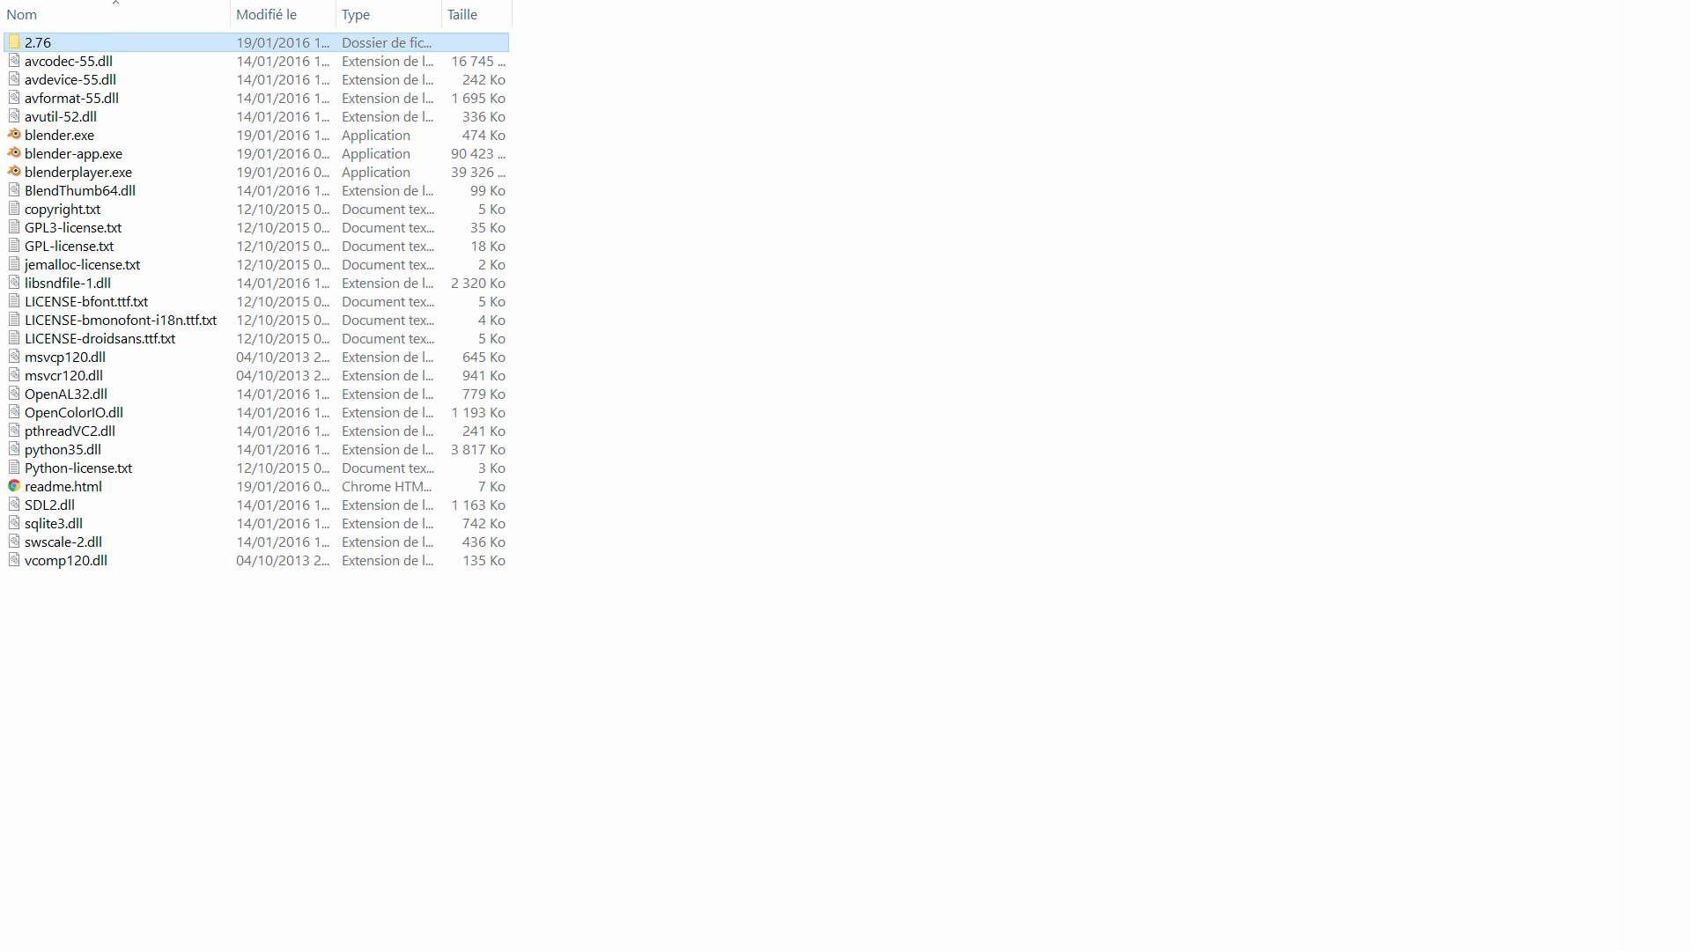
{"action": "key", "text": "BackSpace"}
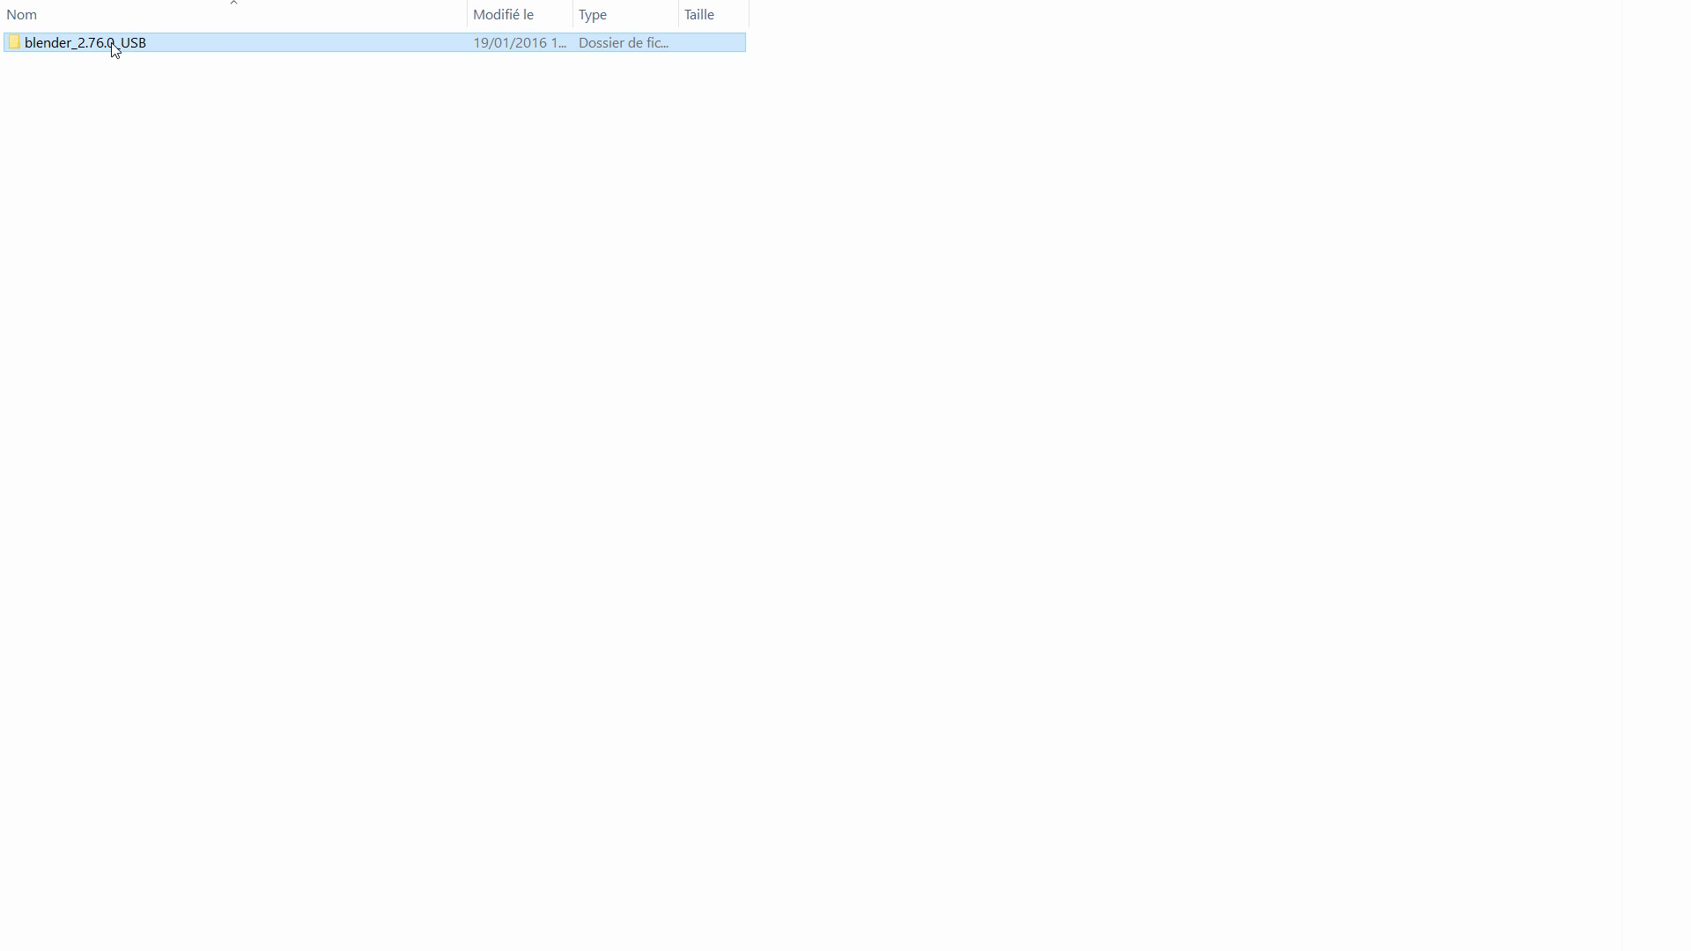